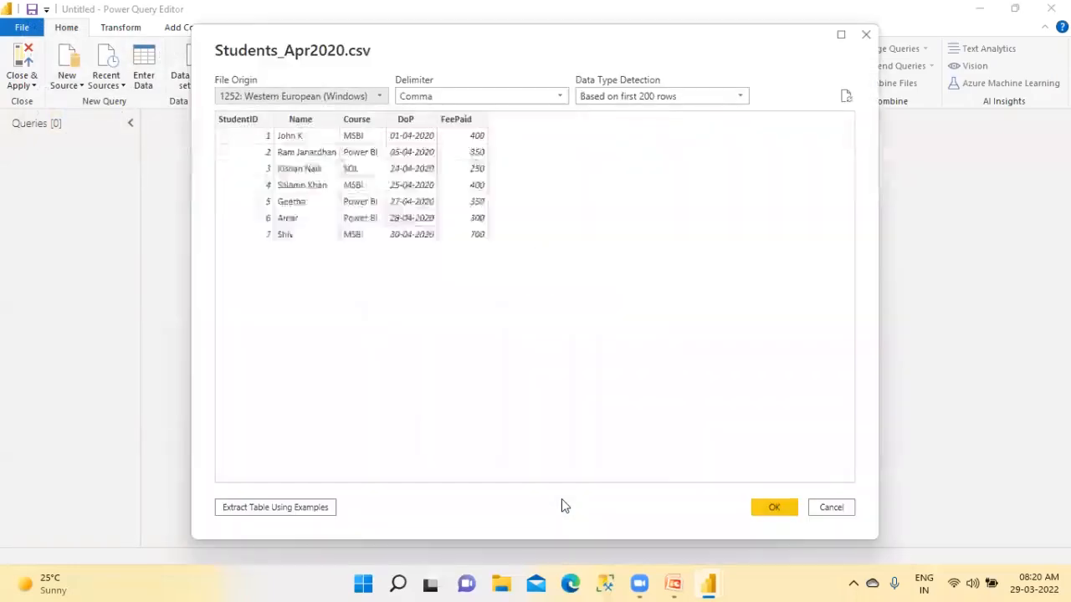
Load Students_Apr2020.csv with its default import settings and add a column with the name of the month from DoP
left_click(764, 509)
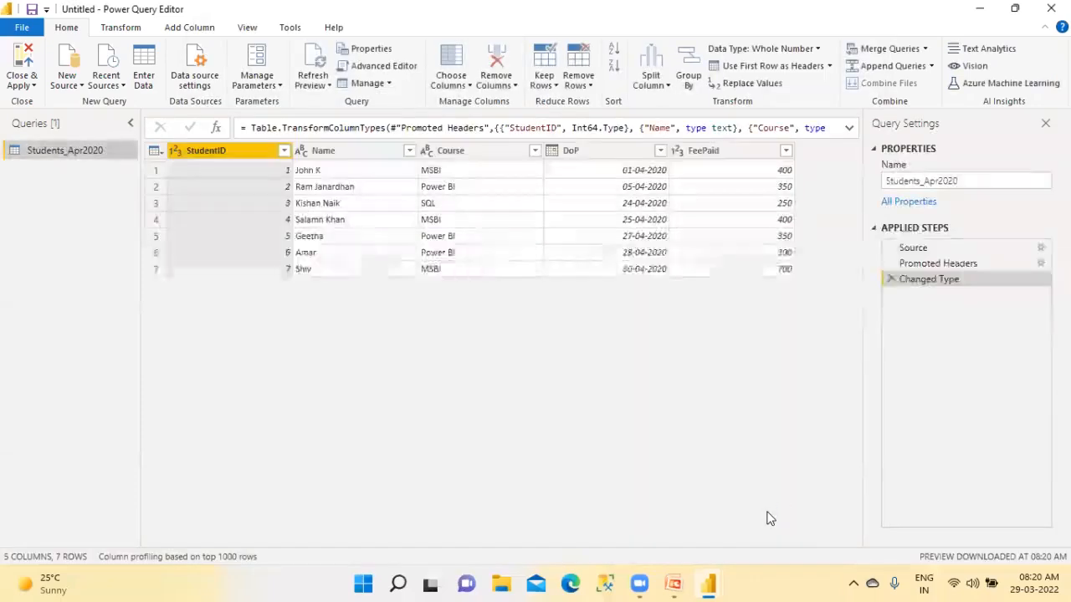
left_click(559, 155)
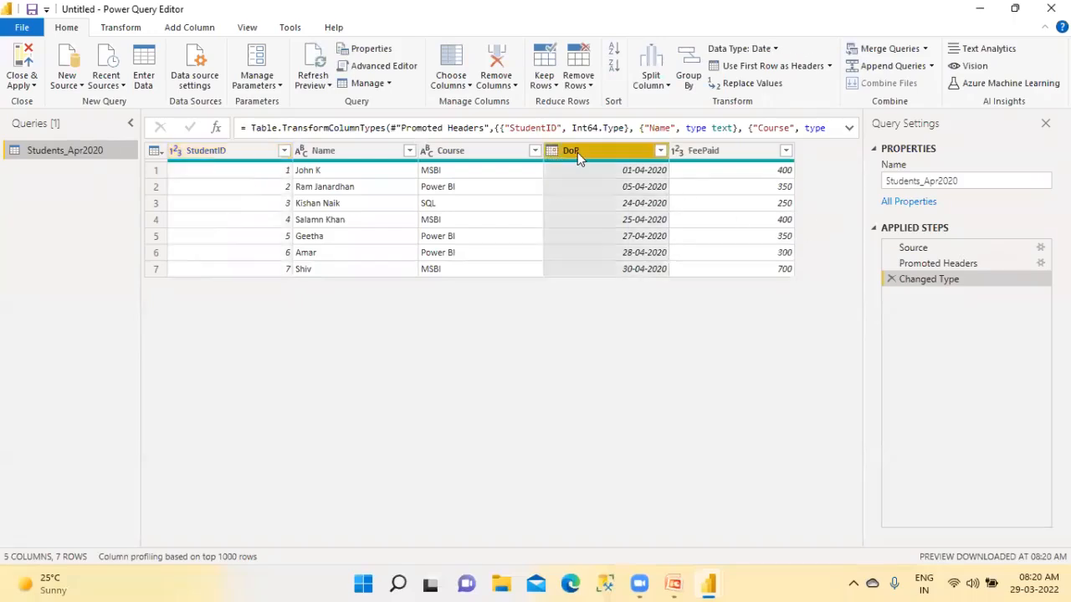
left_click(164, 31)
left_click(621, 82)
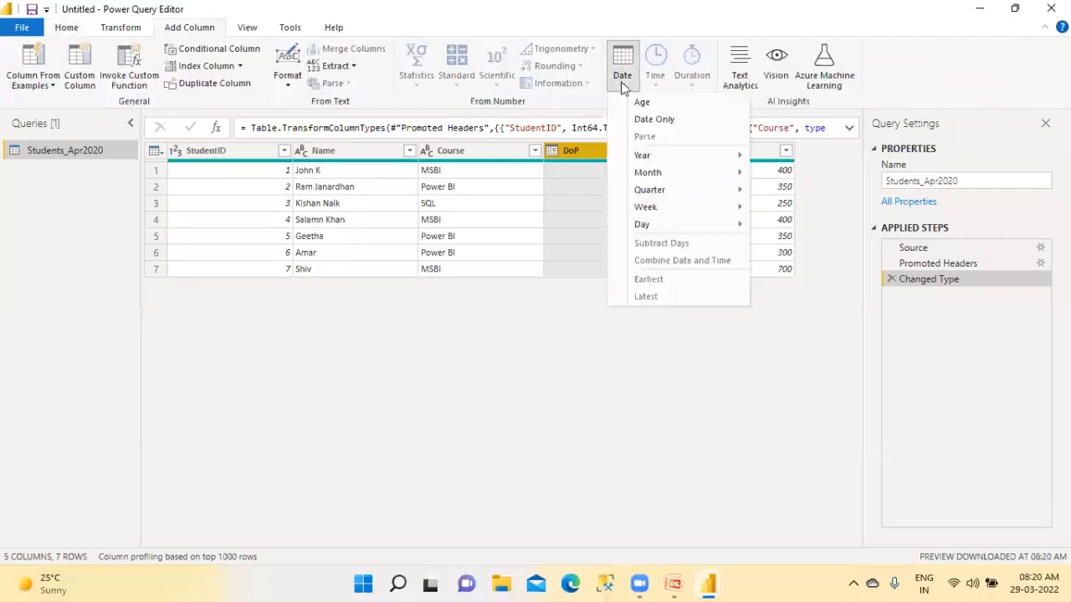
mouse_move(653, 179)
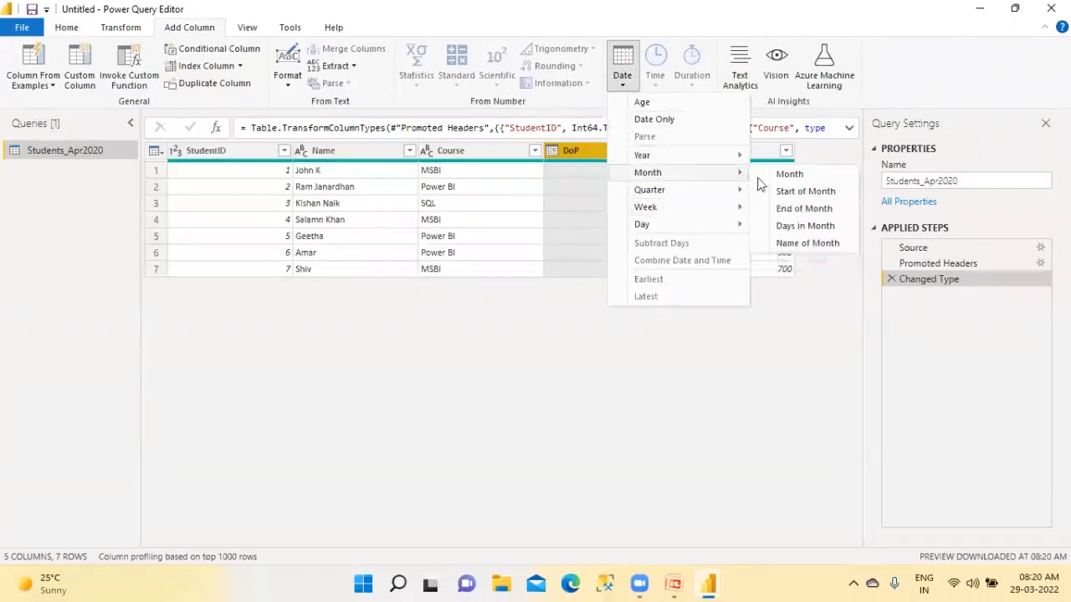
left_click(779, 244)
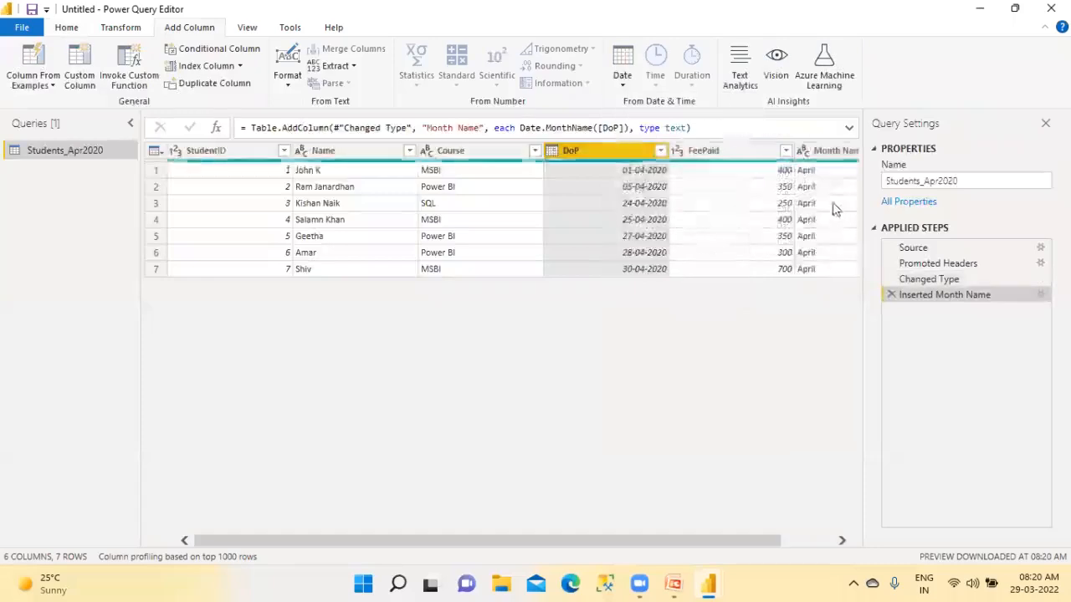
Remove the Inserted Month Name step and change the DoP column's type to Text, replacing the current conversion
left_click(891, 294)
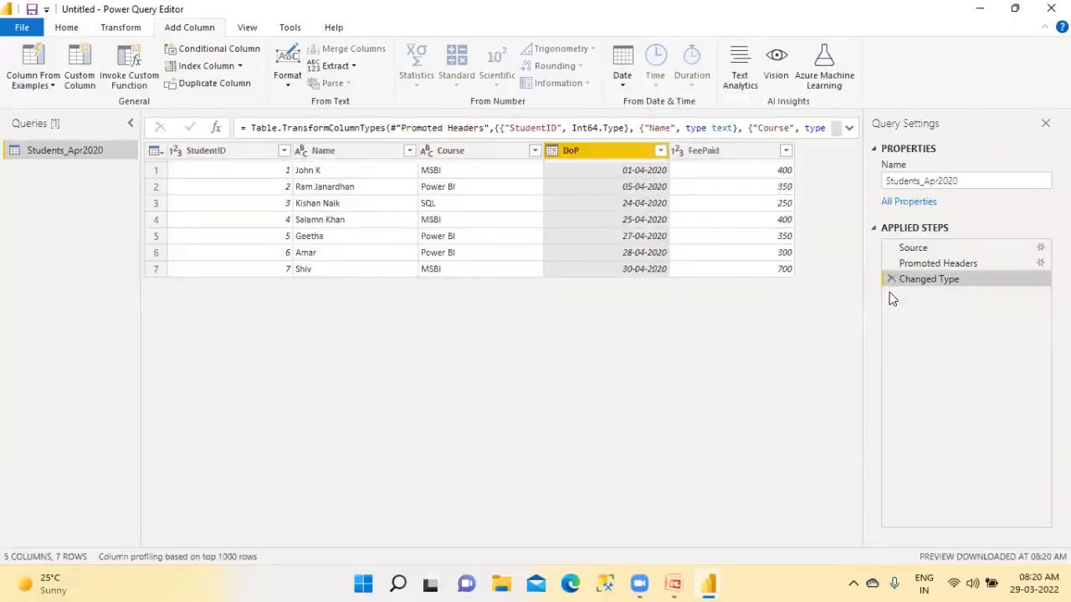
left_click(552, 152)
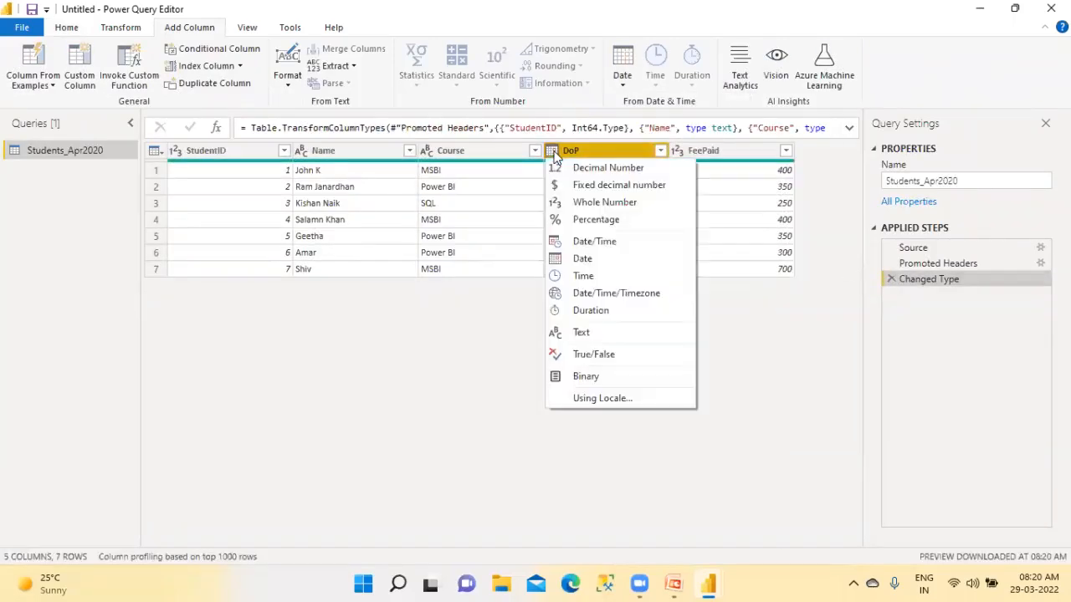
left_click(581, 334)
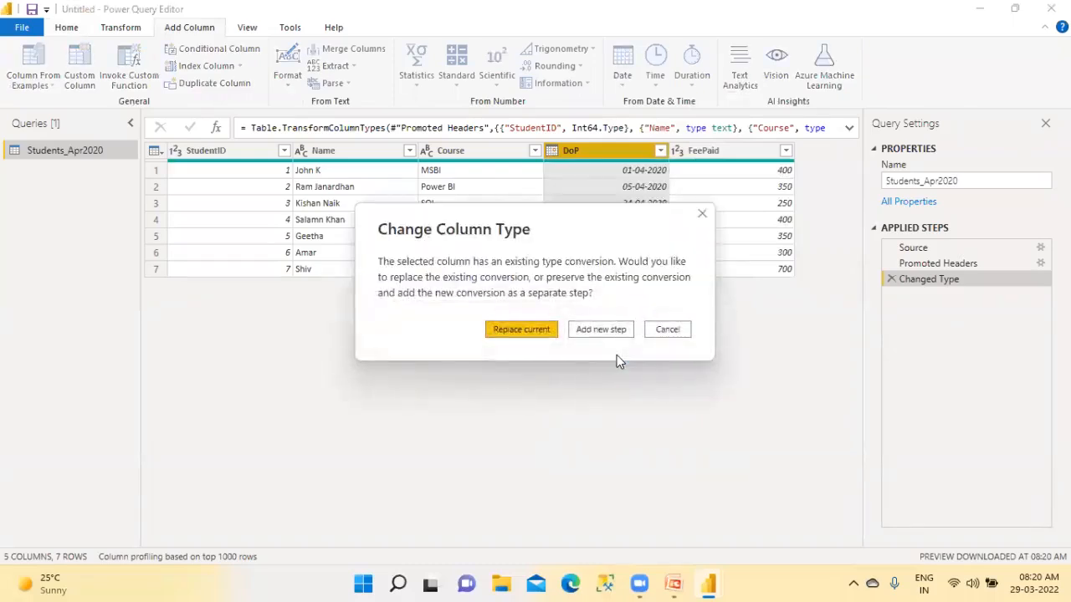
left_click(514, 328)
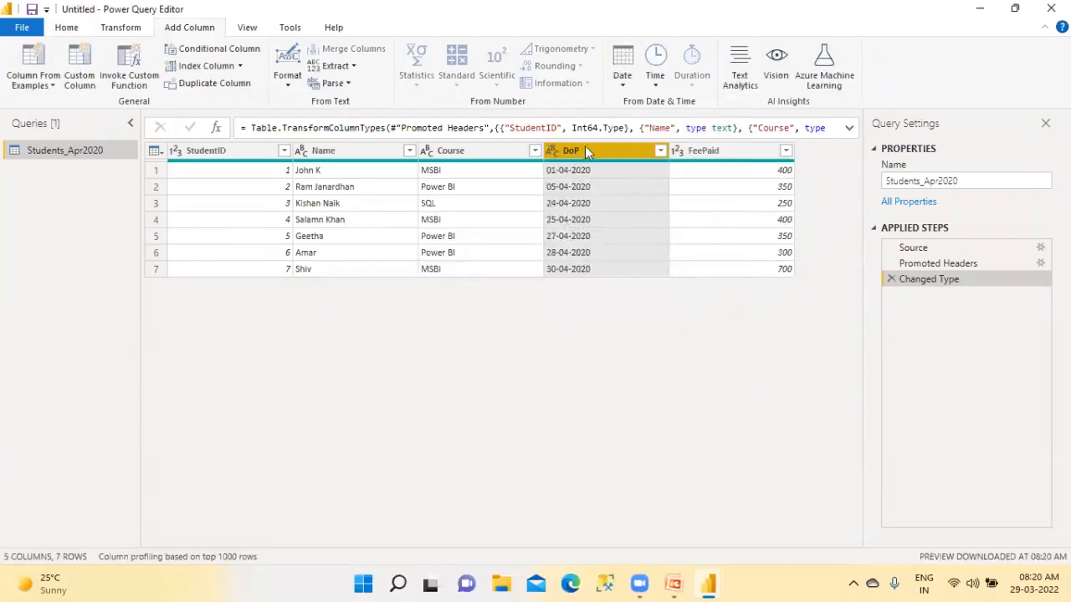
Check the date extraction options for the text-typed DoP column and change its type back to Date, replacing the current conversion
left_click(622, 84)
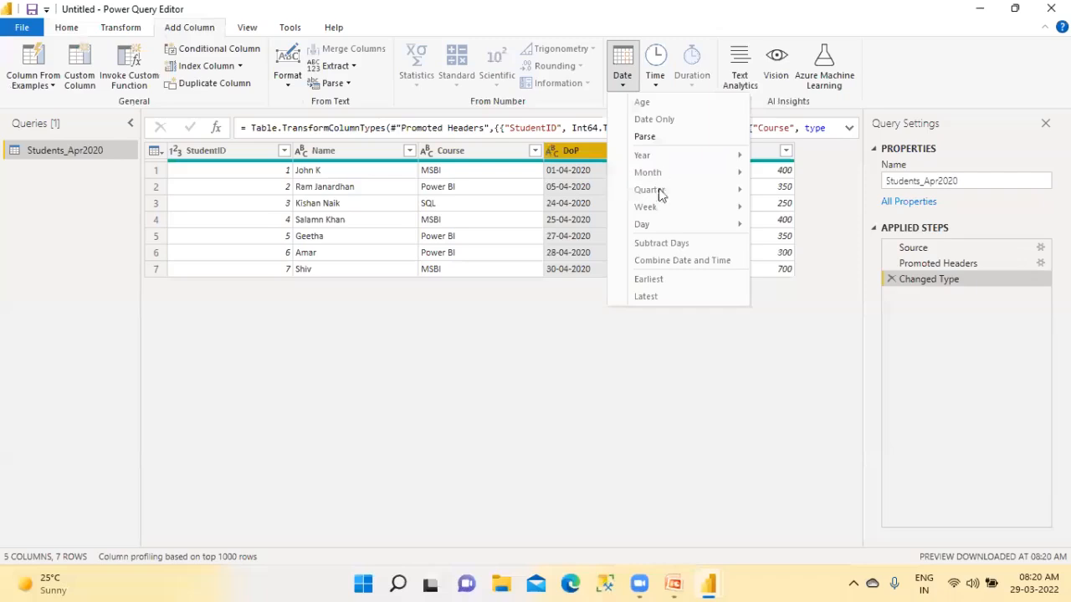
left_click(622, 362)
left_click(553, 152)
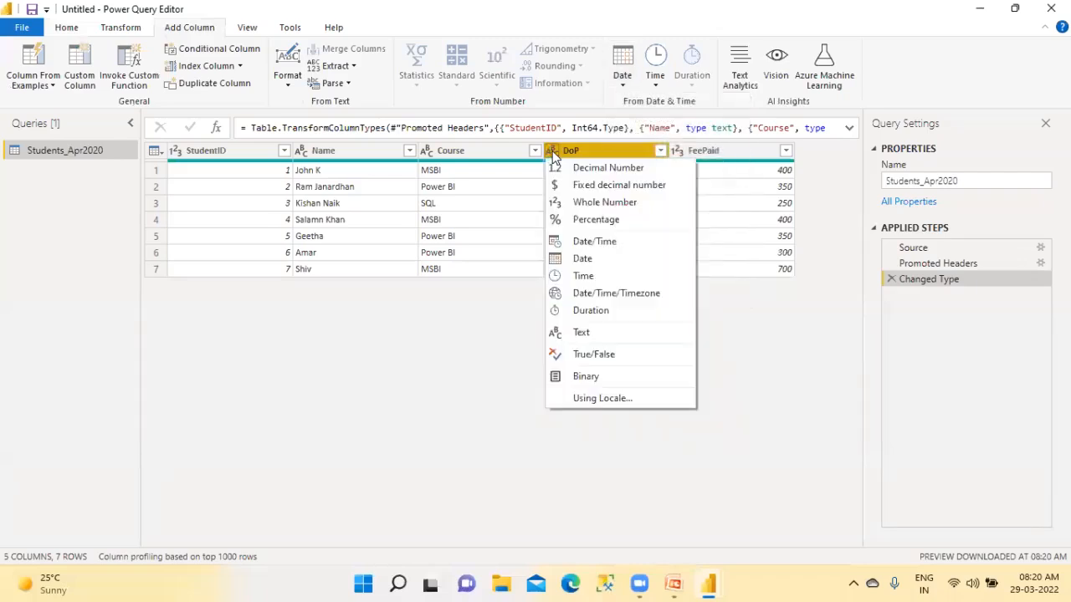
left_click(582, 259)
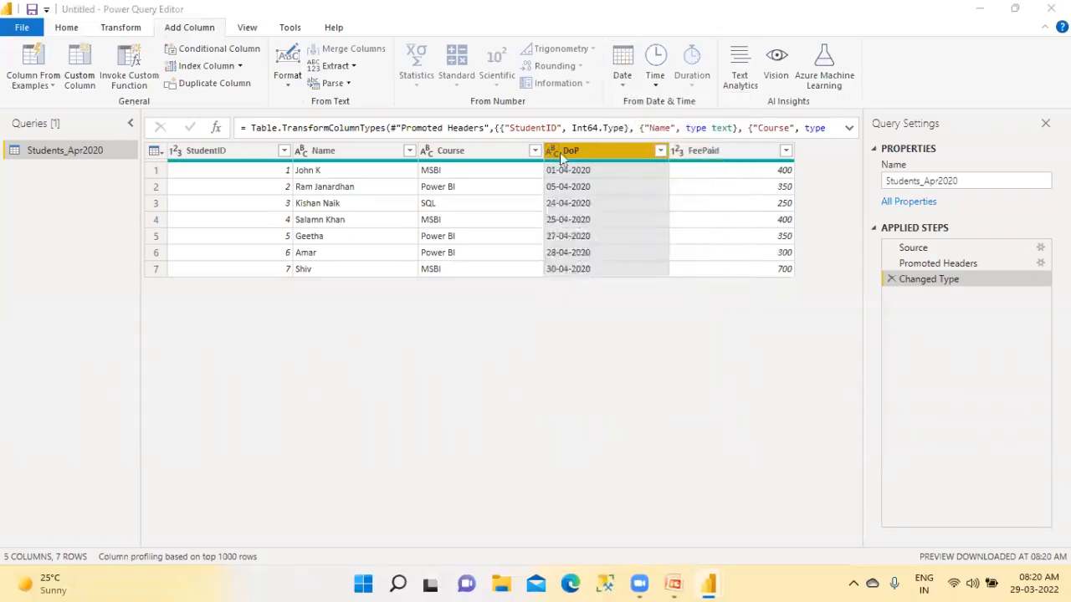
left_click(534, 330)
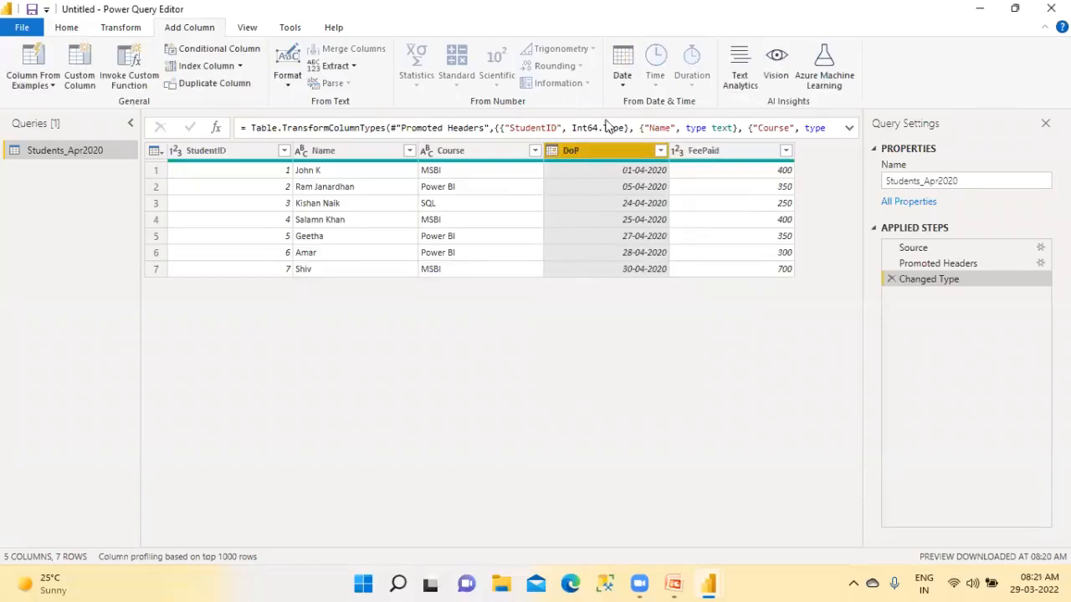
Add a new column containing the name of the month from the DoP dates
left_click(623, 84)
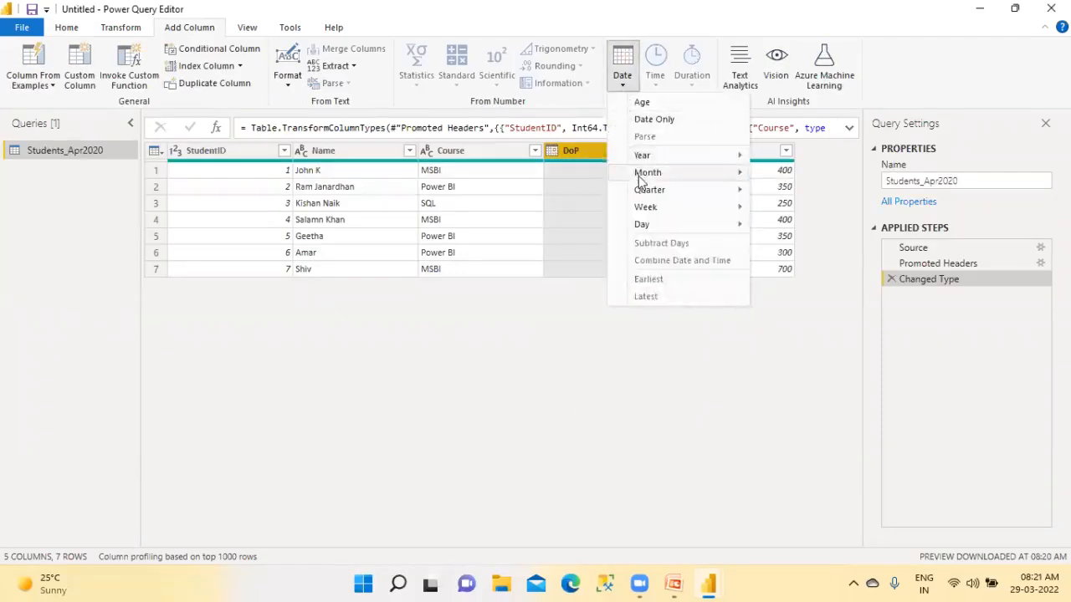
mouse_move(661, 172)
left_click(795, 243)
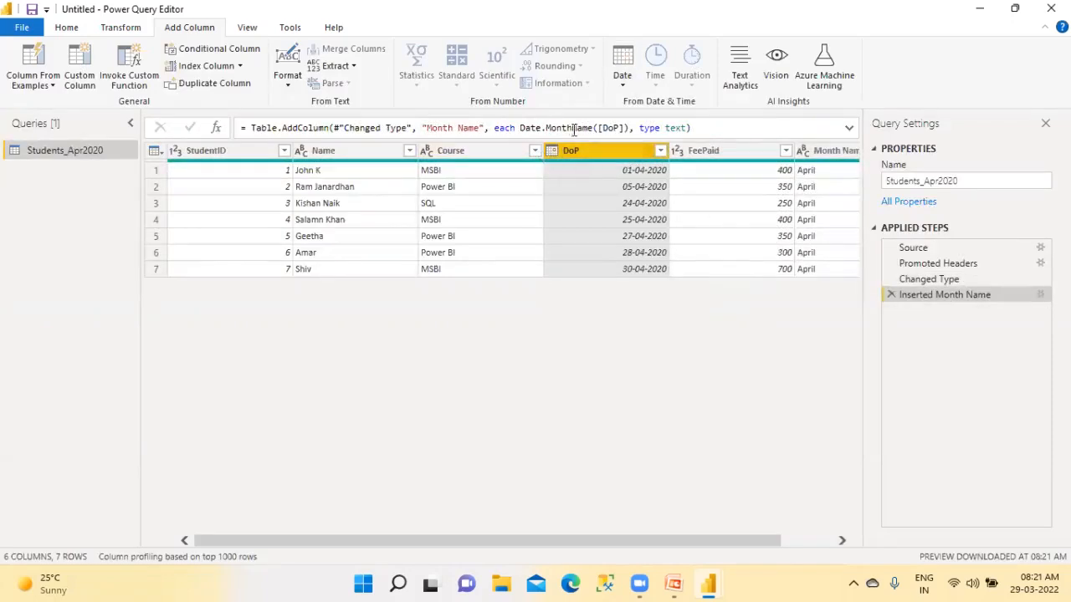
Apply the Date type to the DoP column again and look over the month extraction options without adding a column
left_click(555, 152)
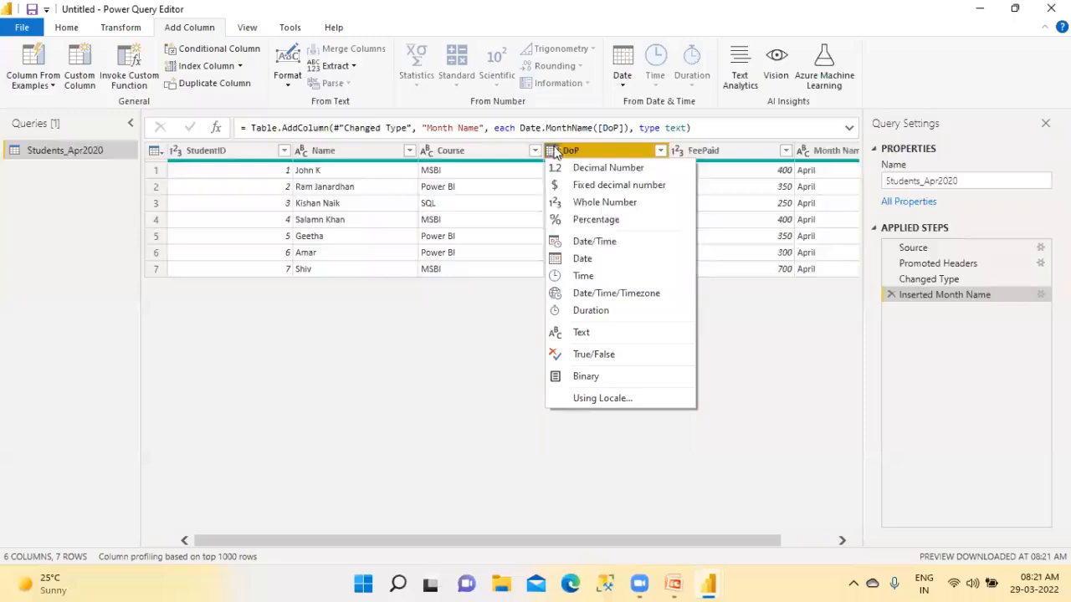
left_click(571, 261)
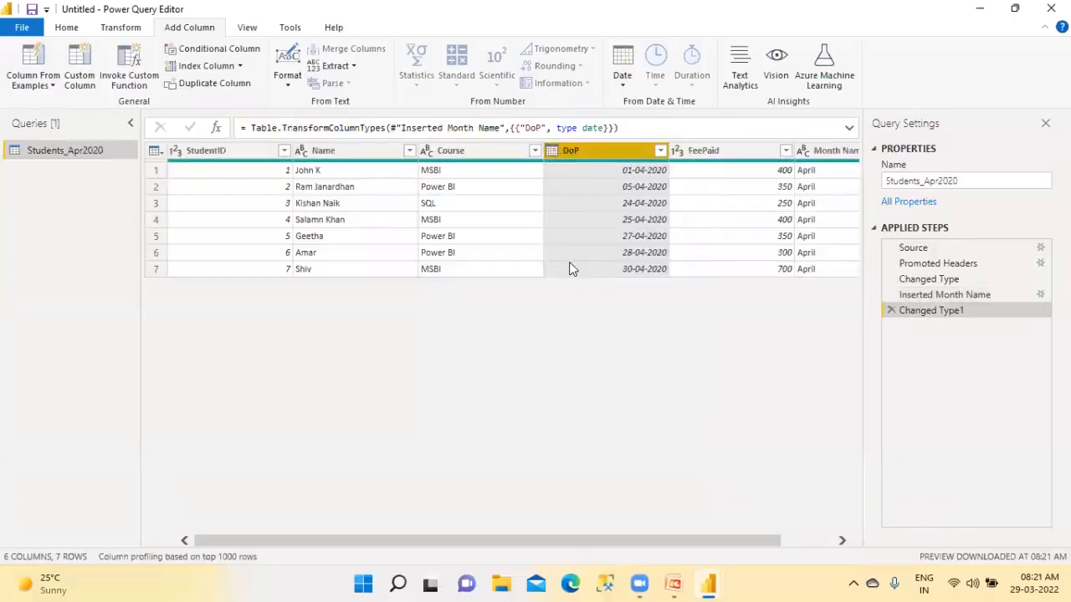
left_click(623, 83)
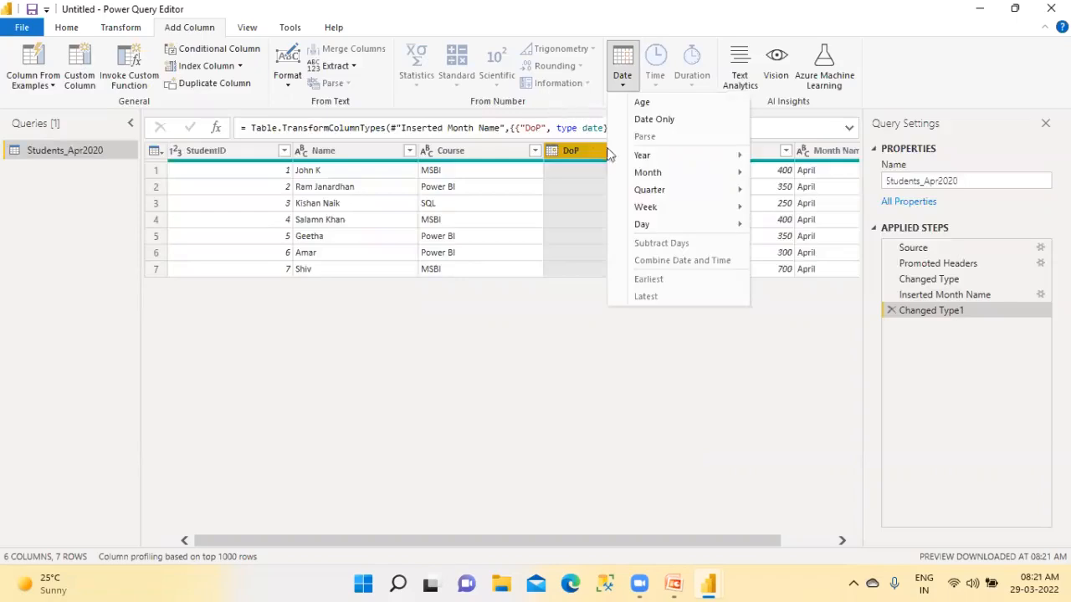
mouse_move(646, 174)
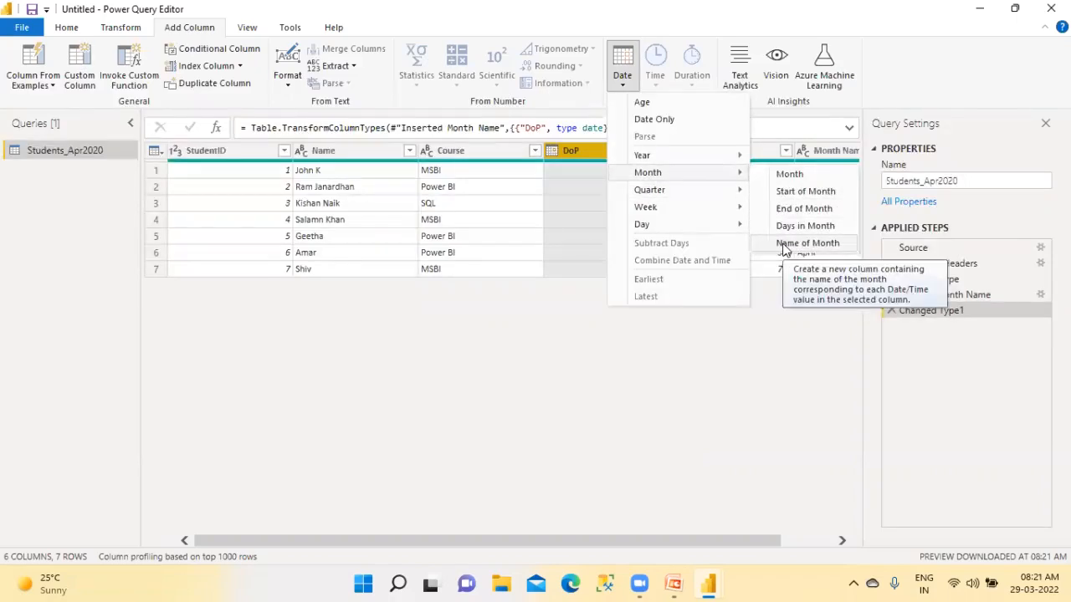
left_click(688, 367)
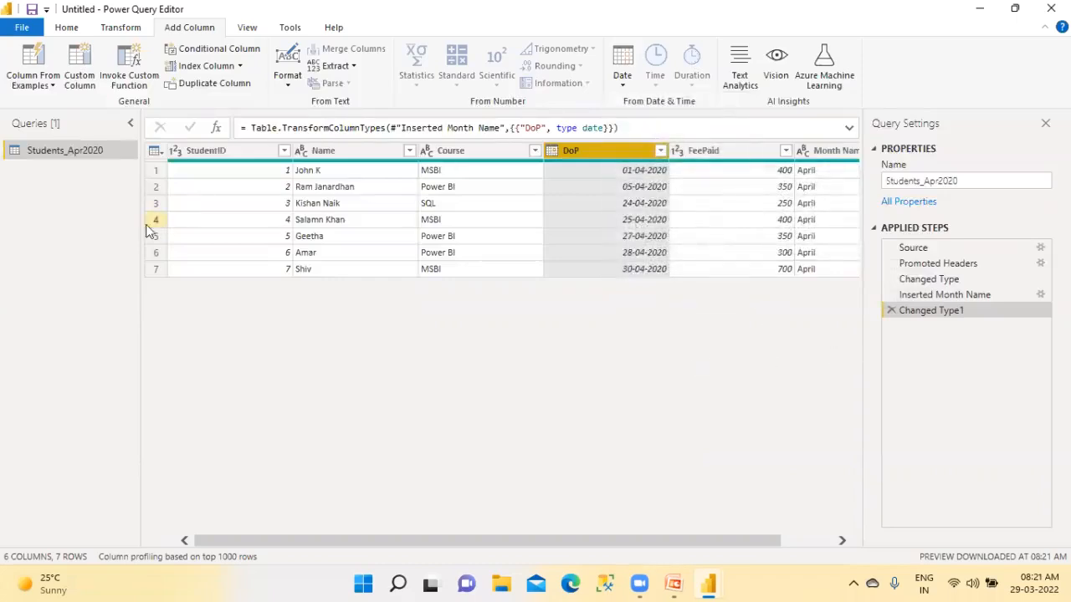
Delete the Students_Apr2020 query and confirm its removal
left_click(68, 32)
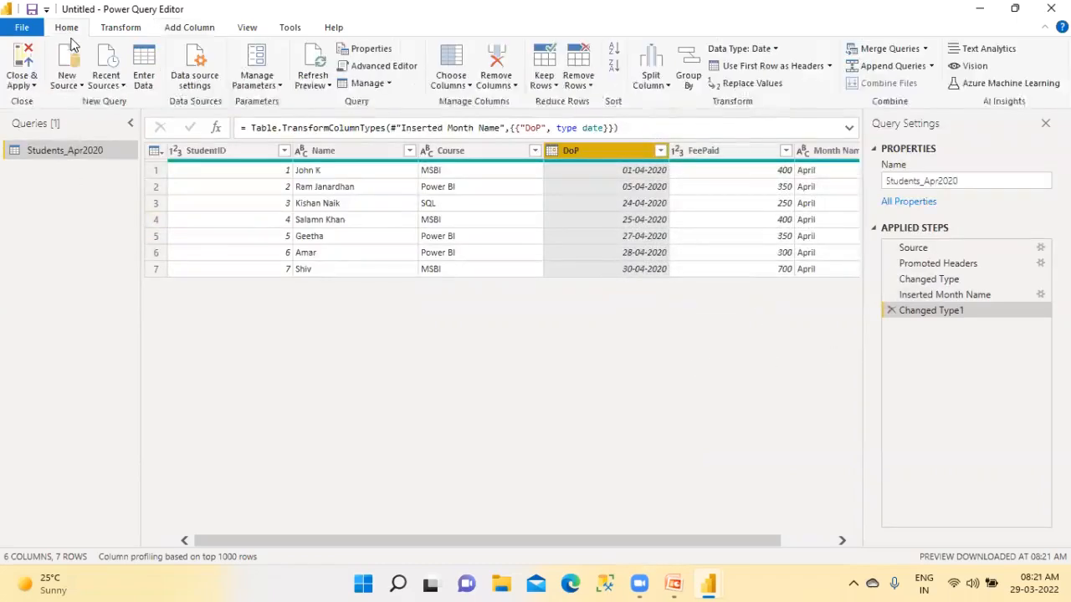
right_click(64, 159)
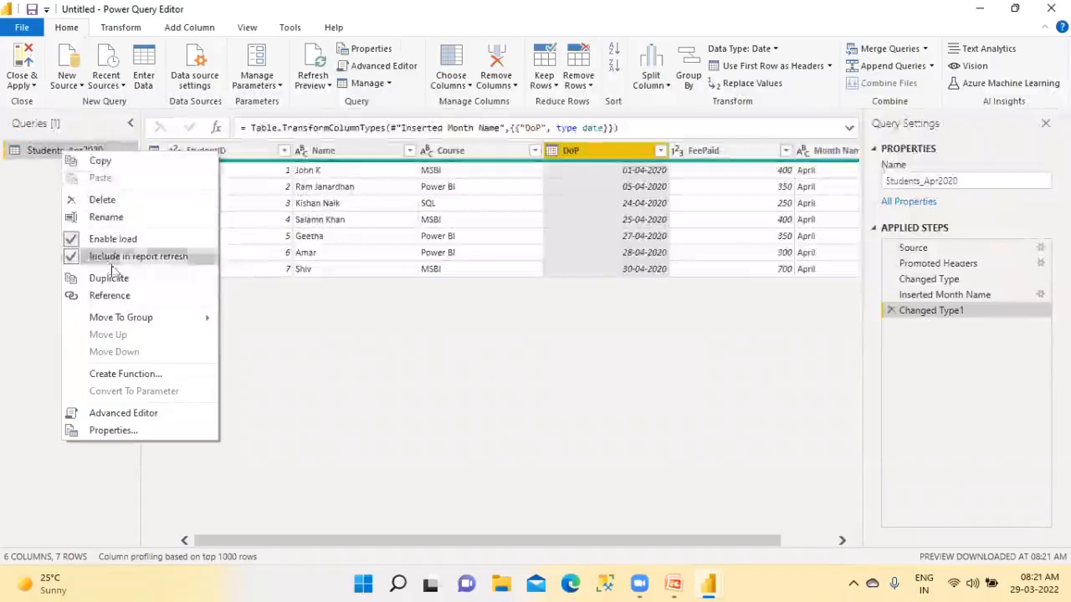
left_click(118, 200)
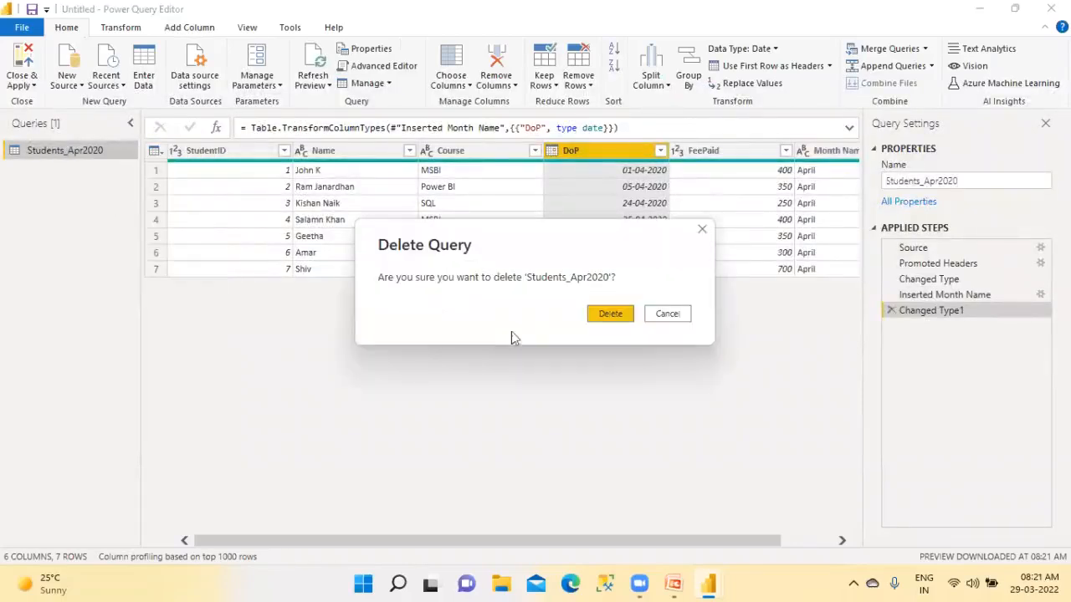
left_click(610, 315)
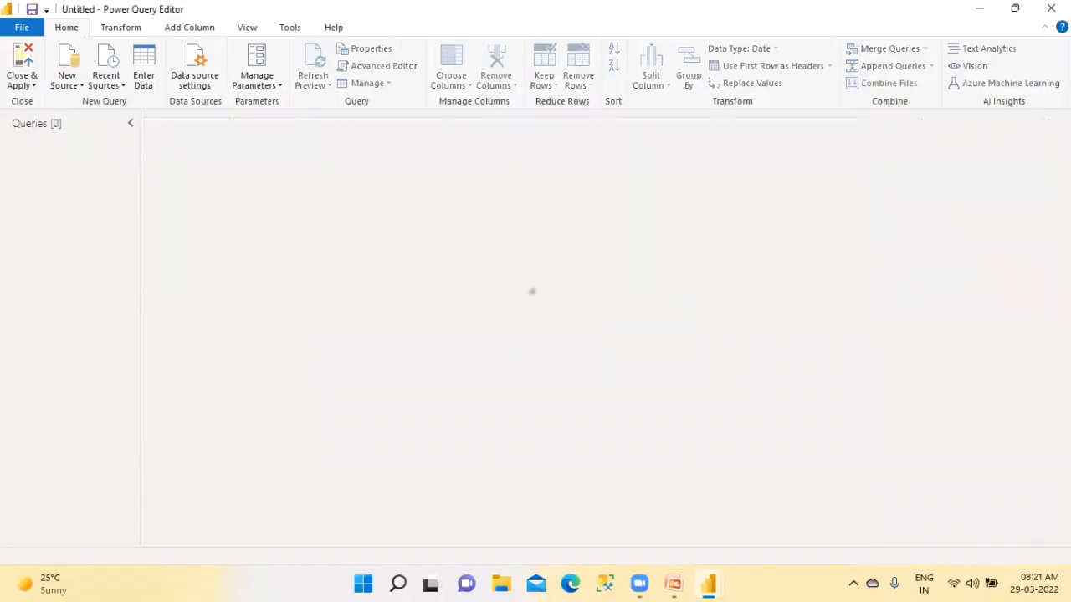
Switch to the Power BI slideshow in PowerPoint and advance from the title slide to the Agenda slide
left_click(500, 584)
mouse_move(689, 583)
left_click(722, 512)
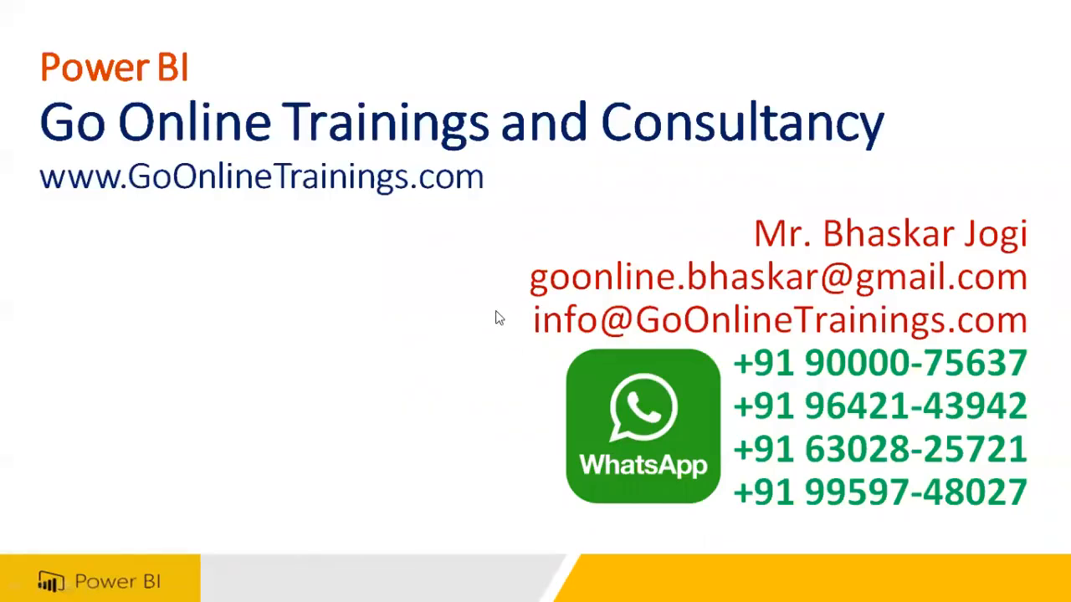
key("super")
key("Escape")
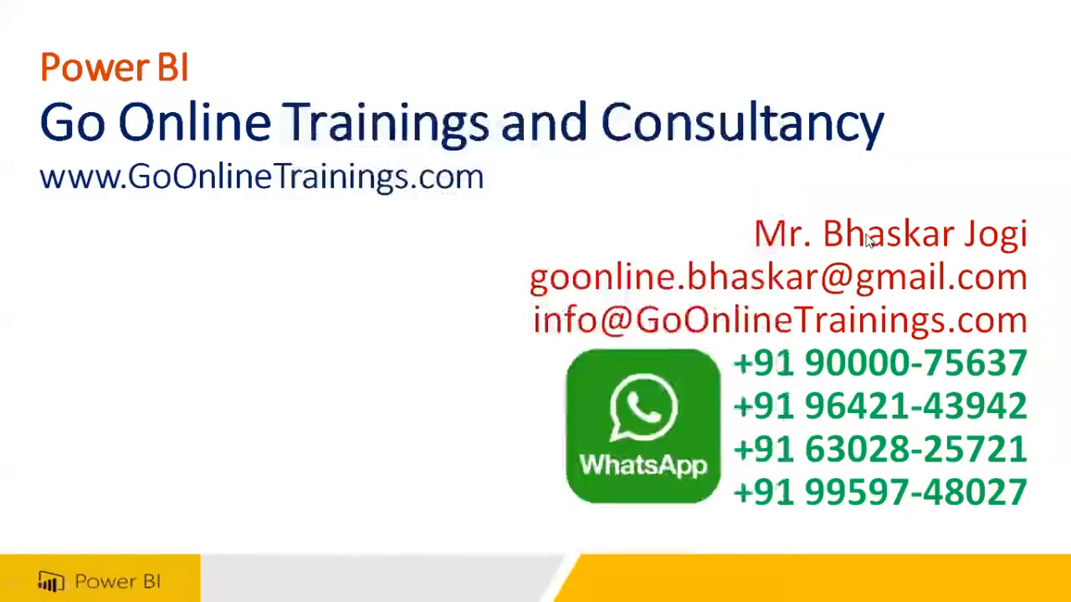
key("Escape")
key("F5")
key("Right")
key("Right")
key("Right")
key("Right")
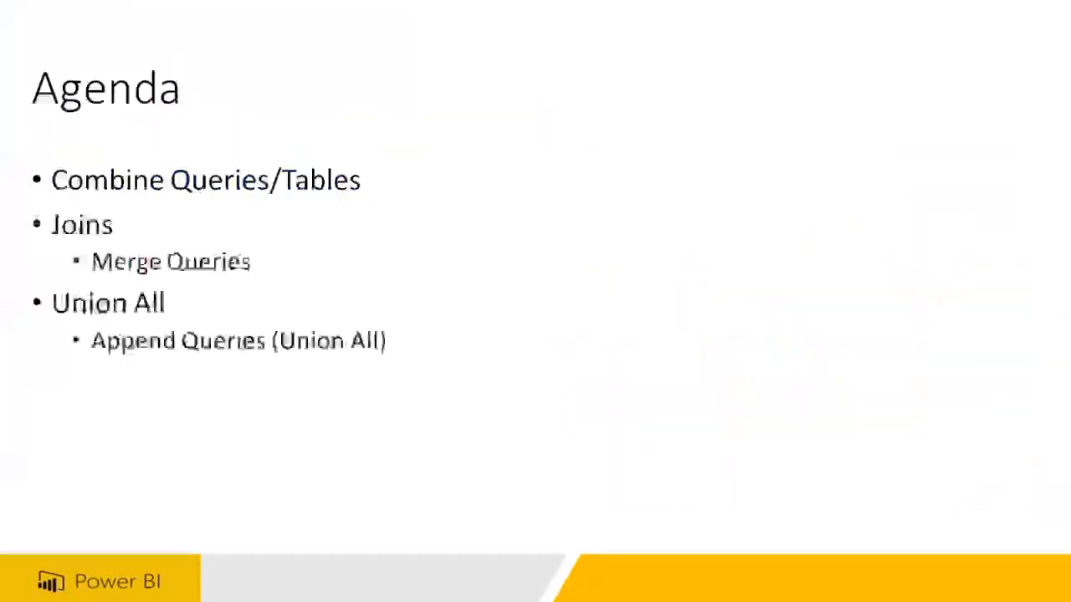
Advance through the slides past Interview Questions to the slide "Append Queries (Union All)"
key("Right")
key("Right")
key("Right")
key("Right")
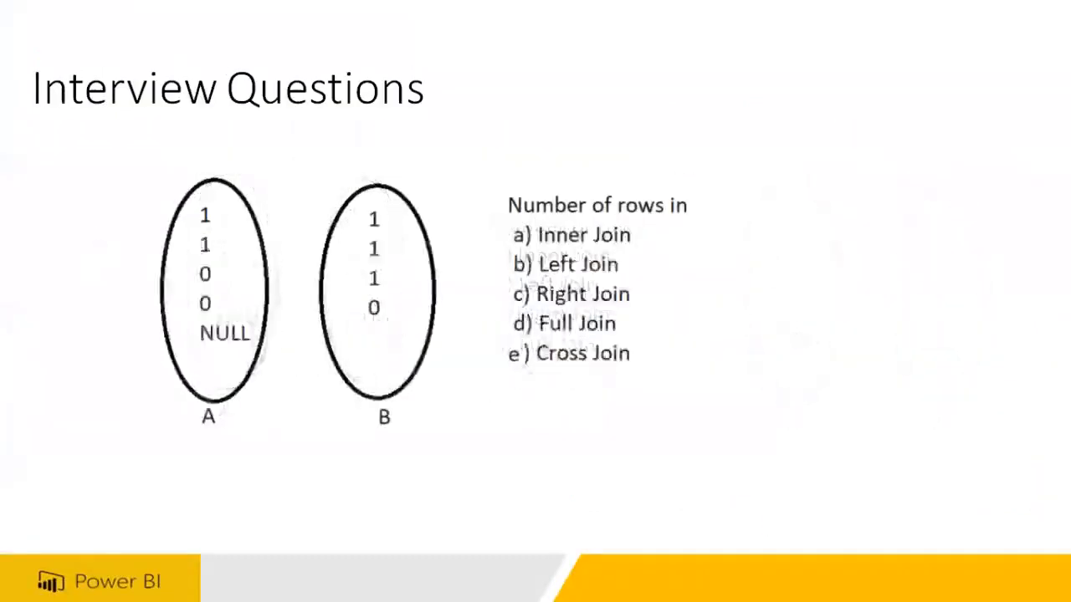
key("Right")
key("Right")
key("Right")
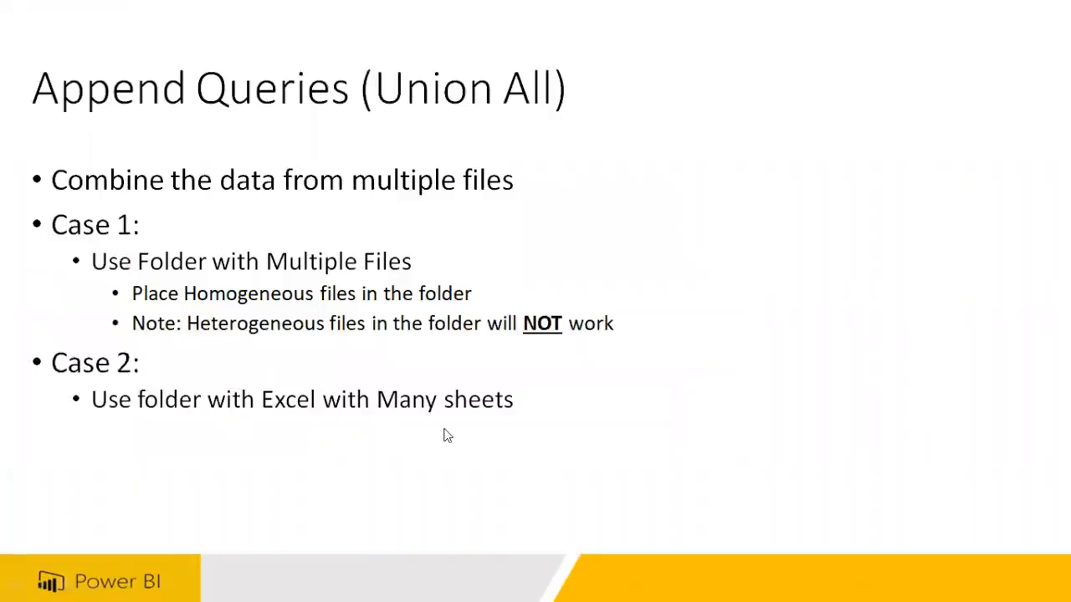
View the slides "Get multiple sheets from Excel" and "Union vs. Union All", and go back to the Excel sheets slide
key("Right")
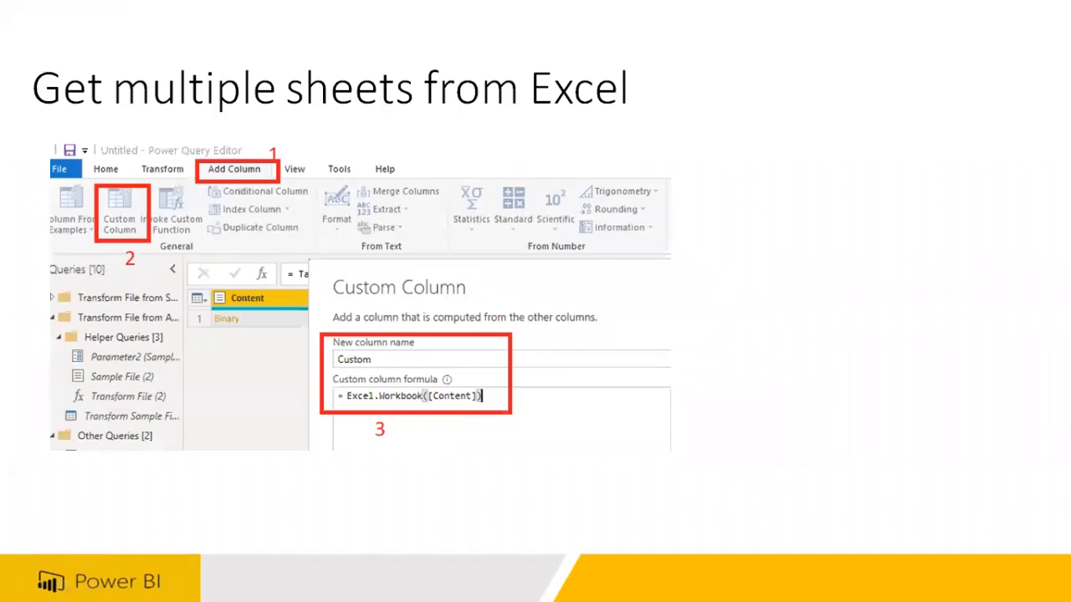
key("Right")
key("Left")
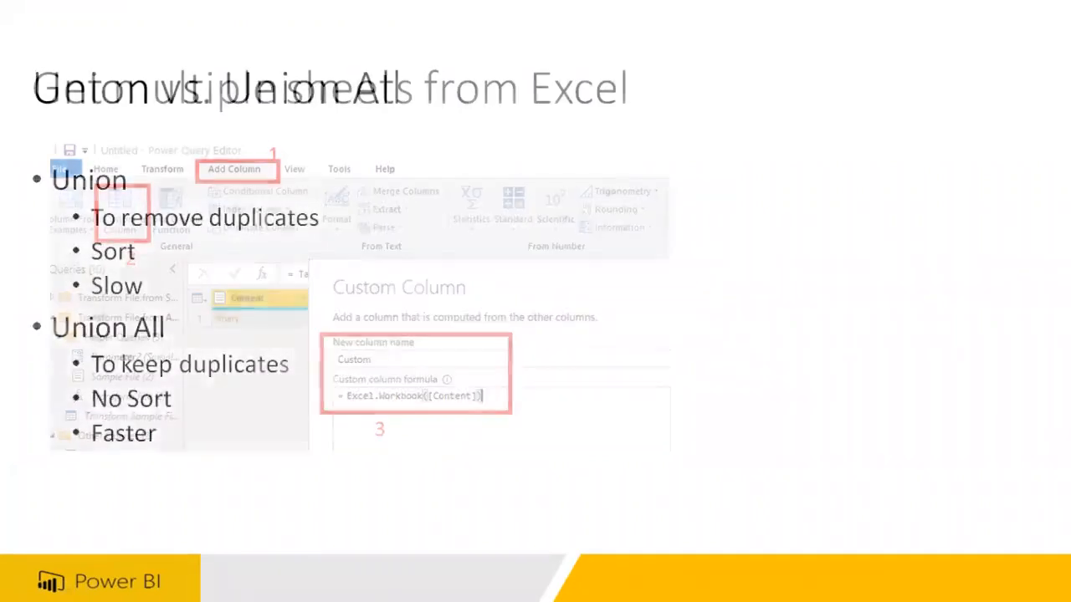
Switch to File Explorer and open the WINDOWS 10 (C:) drive under This PC
key("super")
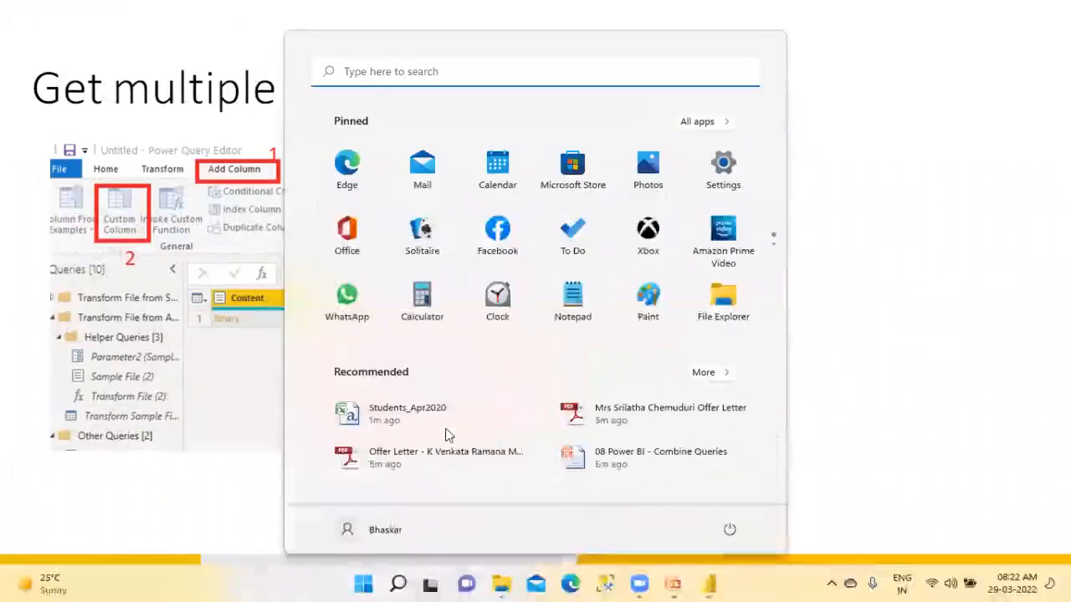
left_click(499, 584)
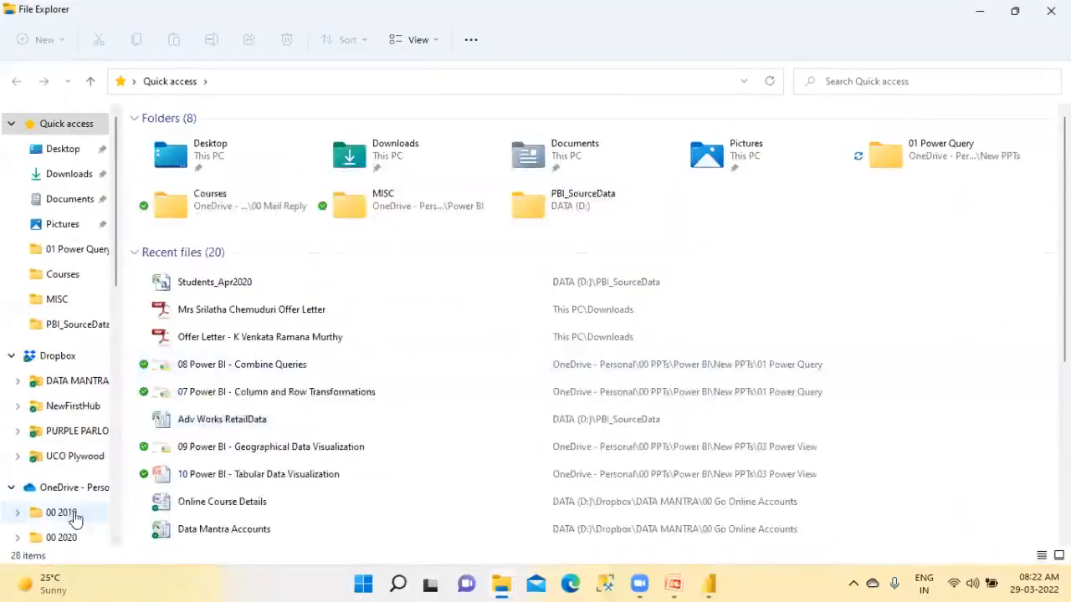
scroll(71, 393, "down", 3)
scroll(72, 393, "down", 5)
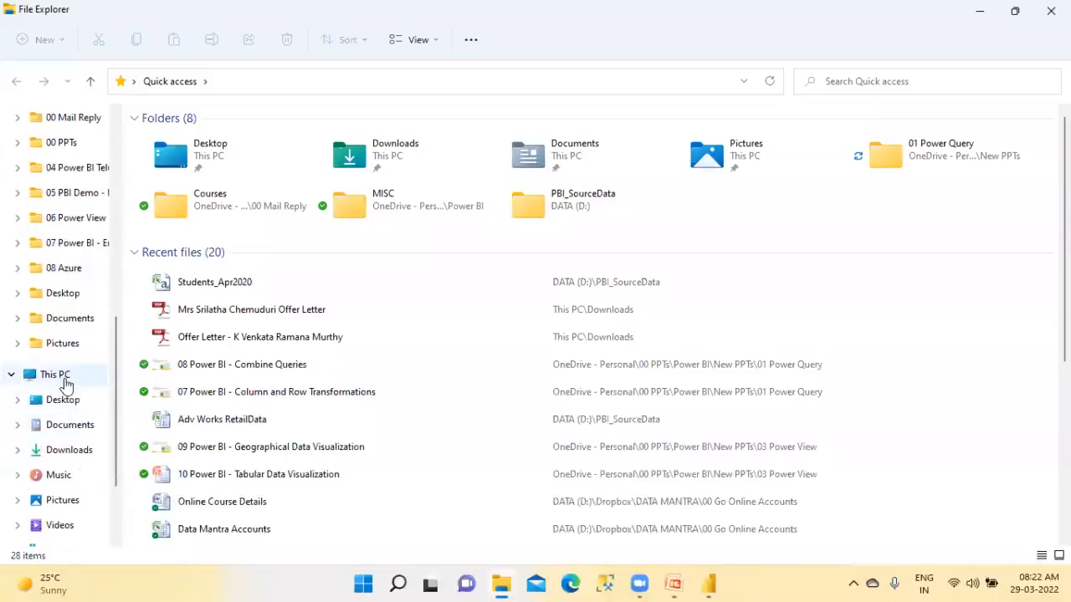
left_click(64, 383)
double_click(215, 262)
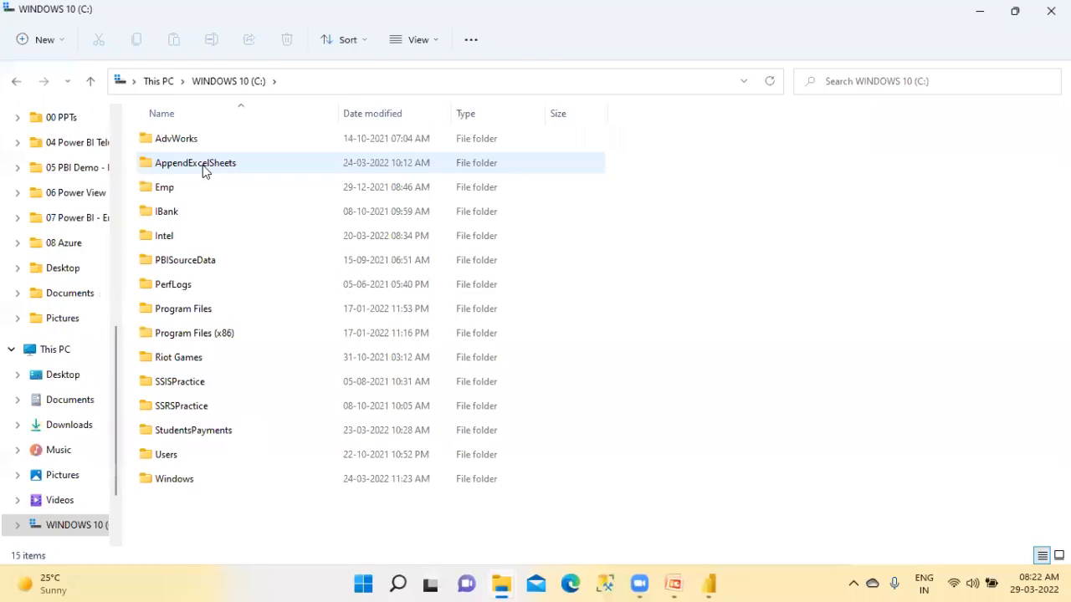
Open the Students_2020_AppendQueries workbook from the AppendExcelSheets folder and look through its April, May, June and July sheets
double_click(202, 167)
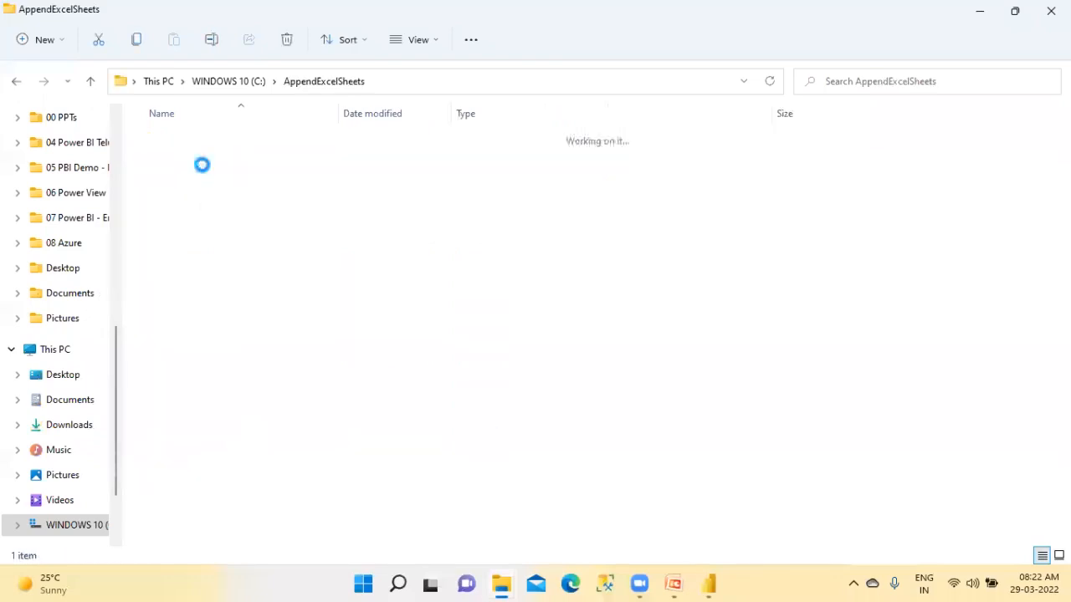
double_click(215, 139)
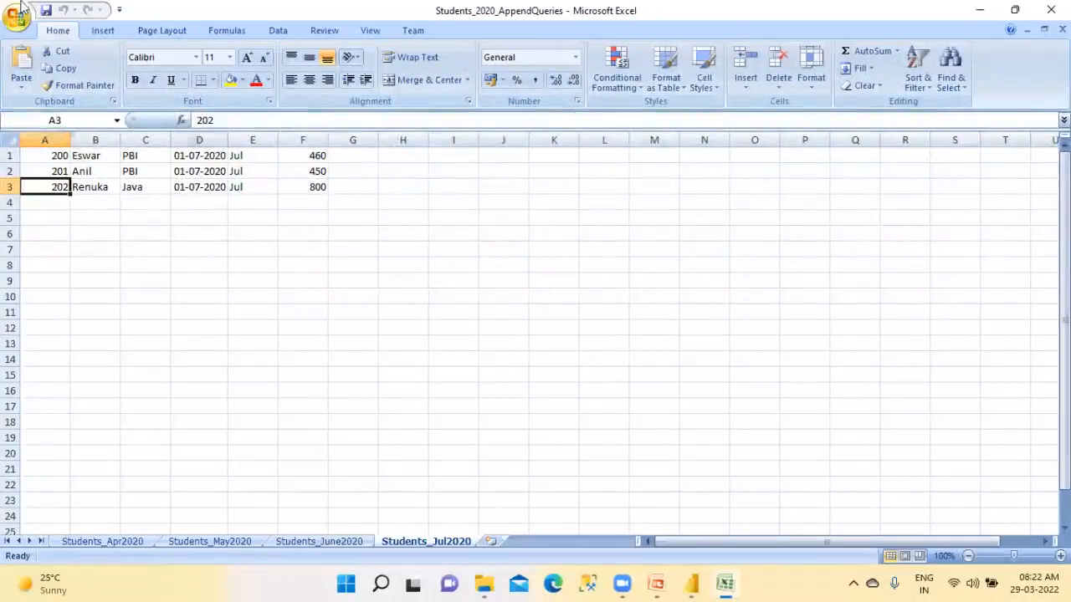
left_click(125, 540)
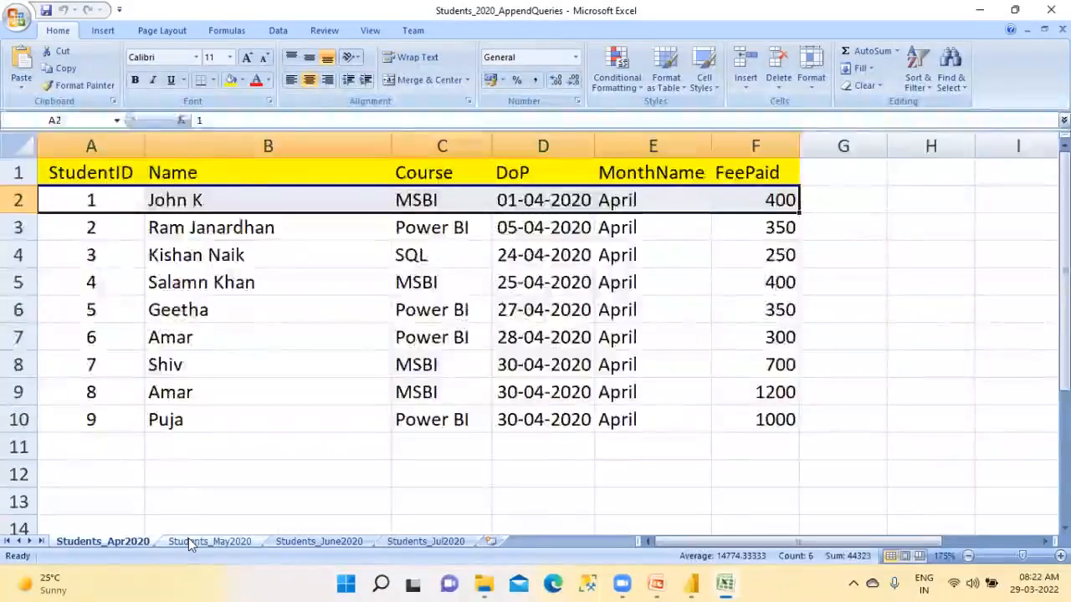
left_click(189, 541)
left_click(302, 541)
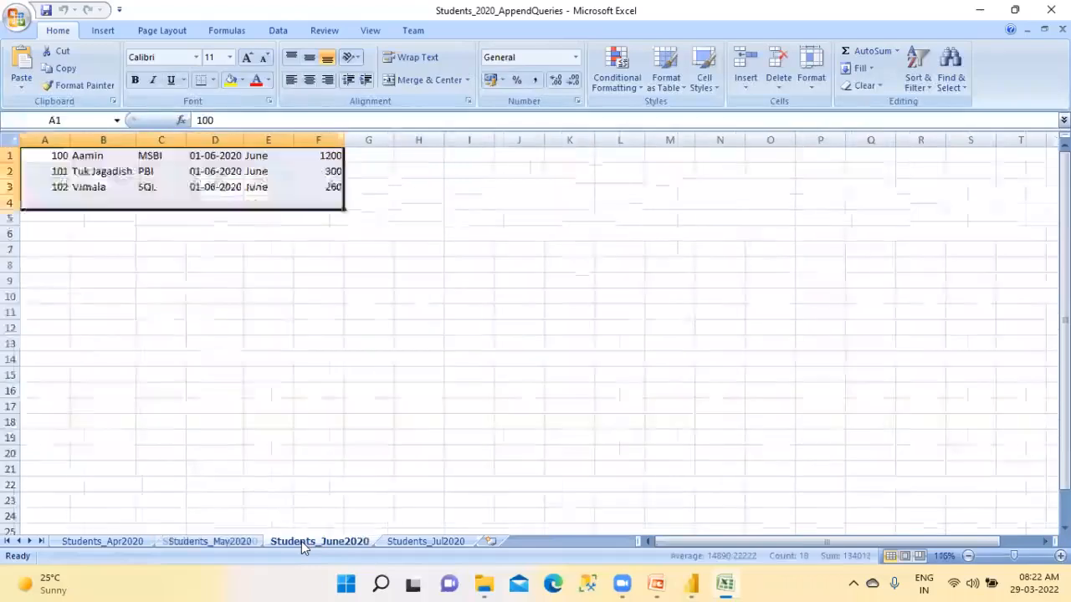
left_click(416, 542)
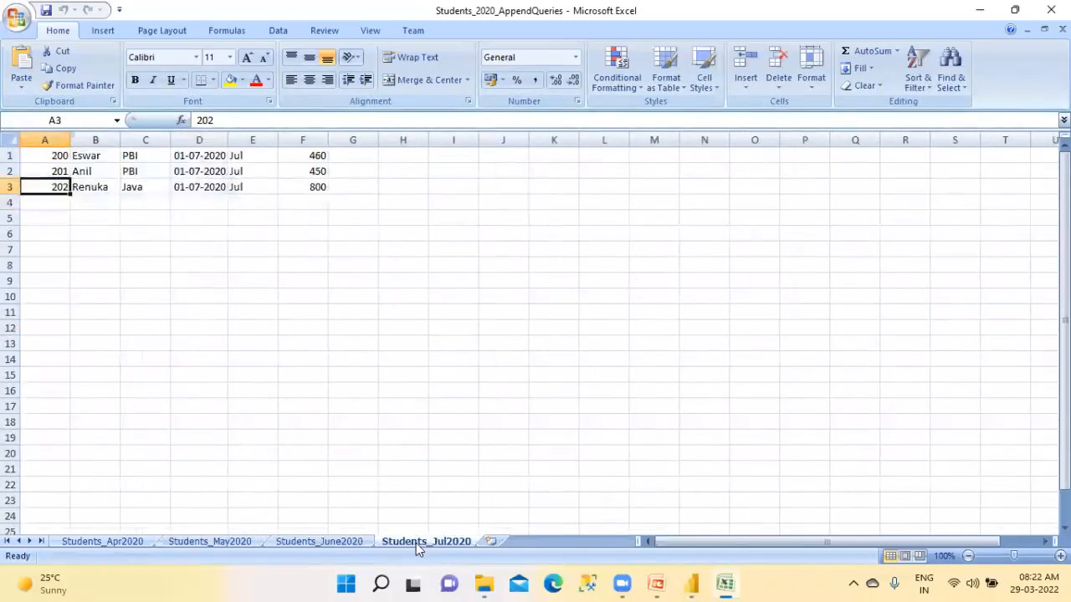
Delete the Students_Jul2020 and Students_June2020 sheets from the workbook
right_click(415, 542)
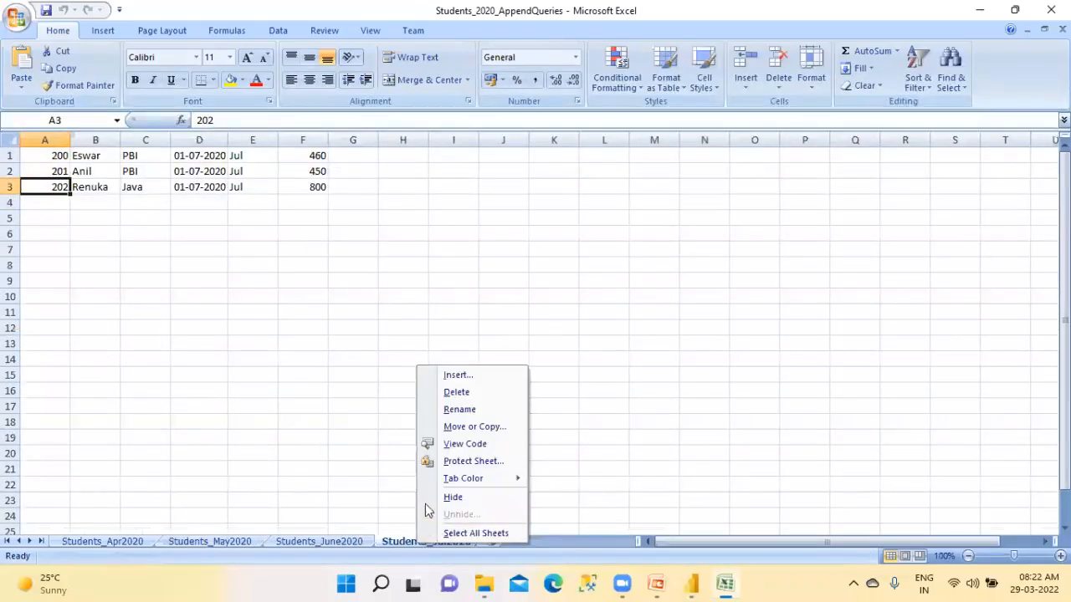
left_click(451, 392)
left_click(506, 329)
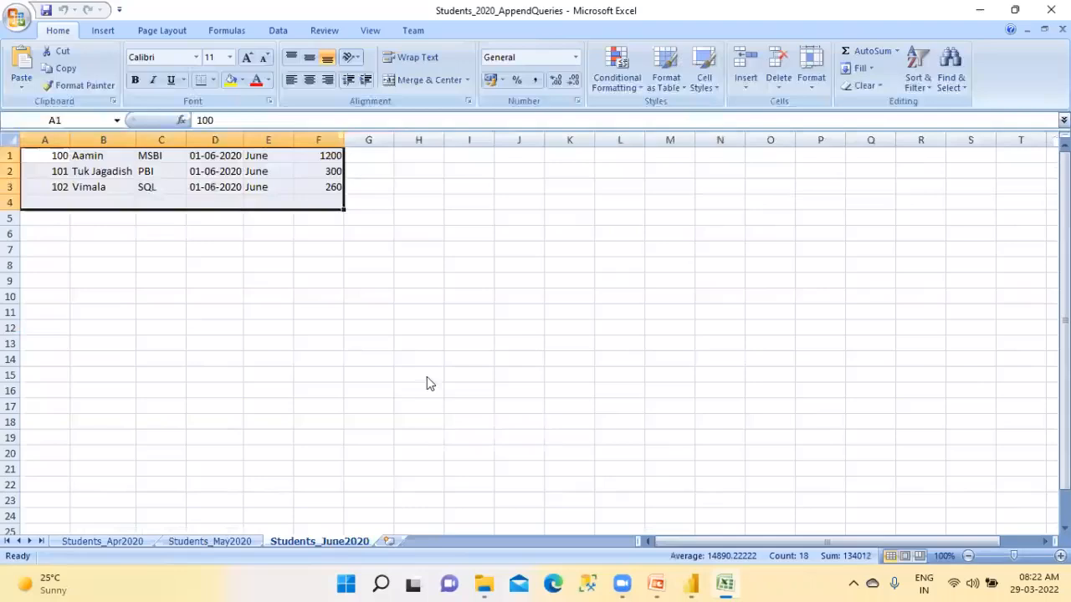
right_click(339, 539)
left_click(372, 389)
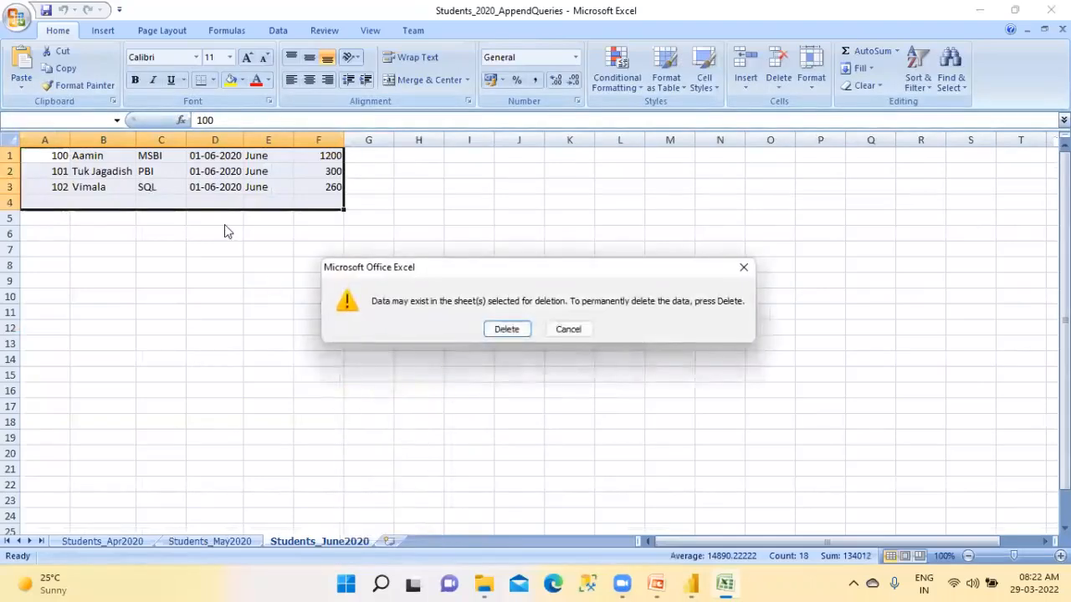
left_click(495, 332)
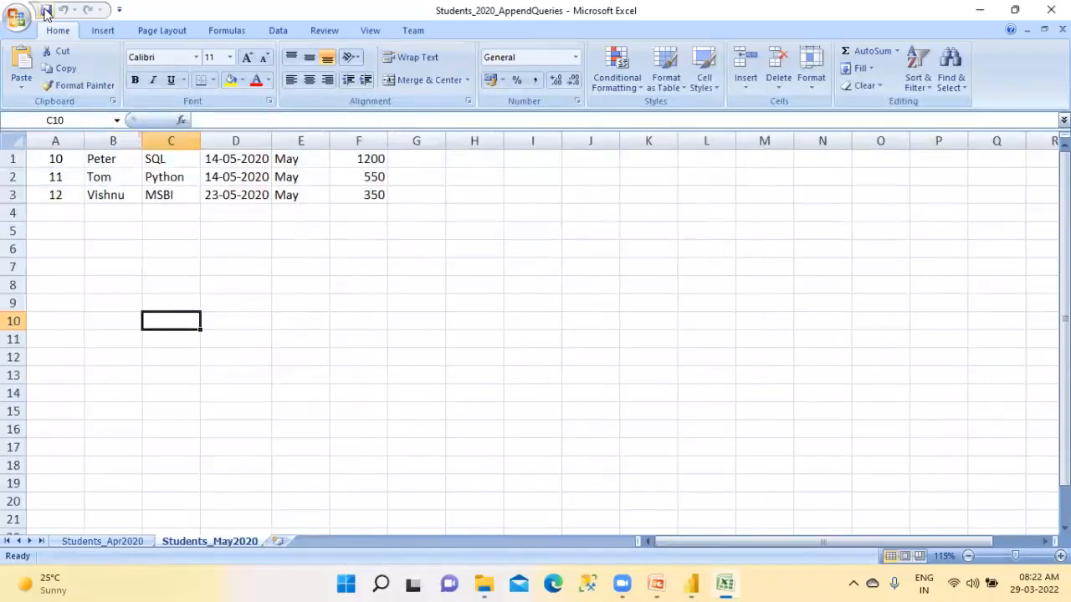
Review the student records in the Students_Apr2020 and Students_May2020 sheets, and save and close the workbook
left_click(102, 540)
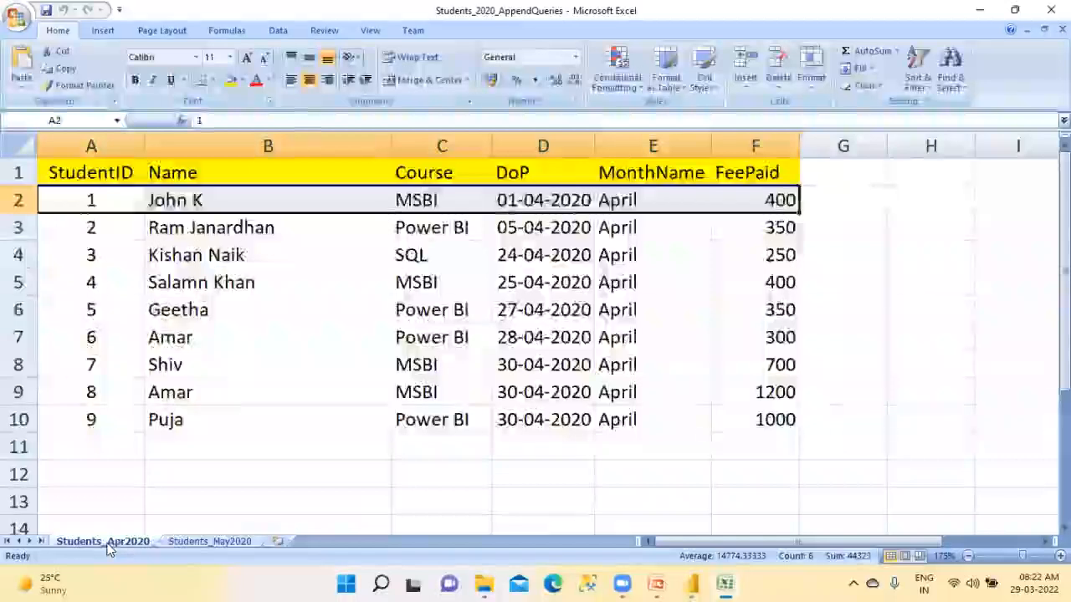
left_click(331, 442)
left_click_drag(112, 189, 124, 435)
left_click_drag(276, 200, 284, 425)
left_click(209, 542)
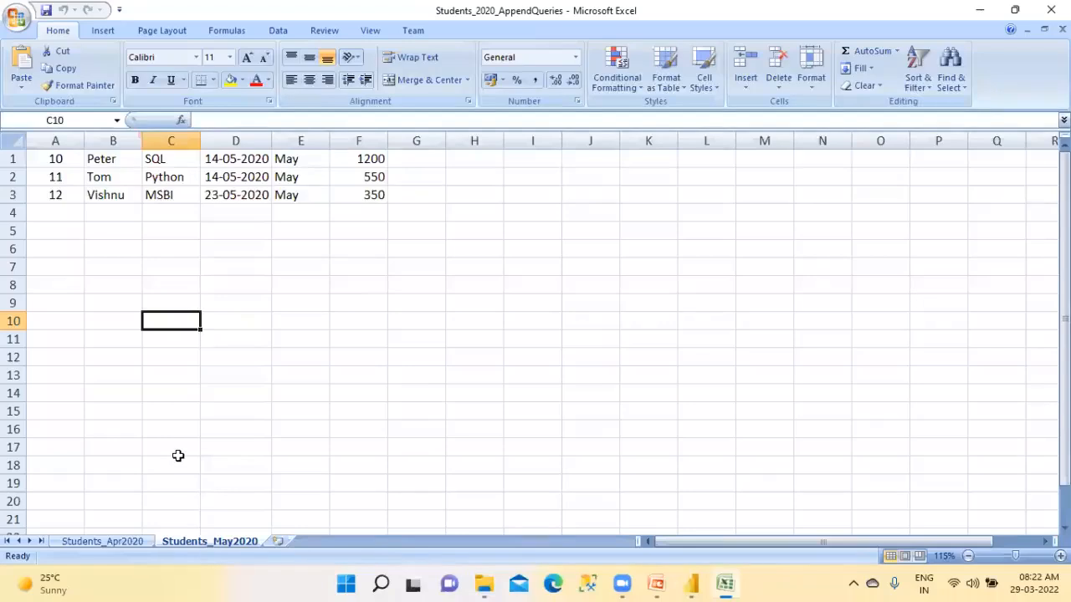
scroll(178, 456, "up", 4, "ctrl")
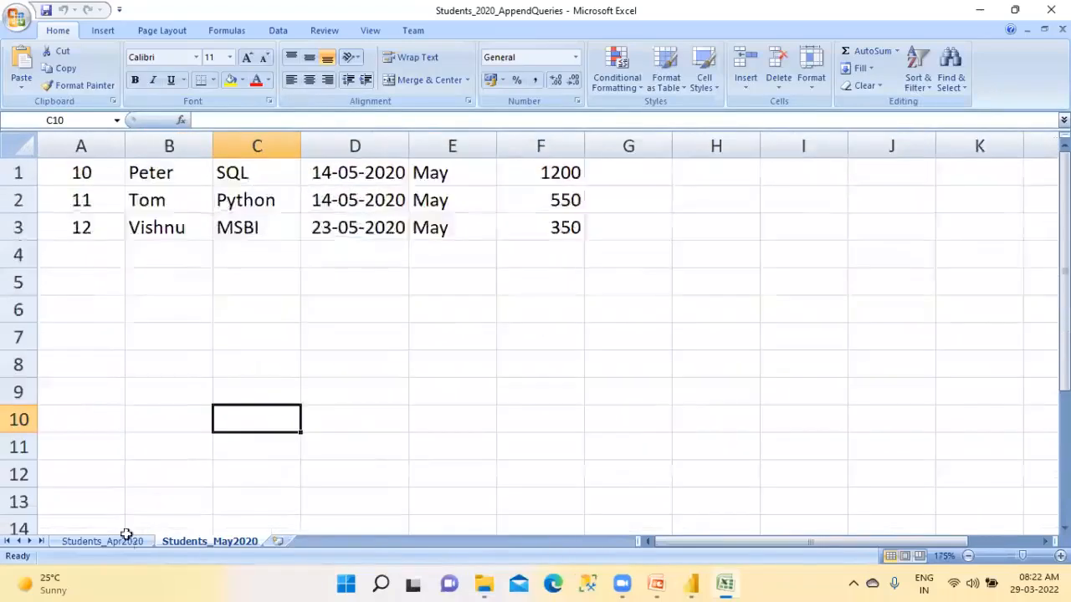
left_click(124, 541)
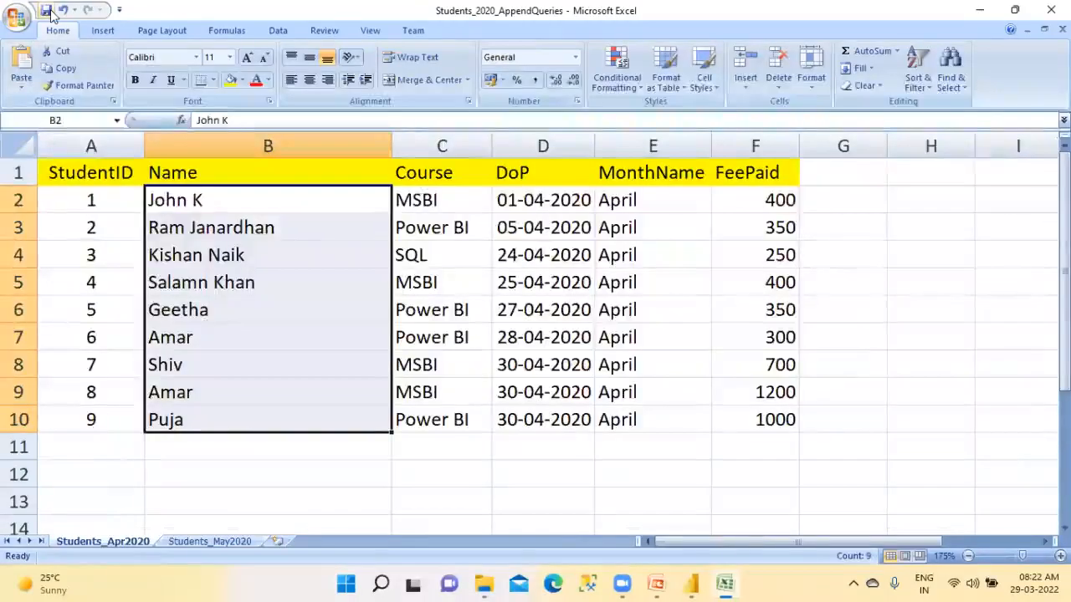
left_click(1051, 10)
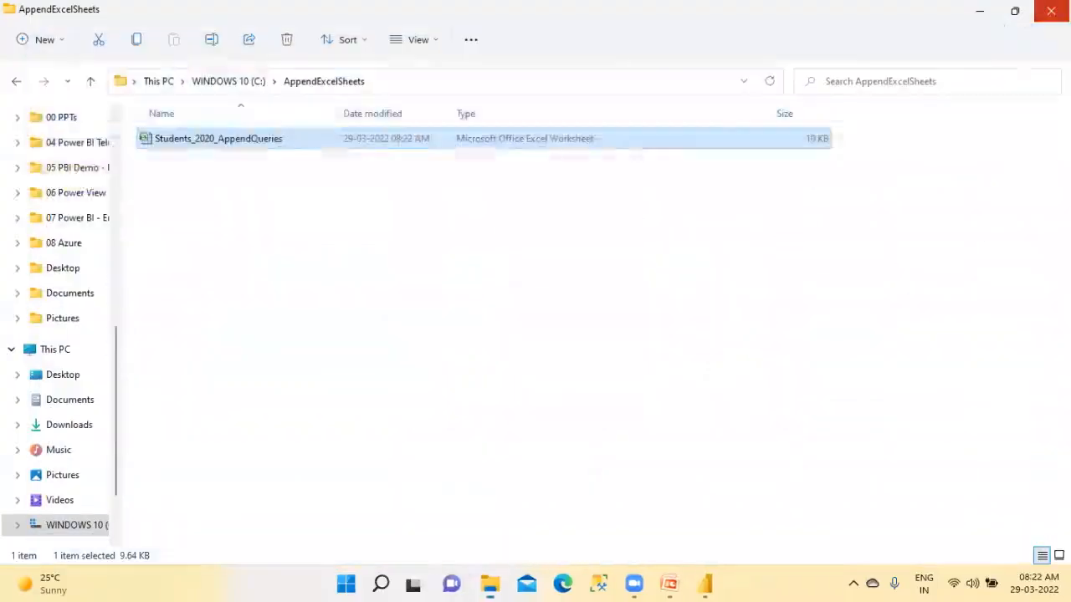
Show the full path of the AppendExcelSheets folder and switch to the Power Query Editor
left_click(389, 78)
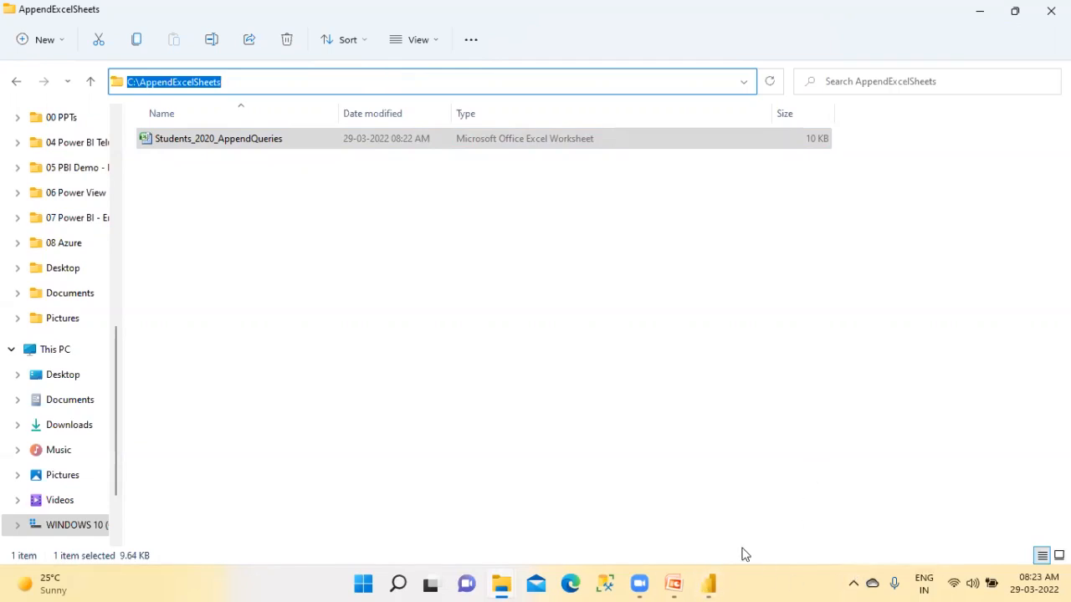
left_click(712, 583)
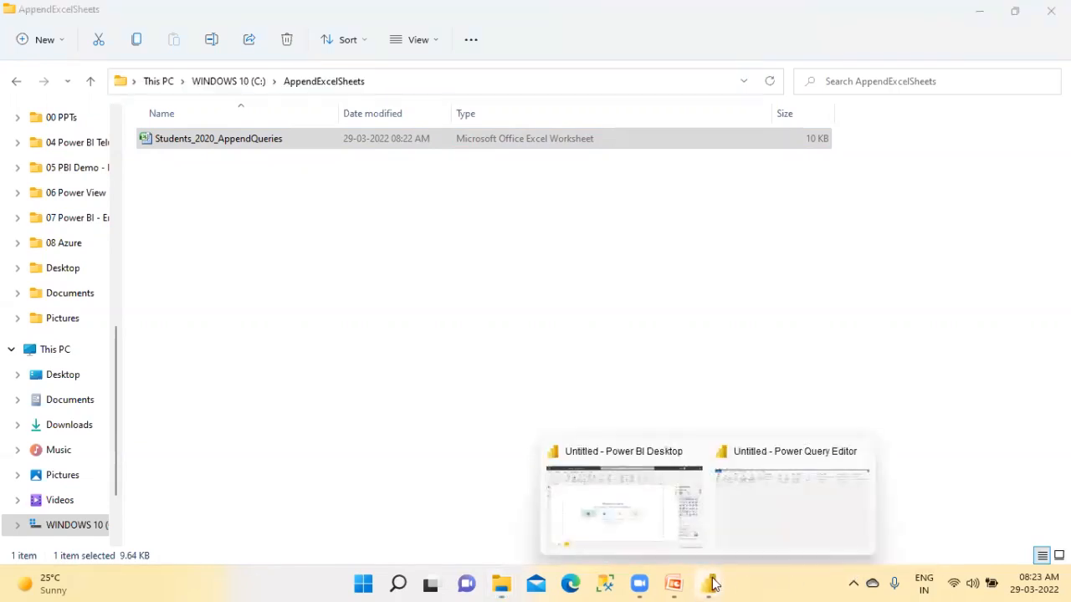
left_click(772, 520)
left_click(67, 84)
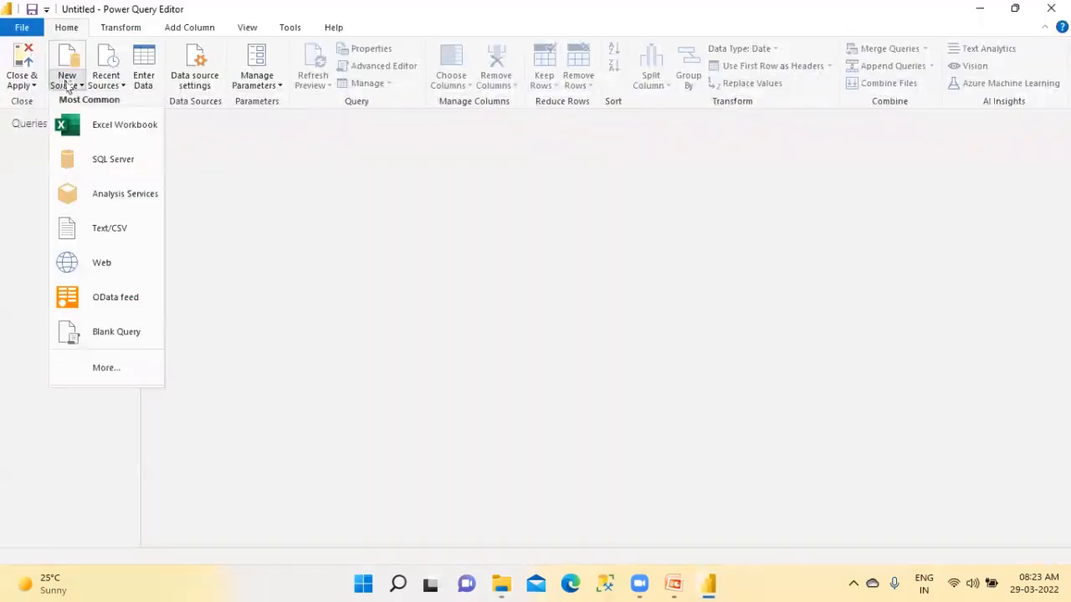
left_click(92, 125)
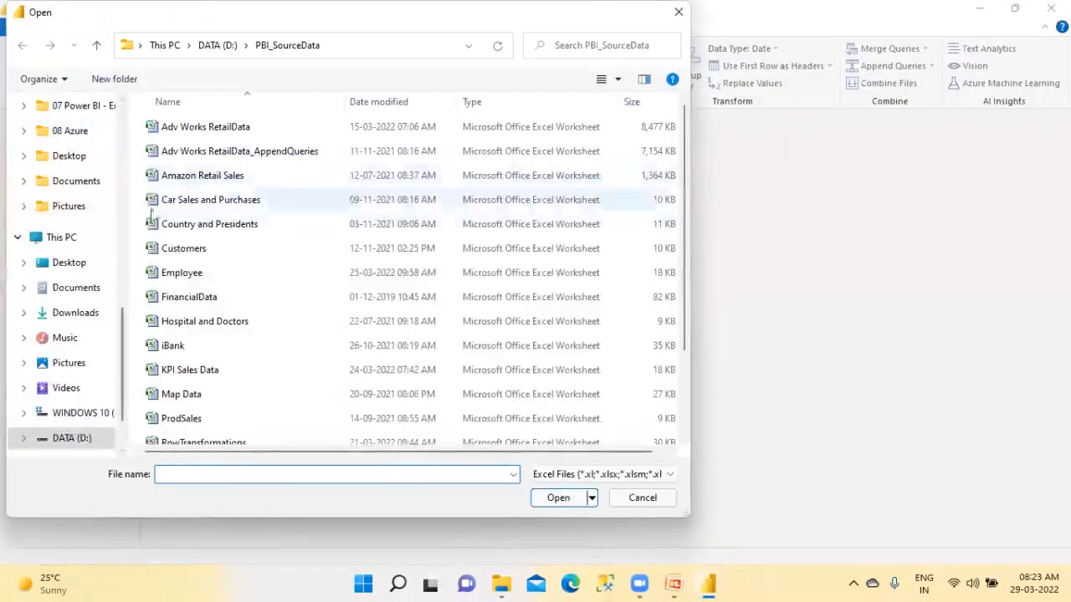
left_click(84, 414)
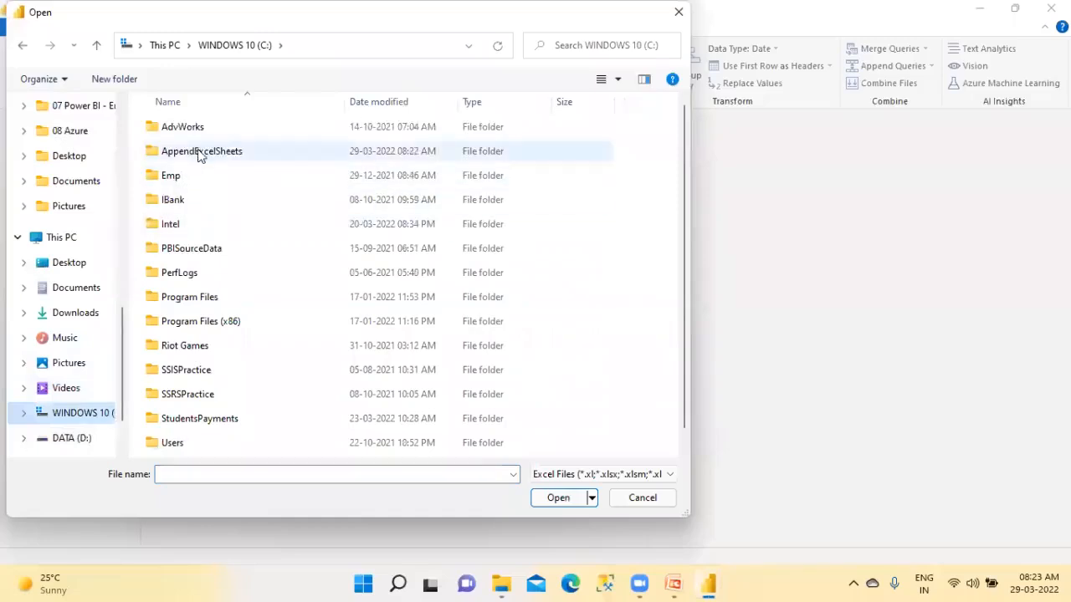
double_click(199, 152)
left_click(404, 45)
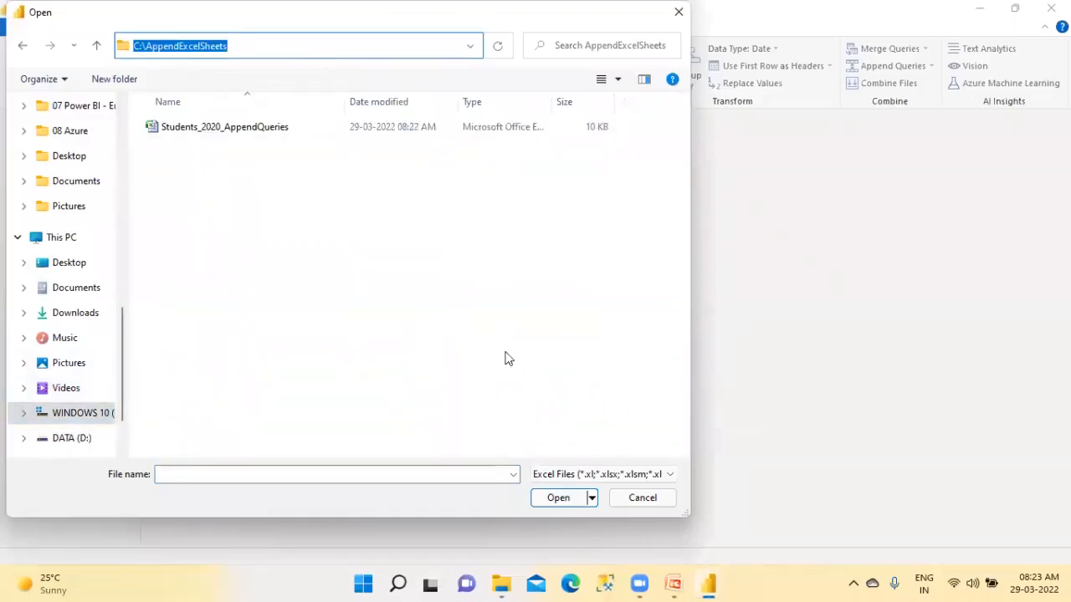
left_click(629, 497)
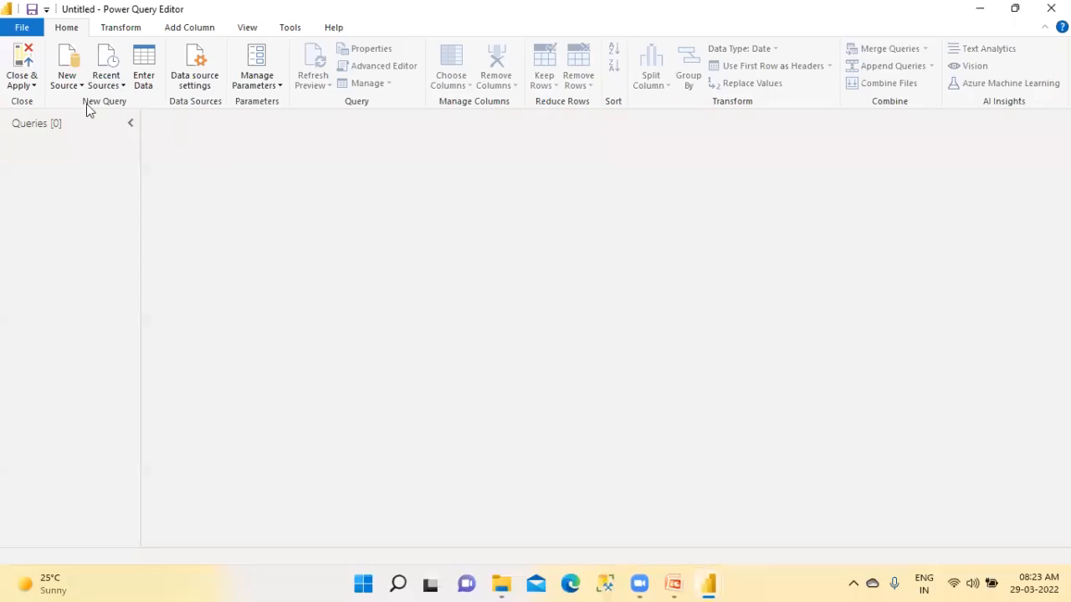
Start a new data source connection using the Folder connector
left_click(73, 83)
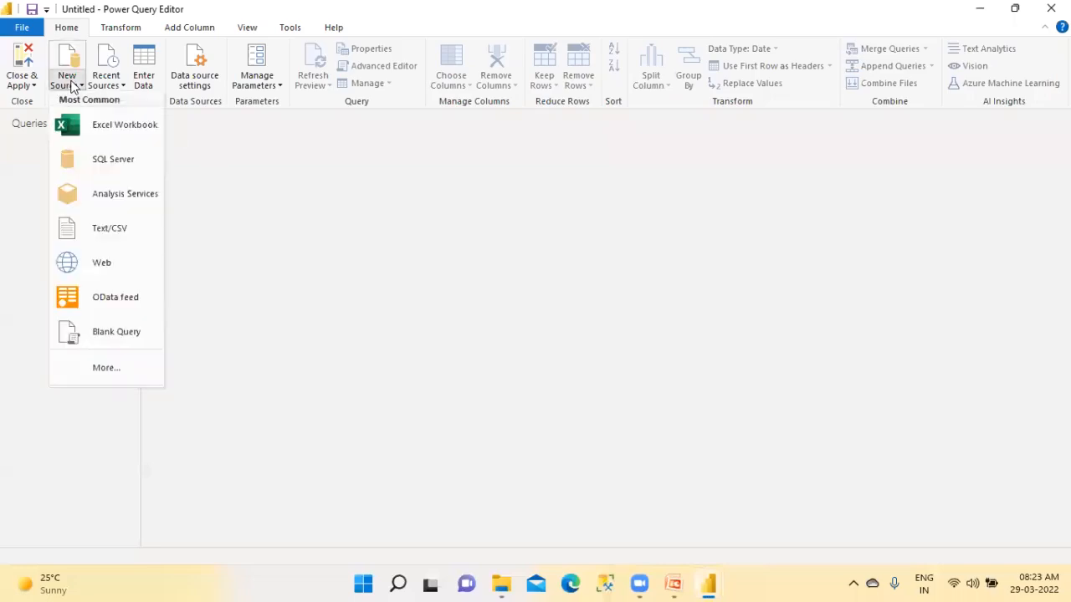
left_click(112, 374)
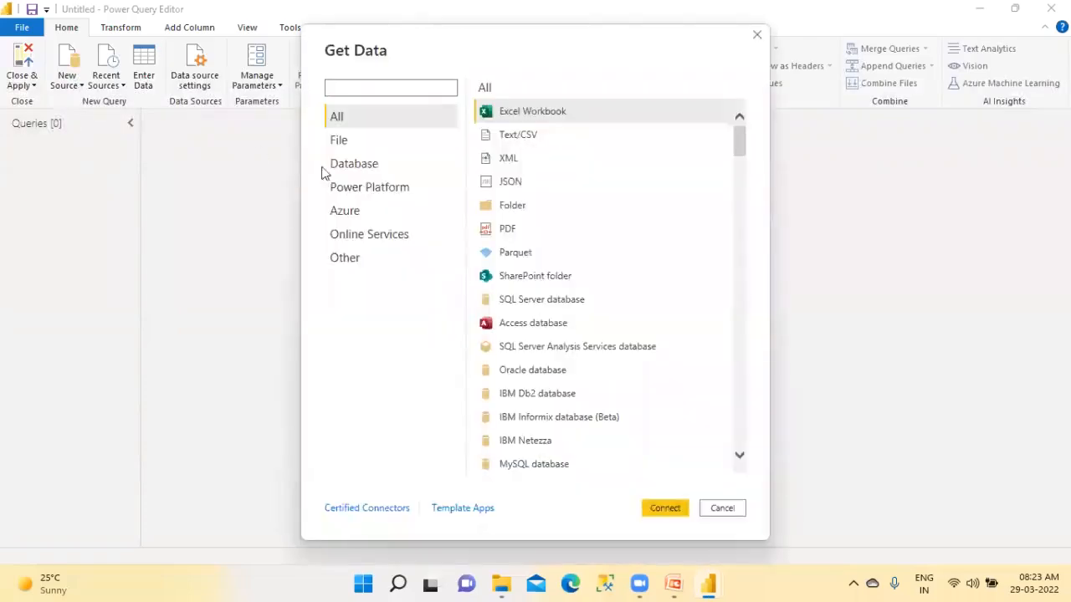
left_click(509, 211)
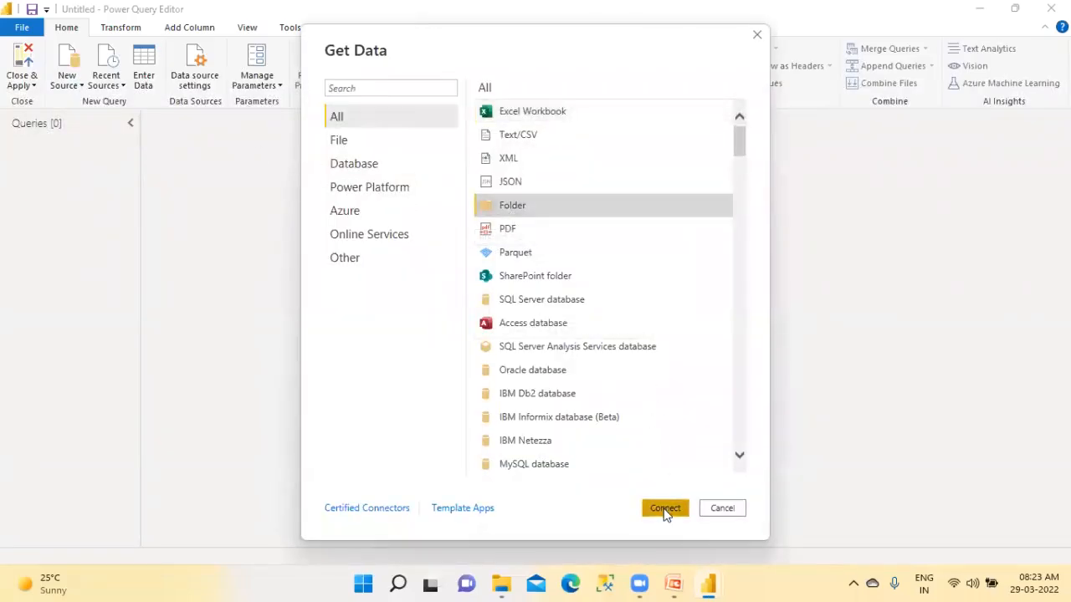
left_click(665, 510)
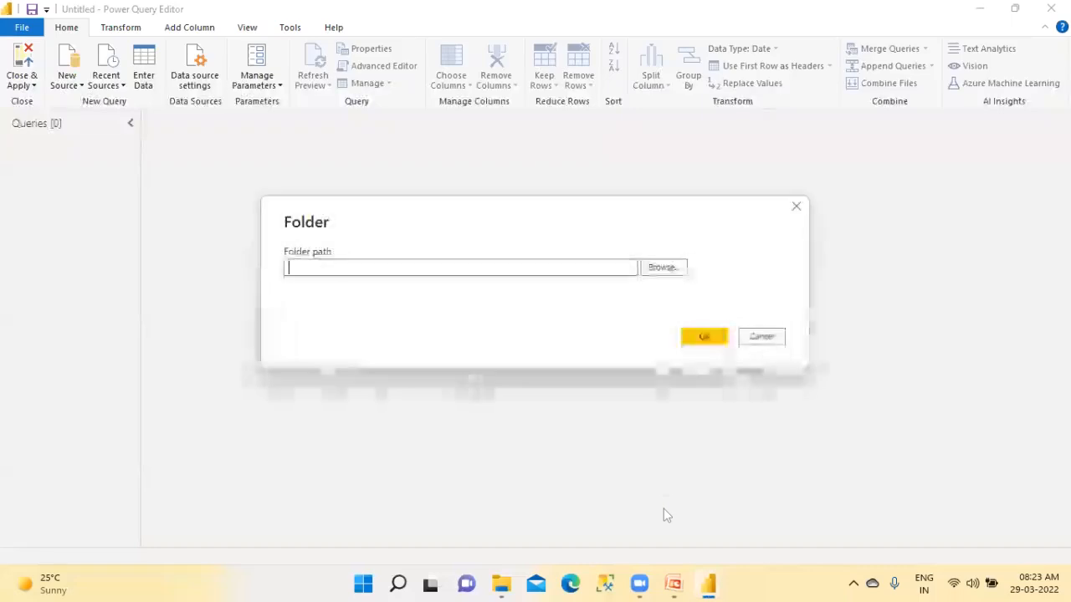
Set the folder path to C:\AppendExcelSheets and bring its file list into the editor with Transform Data
left_click(644, 268)
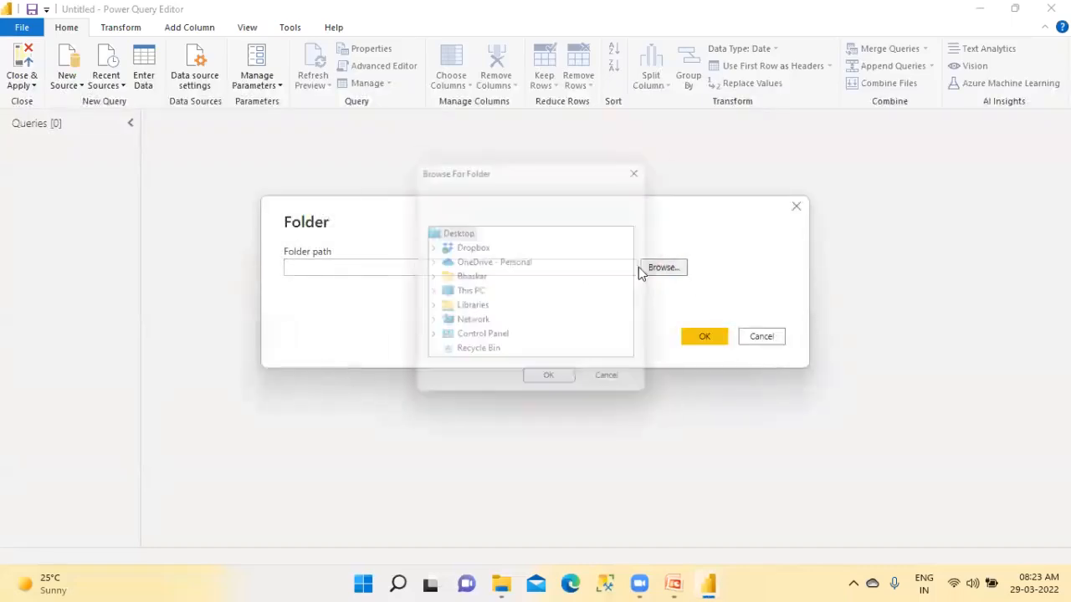
left_click(432, 293)
double_click(502, 342)
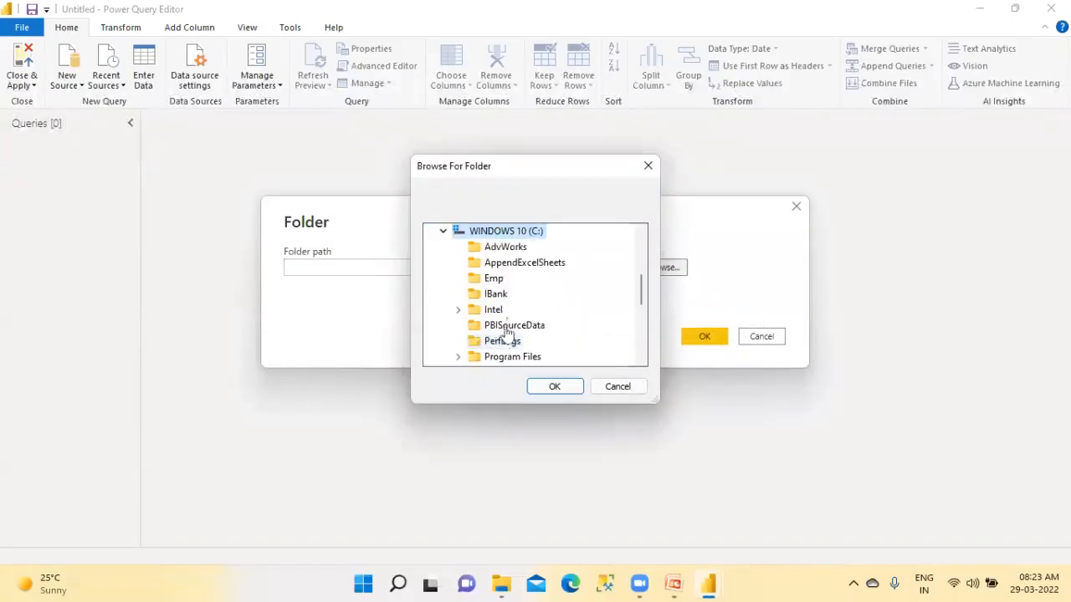
left_click(512, 263)
left_click(562, 390)
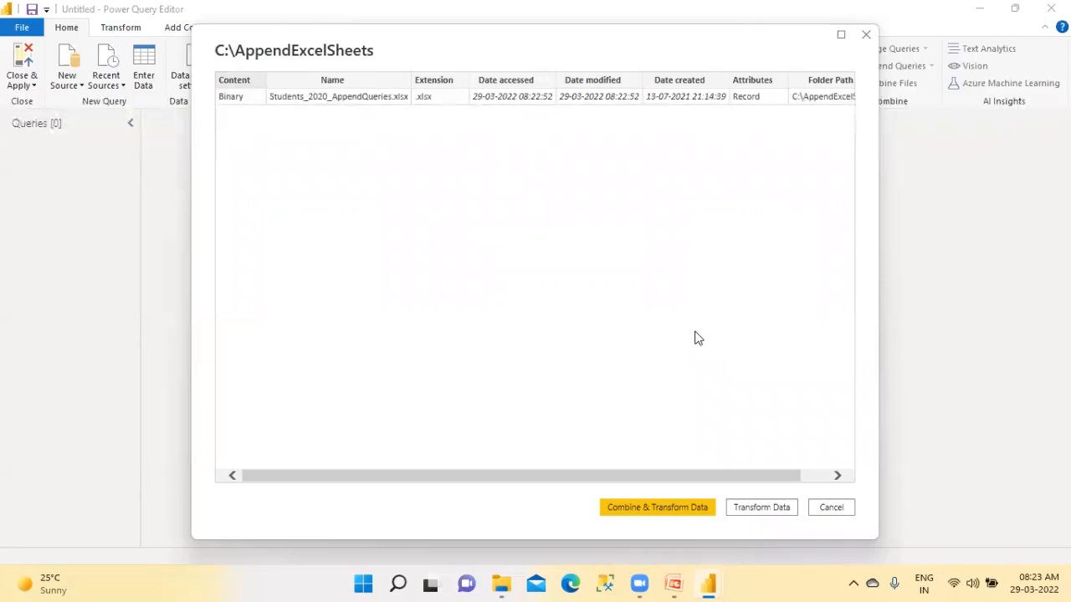
left_click(770, 508)
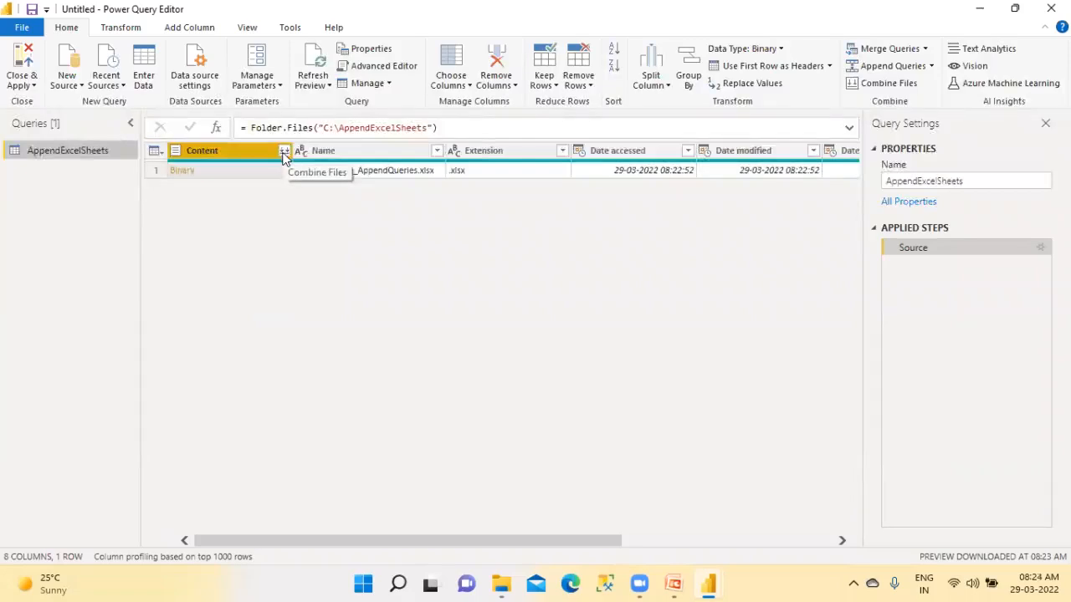
Examine the file list's Name, Extension, Date accessed, Date modified, Date created, Attributes and Folder Path columns
left_click(333, 155)
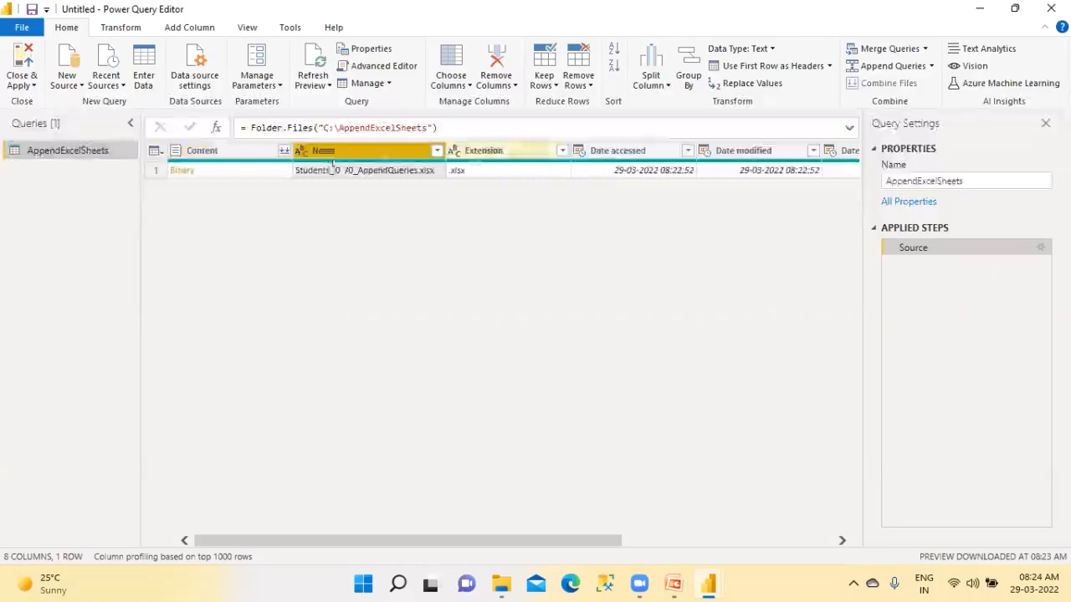
left_click(484, 155)
left_click(608, 151)
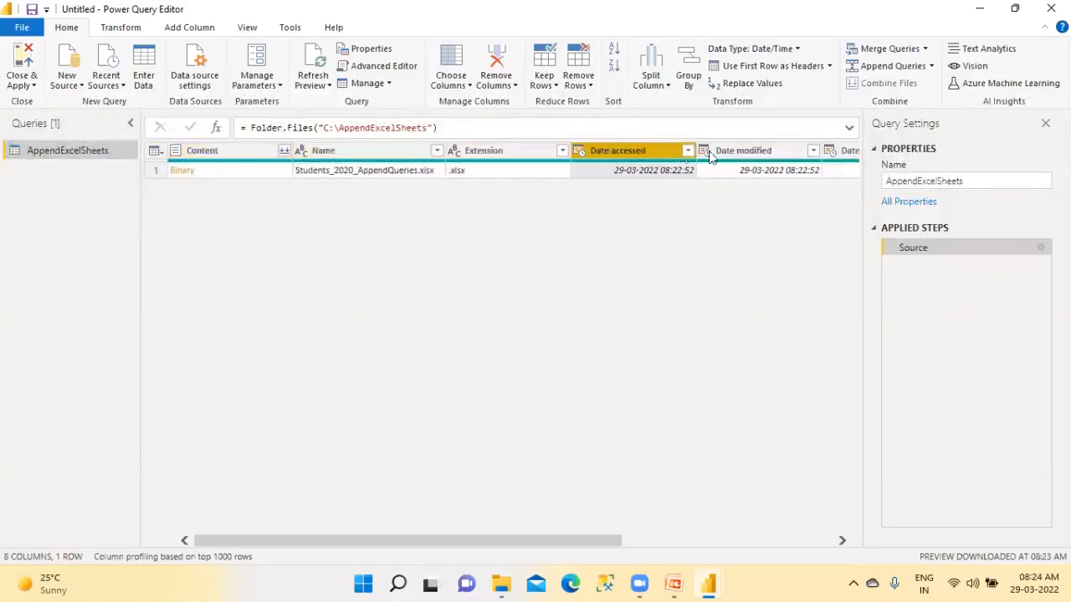
left_click(744, 150)
left_click_drag(586, 540, 788, 541)
left_click(586, 152)
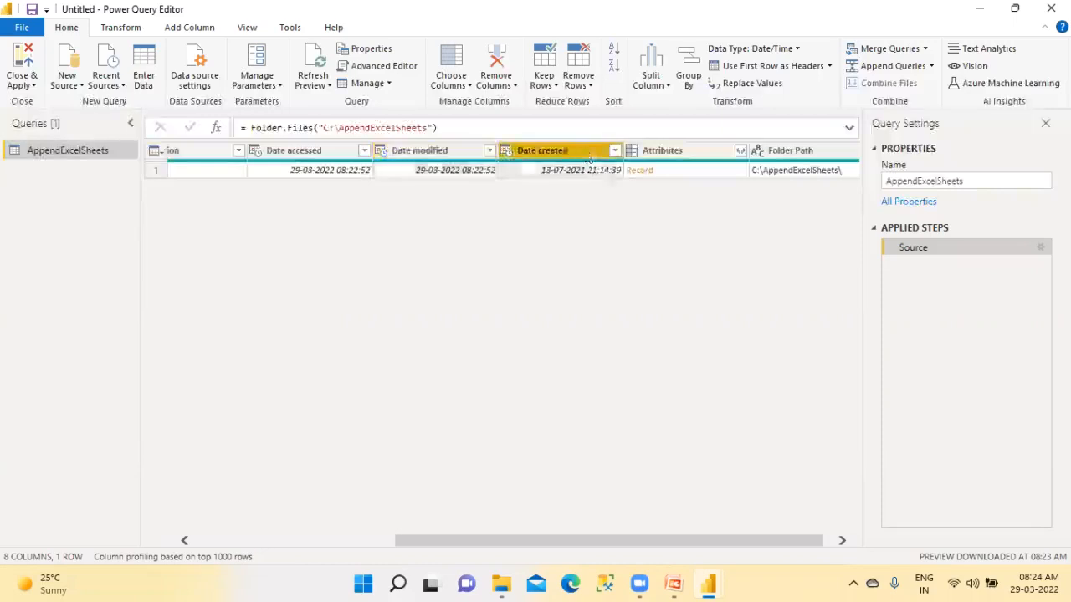
left_click(669, 152)
left_click(785, 158)
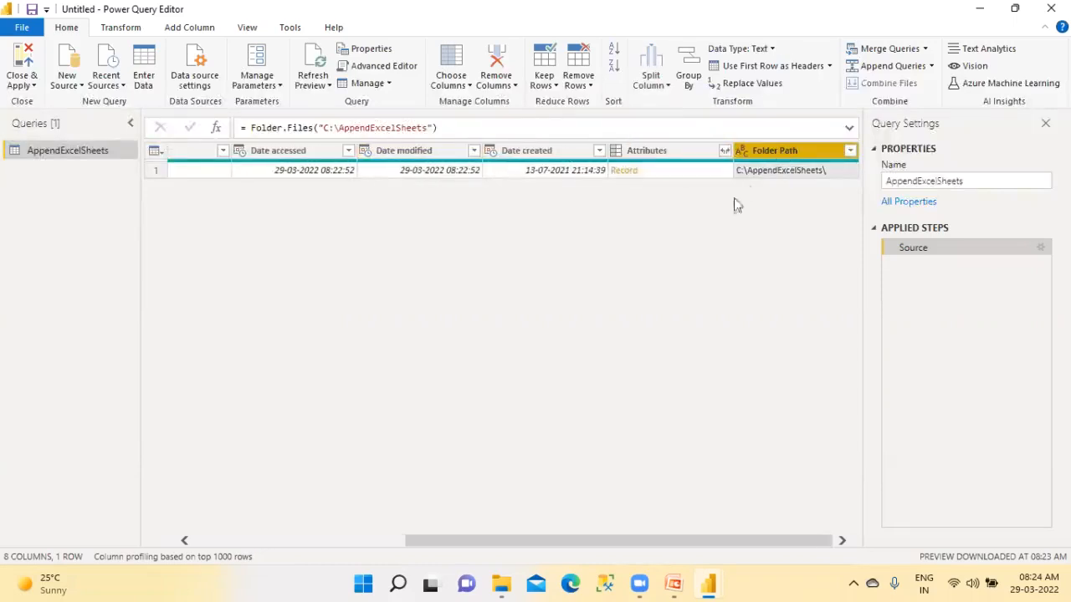
Remove every column of the file list except Content
left_click(312, 539)
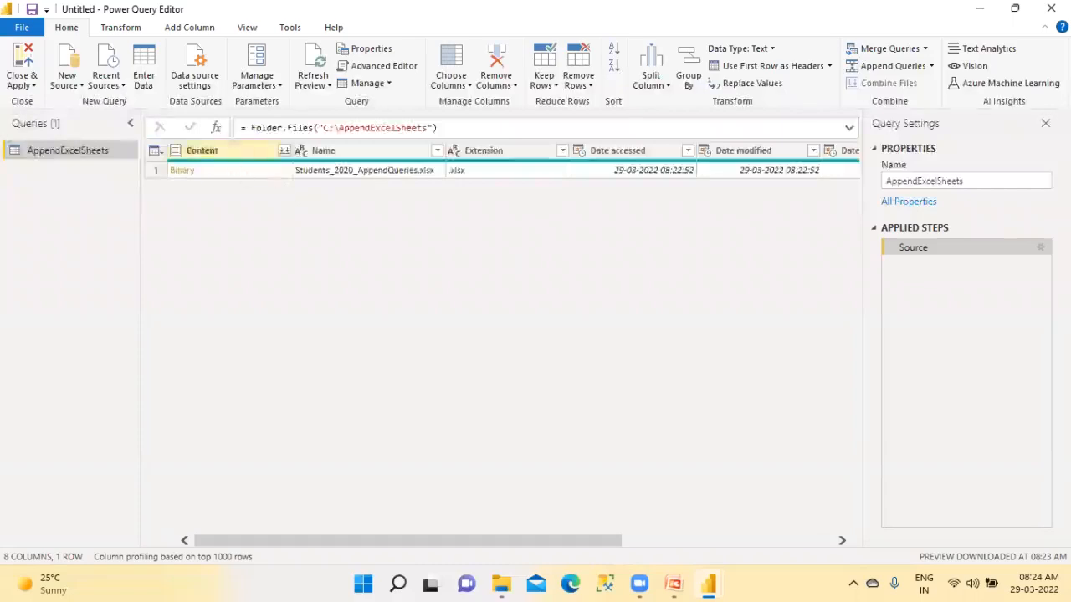
left_click(227, 151)
right_click(227, 150)
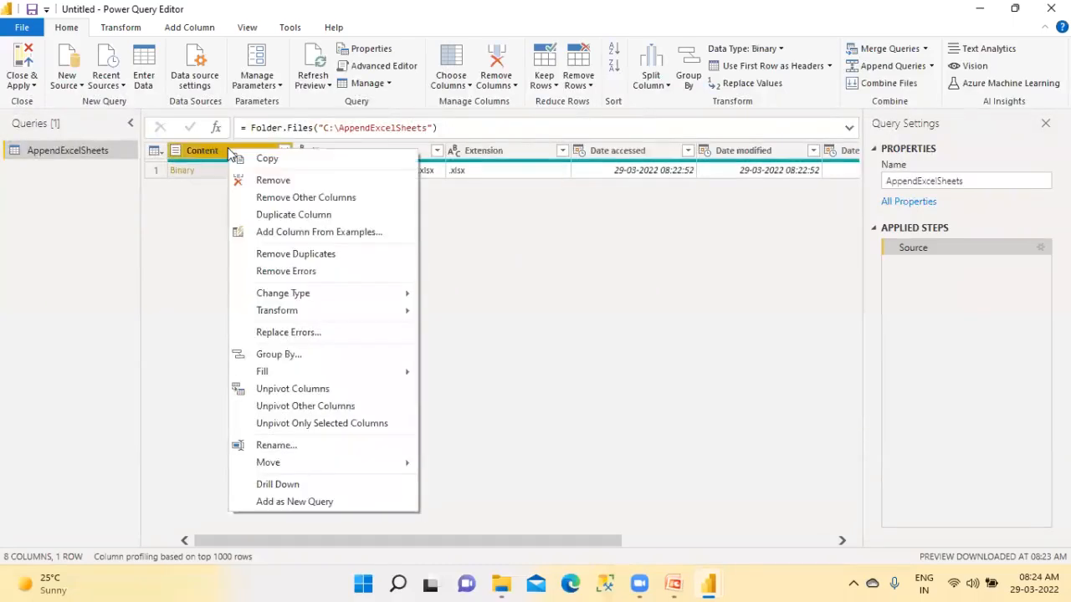
left_click(249, 198)
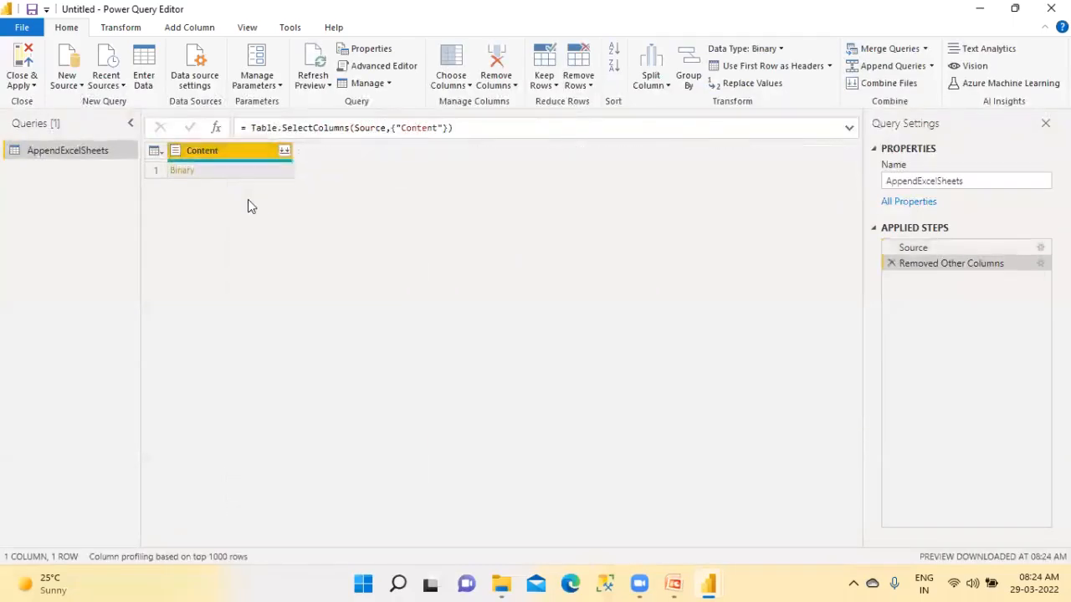
Add a custom column named Custom with the formula Excel.Workbook([Content])
left_click(284, 150)
left_click(179, 31)
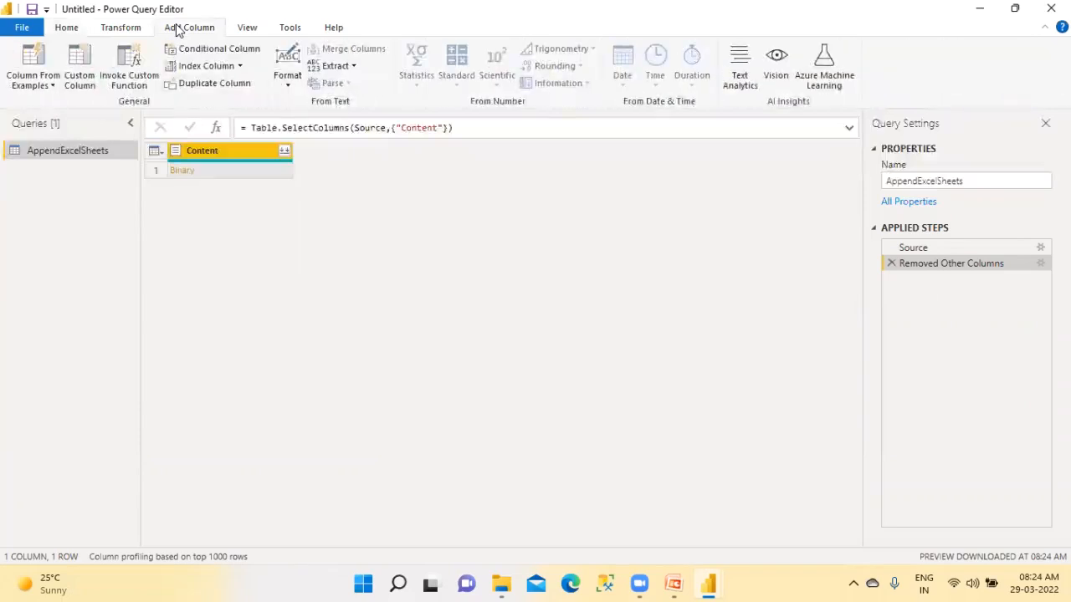
left_click(93, 79)
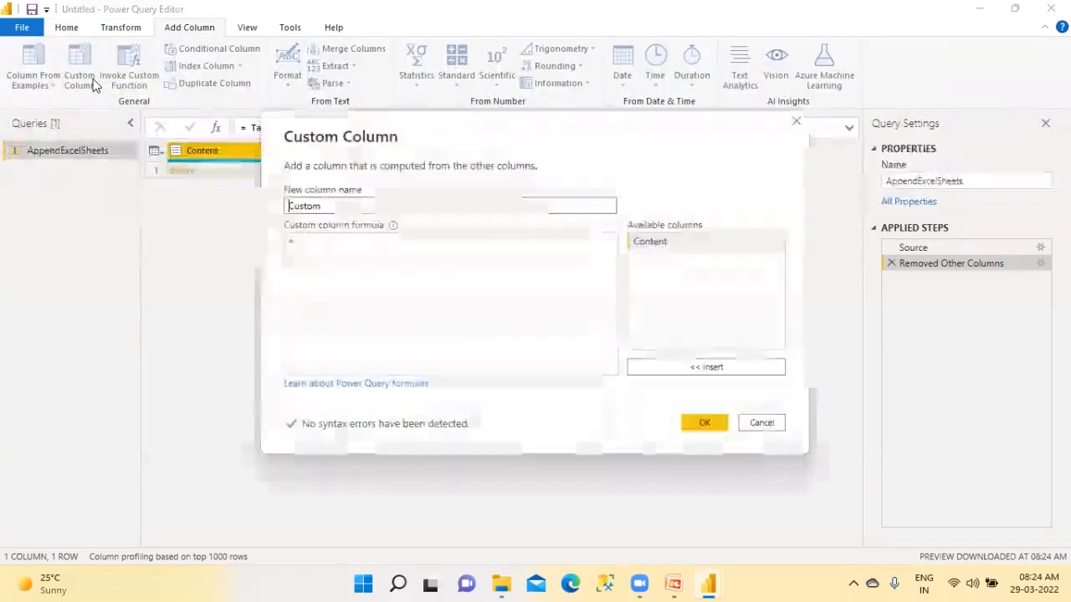
left_click(308, 245)
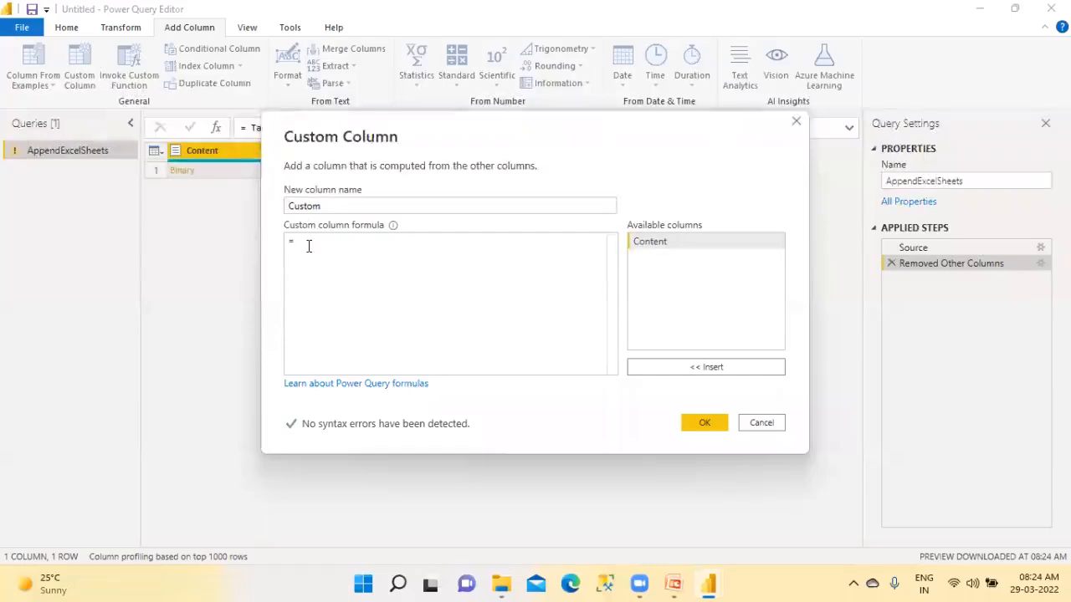
type("Exce")
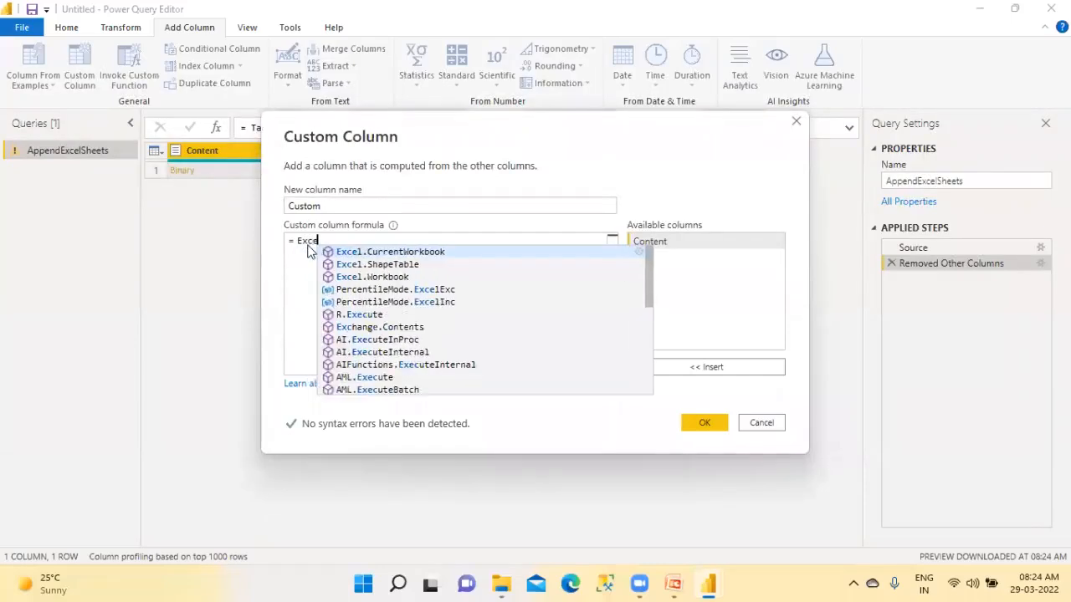
left_click(365, 277)
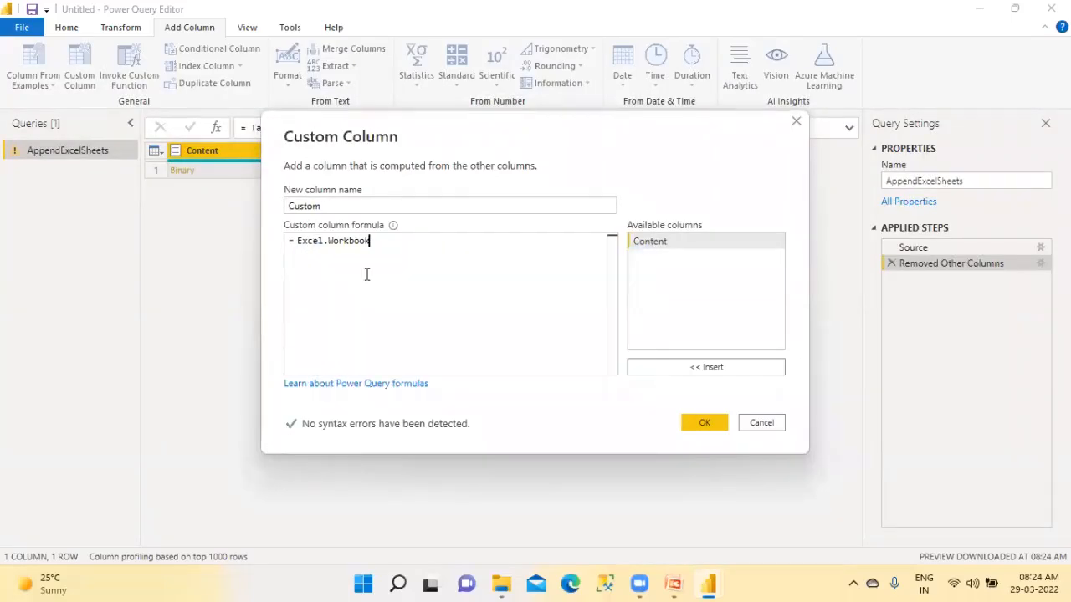
type("(")
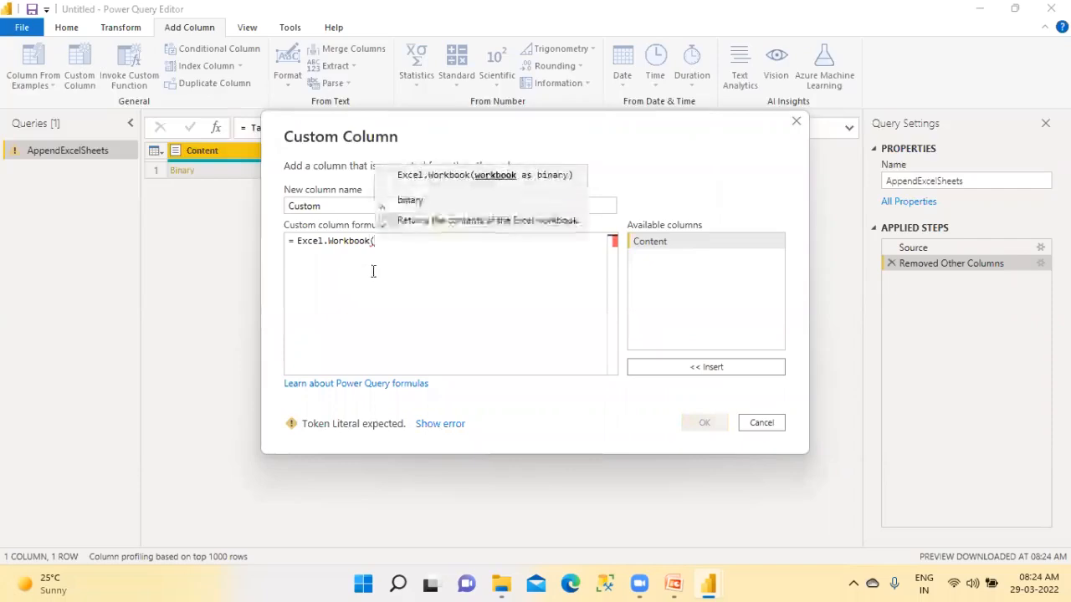
double_click(657, 242)
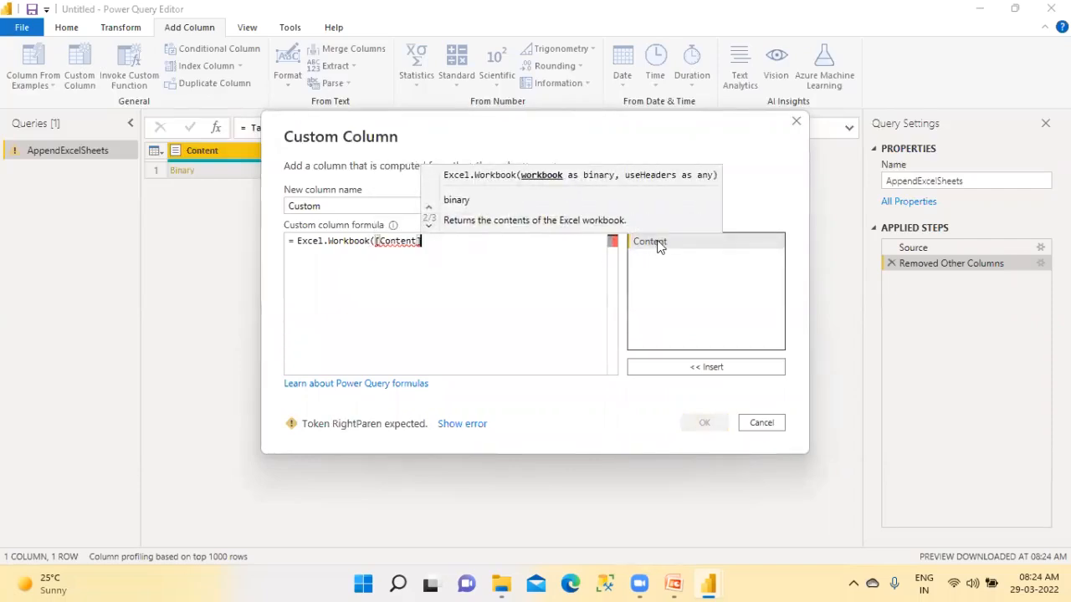
type(")")
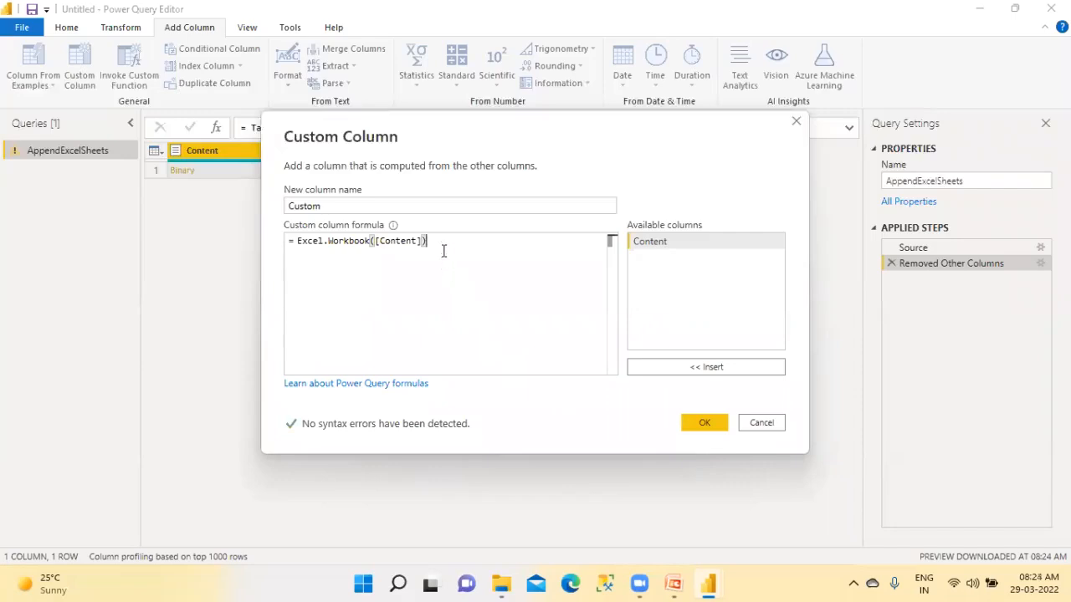
left_click(700, 423)
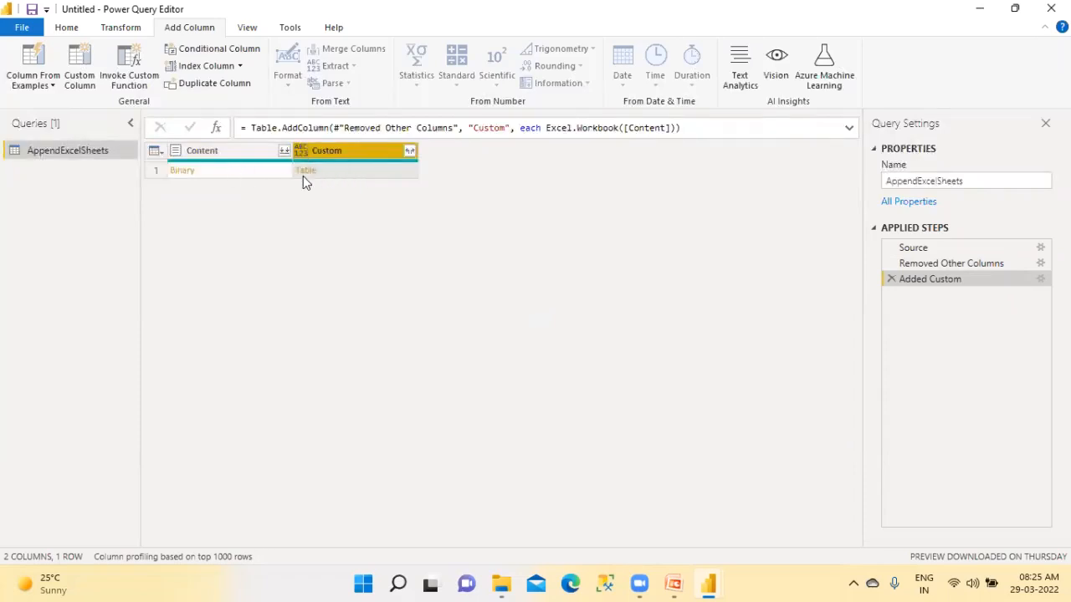
Remove the newly added Custom column from the query
right_click(373, 154)
left_click(393, 179)
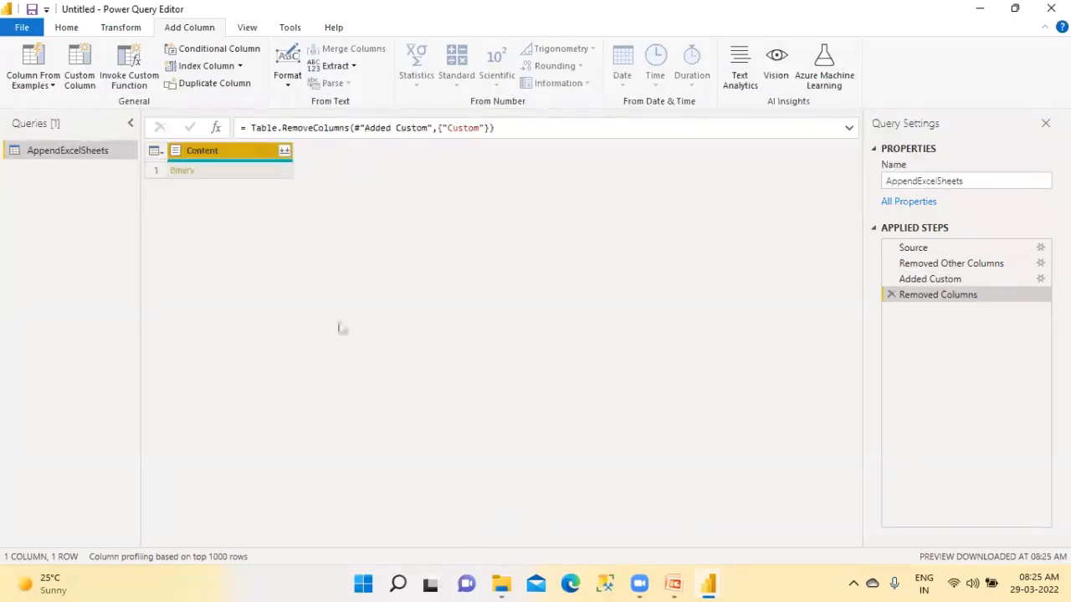
left_click(70, 28)
Add a custom column again, keeping the name Custom and using the formula Excel.Workbook([Content])
left_click(201, 31)
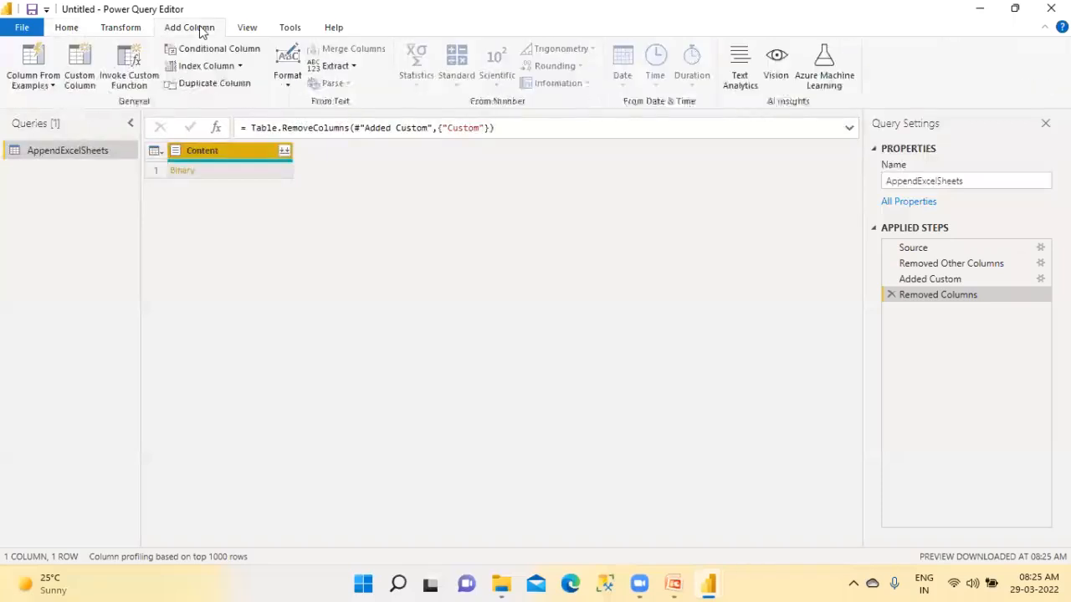
left_click(81, 83)
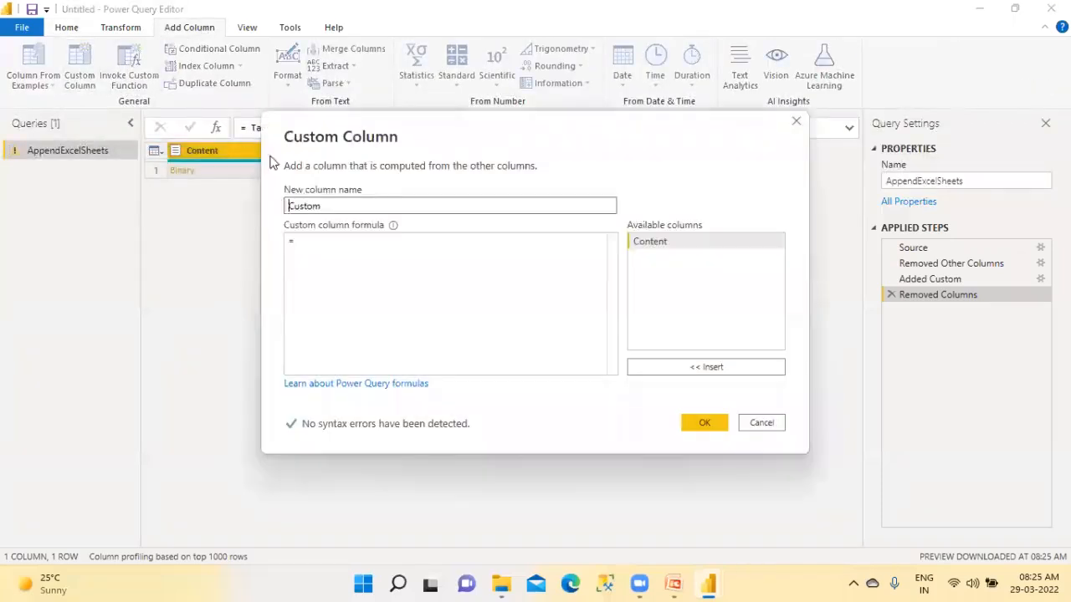
left_click(309, 240)
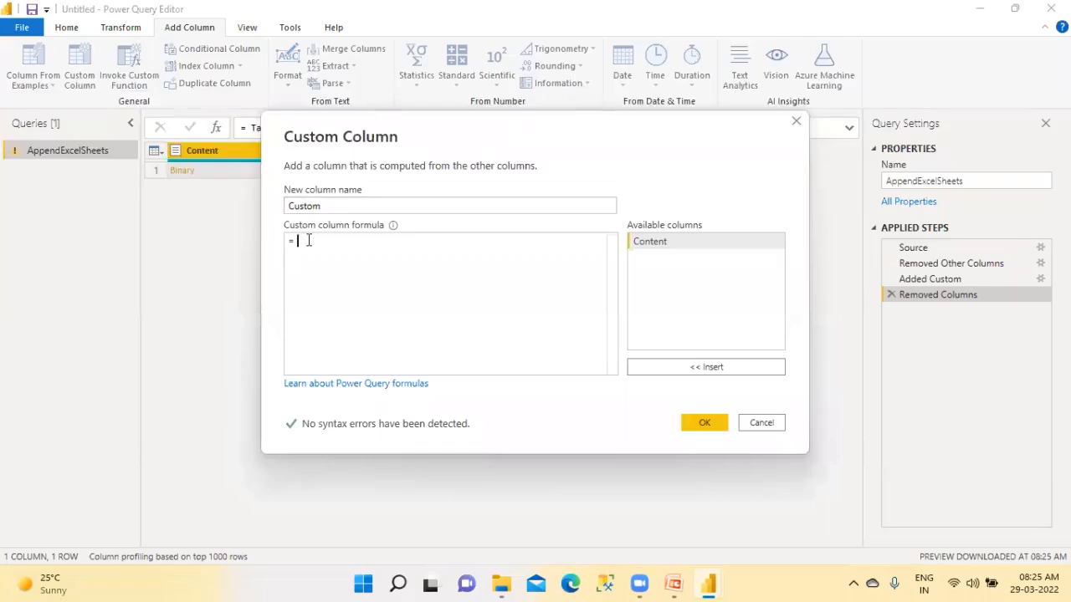
type("Exce")
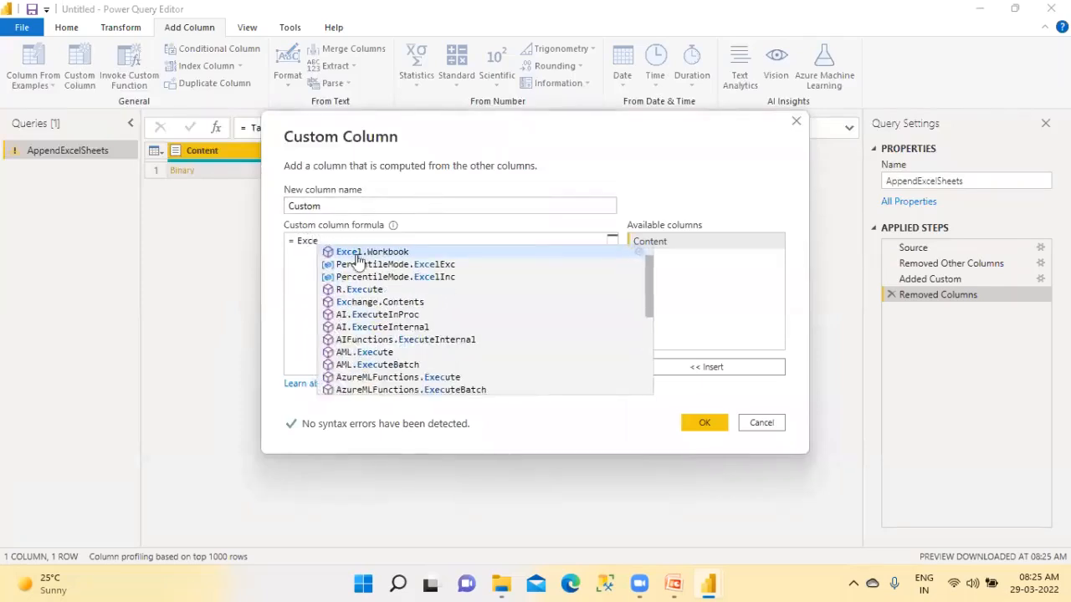
left_click(371, 252)
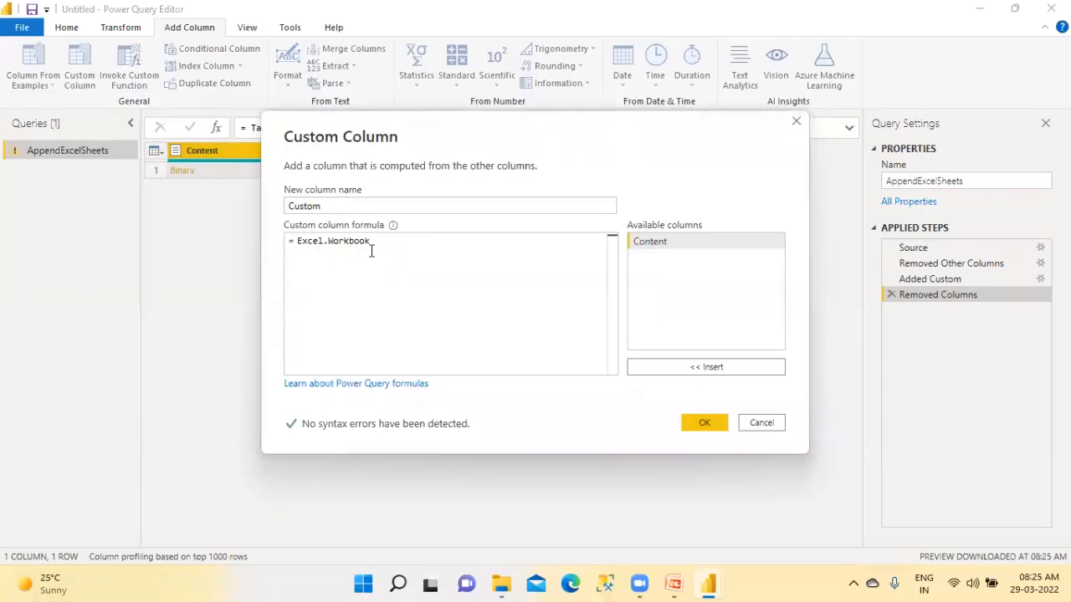
type("(")
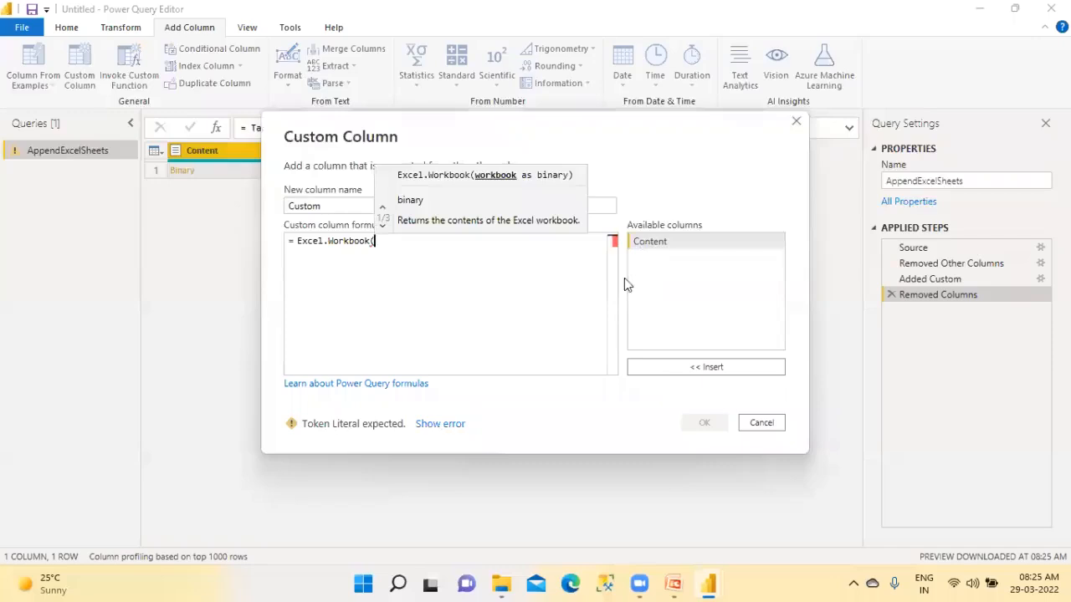
double_click(646, 240)
type(")")
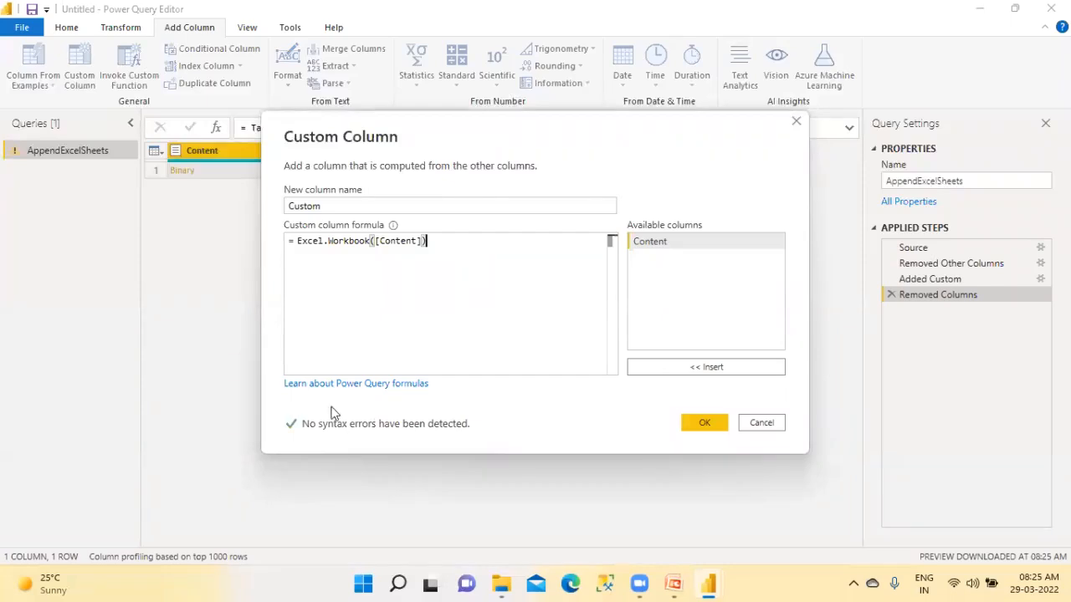
left_click(712, 424)
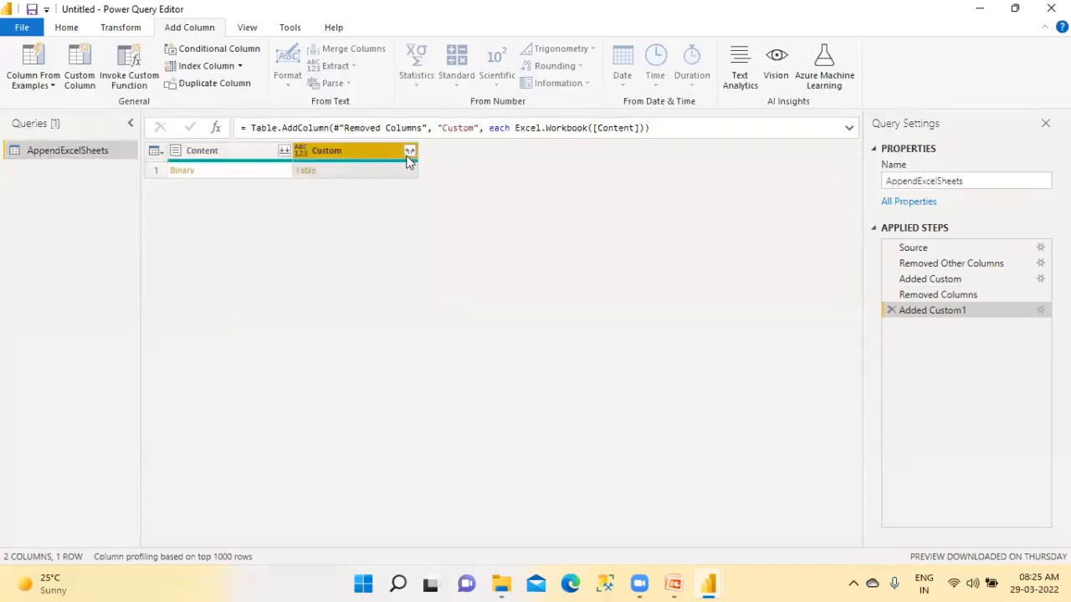
Remove the Content column, keeping only the Custom column
left_click(259, 156)
right_click(257, 158)
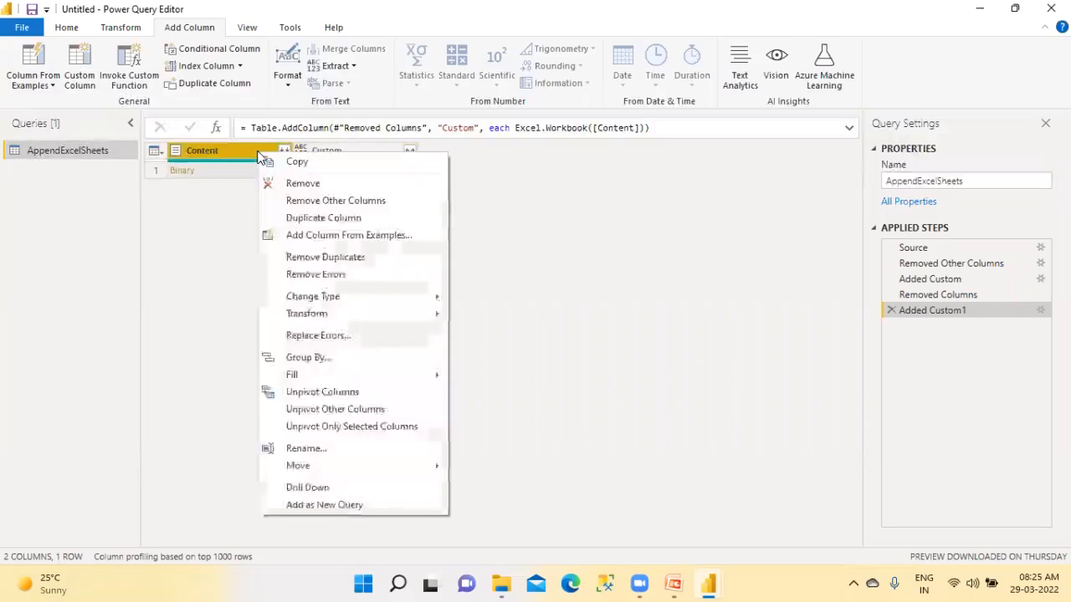
left_click(278, 183)
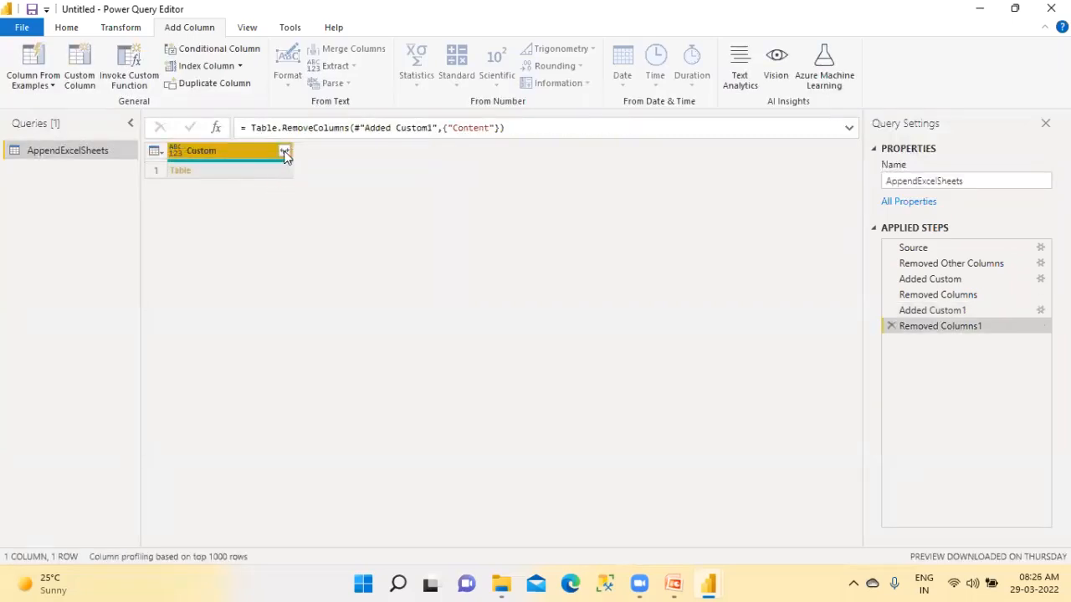
Expand the Custom column into Name, Data, Item, Kind and Hidden without using the original column name as prefix
left_click(284, 151)
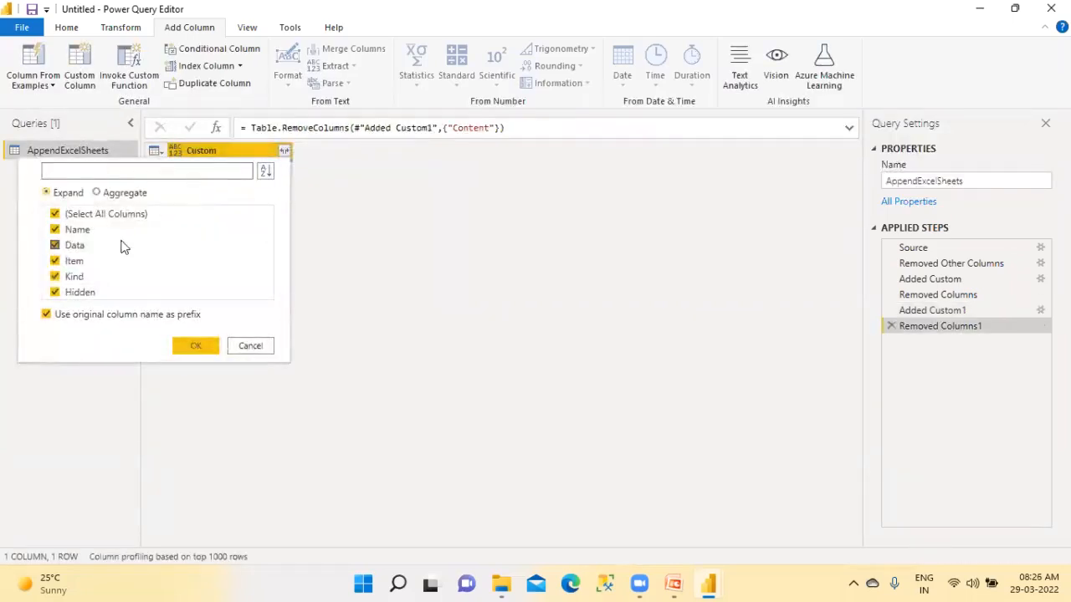
left_click(137, 316)
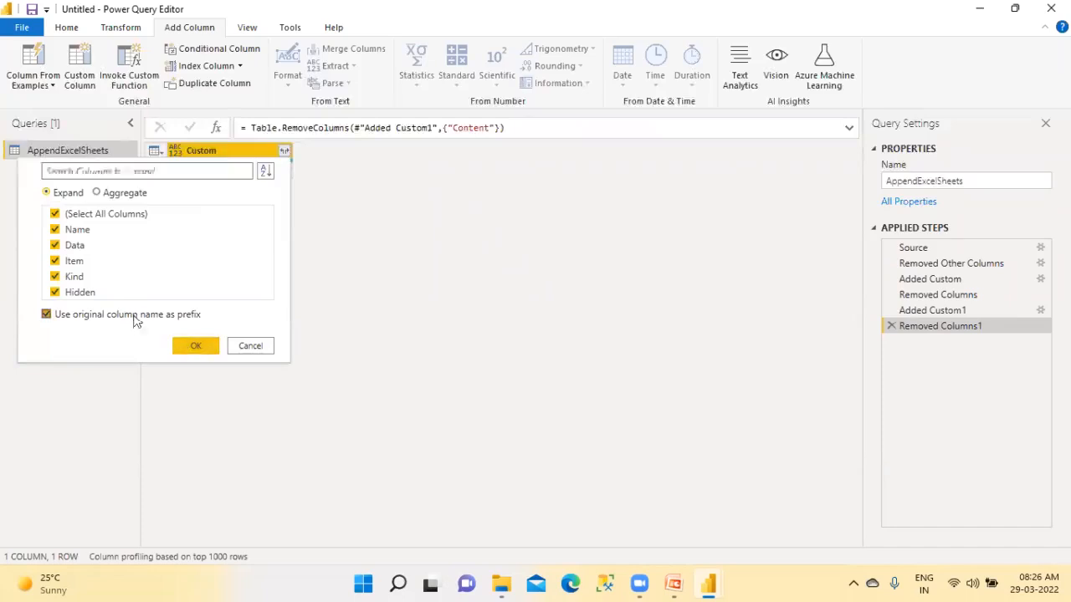
left_click(188, 346)
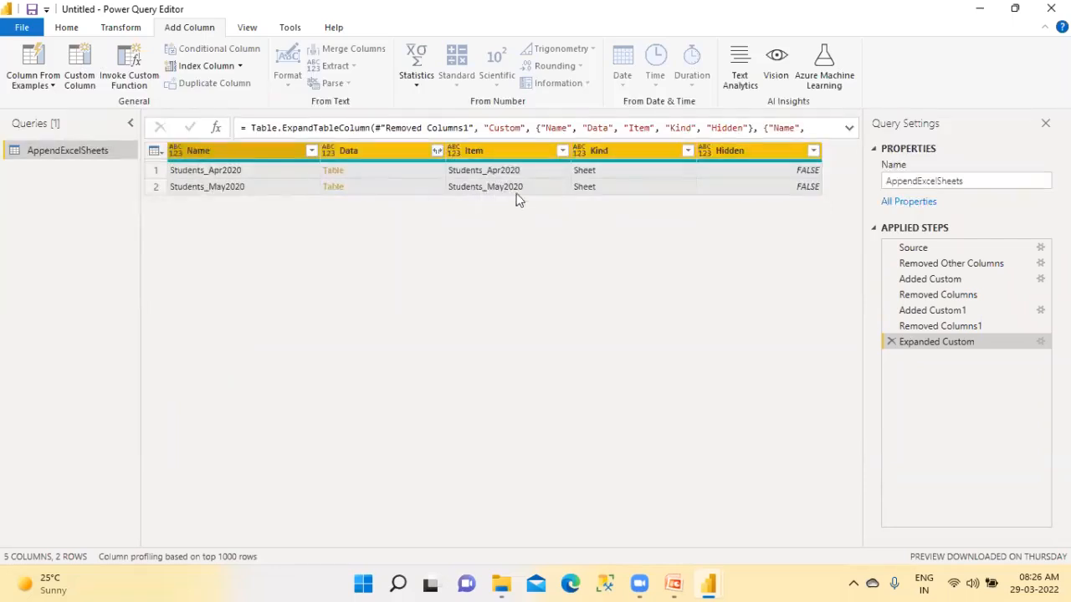
Remove the Kind and Hidden columns from the expanded table
right_click(601, 149)
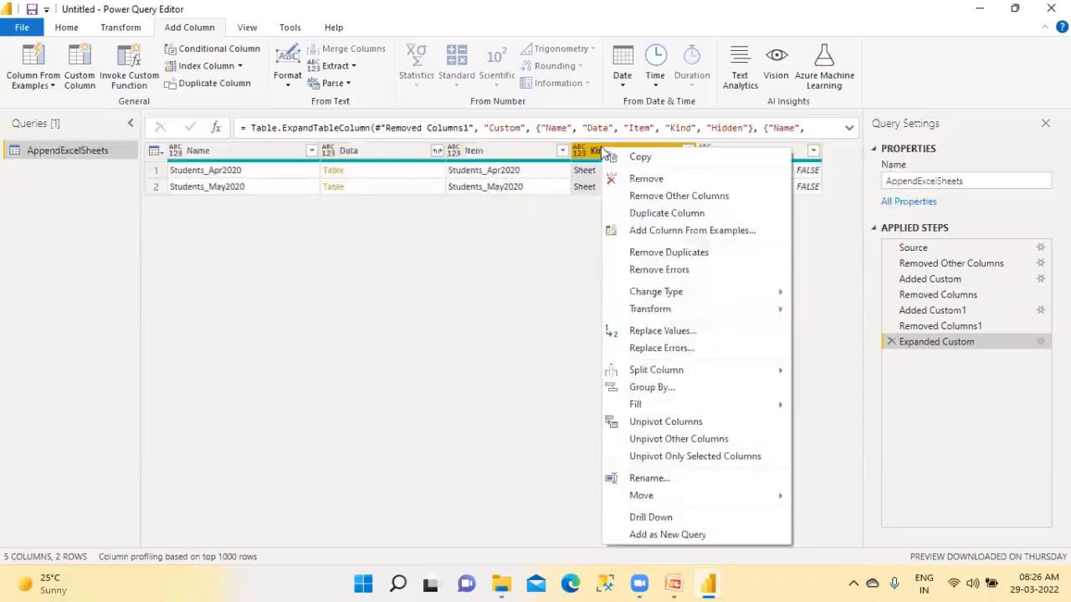
left_click(633, 178)
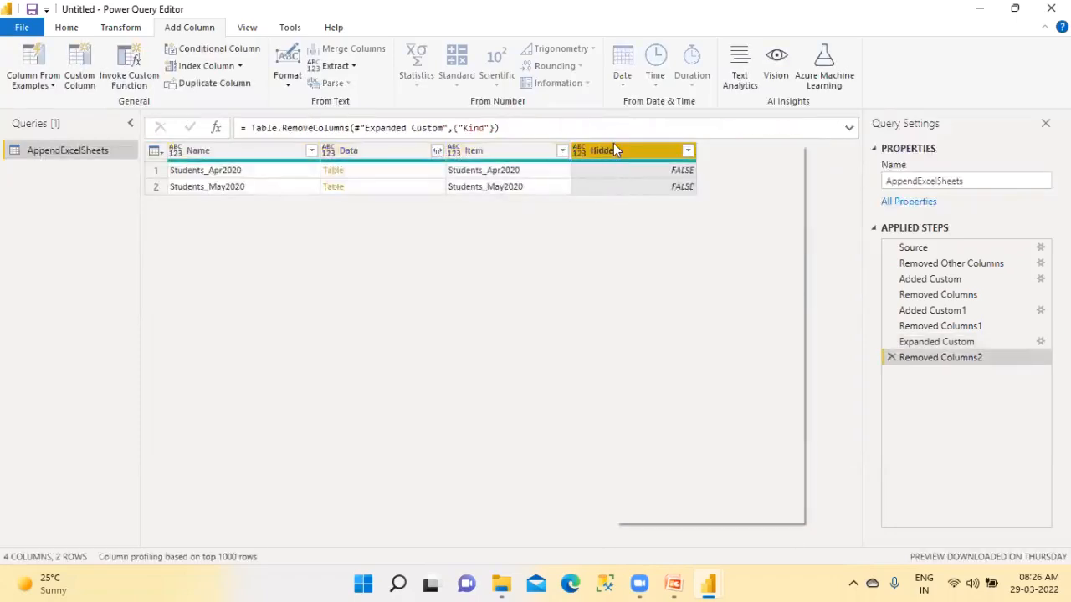
right_click(614, 150)
left_click(644, 177)
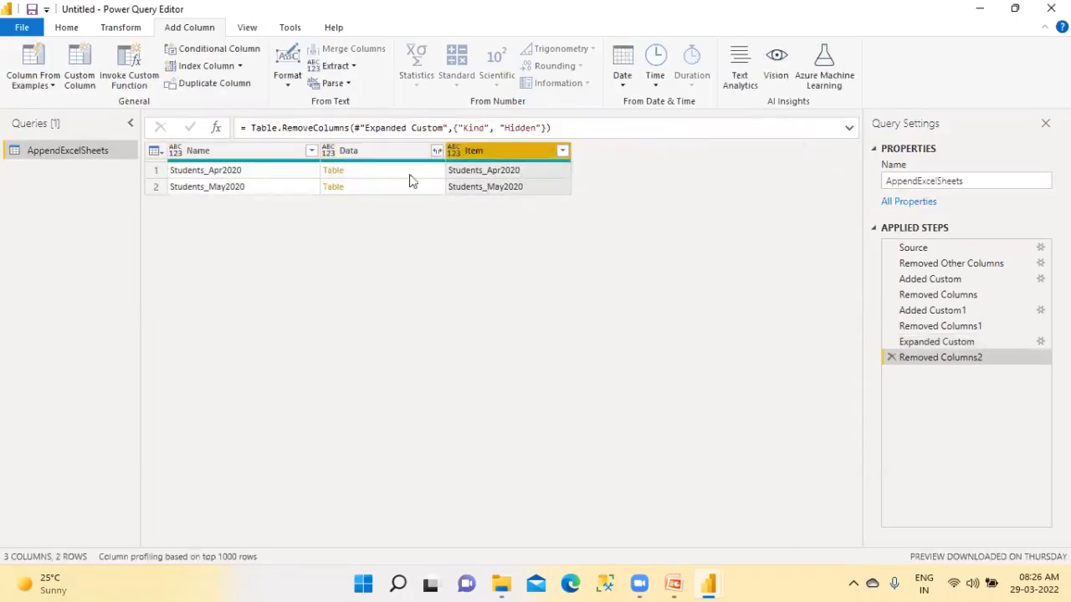
Remove the Item and Name columns, keeping only the Data column
left_click(234, 157)
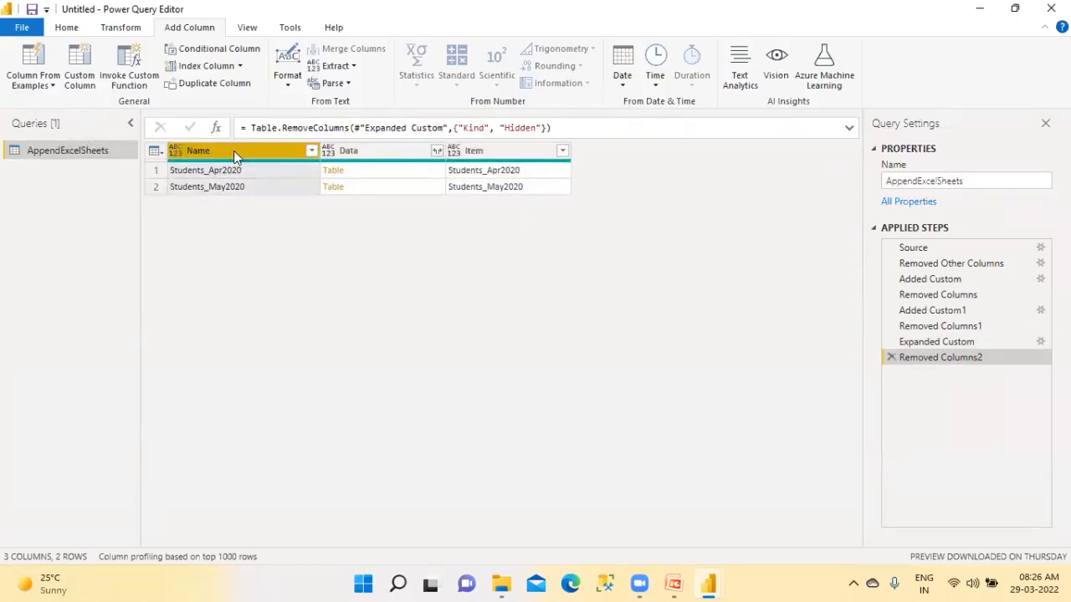
right_click(233, 157)
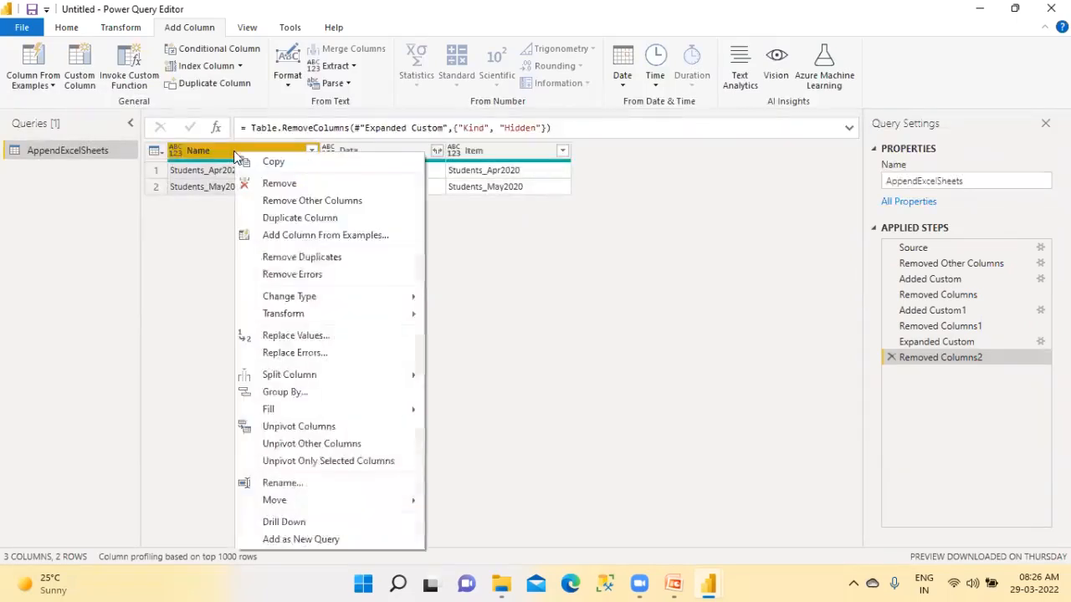
left_click(510, 151)
right_click(508, 149)
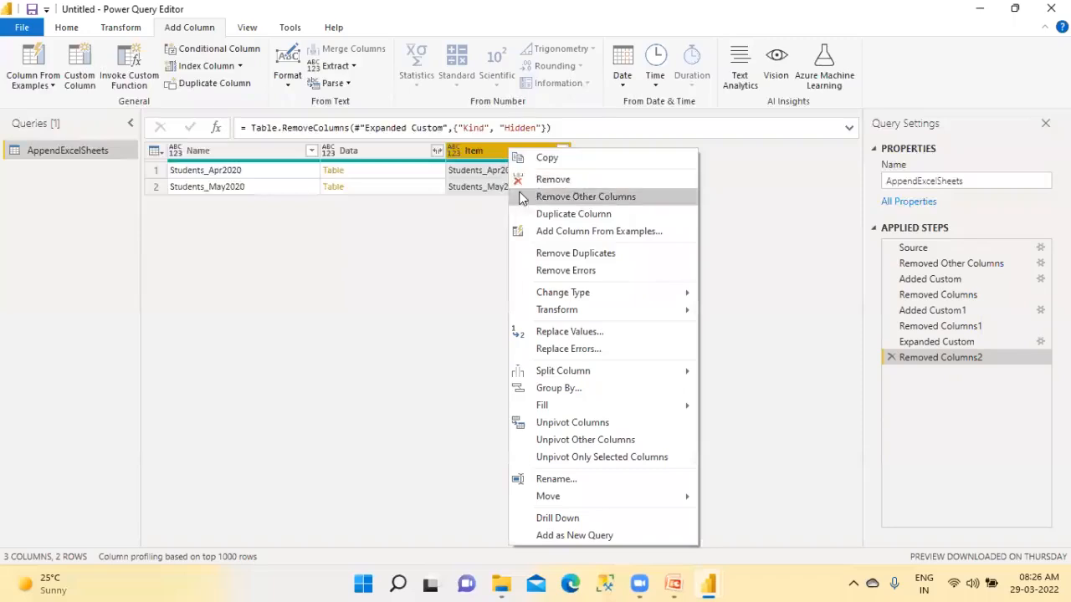
left_click(542, 179)
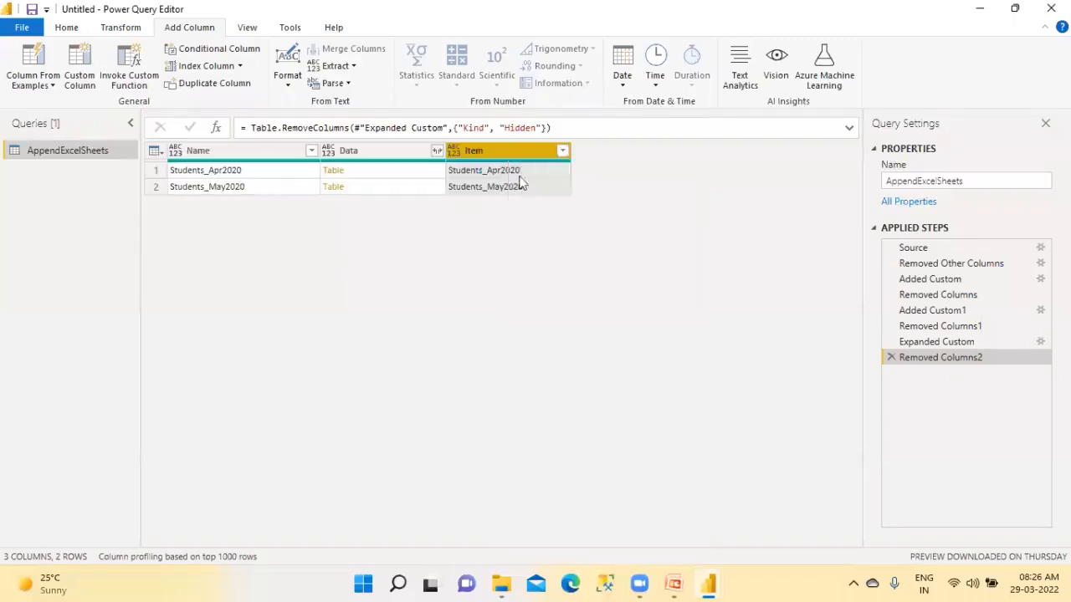
left_click(246, 158)
right_click(246, 154)
left_click(268, 181)
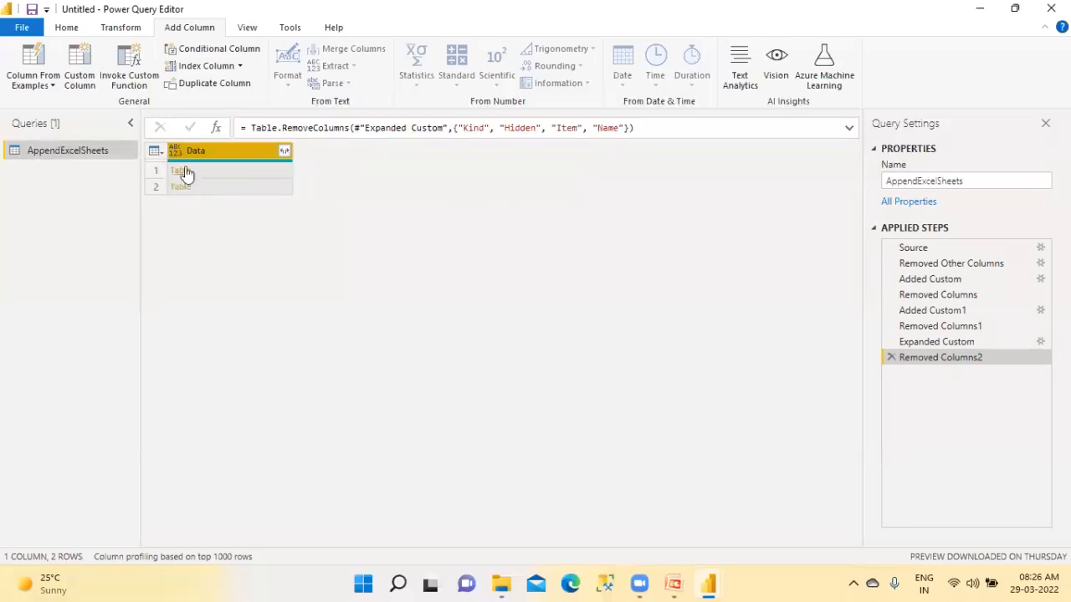
Load the complete column list of the Data column and expand all its columns without the original column name as prefix
left_click(285, 154)
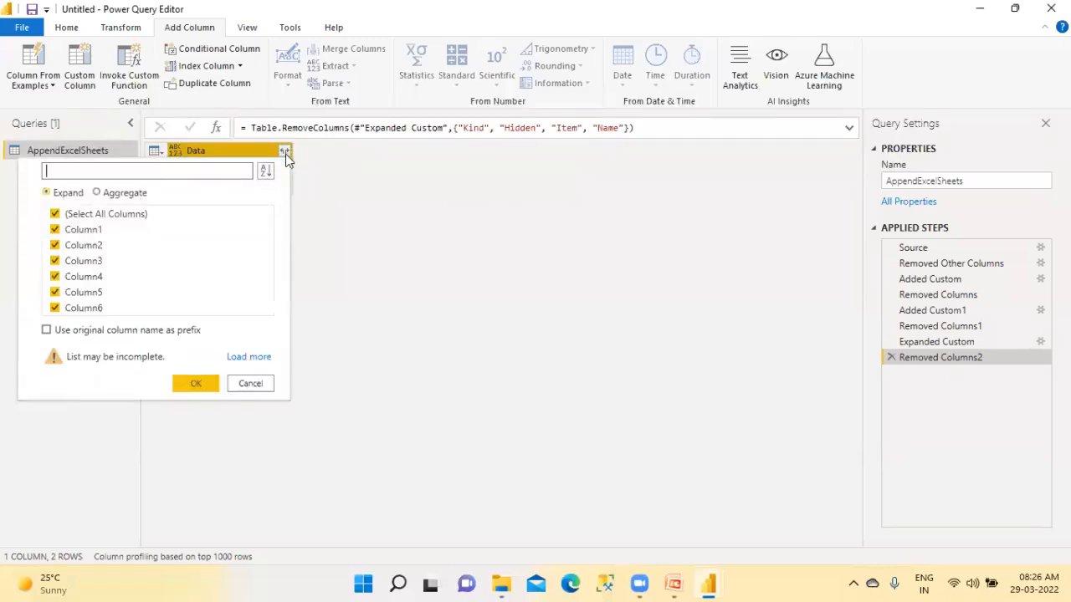
left_click(245, 358)
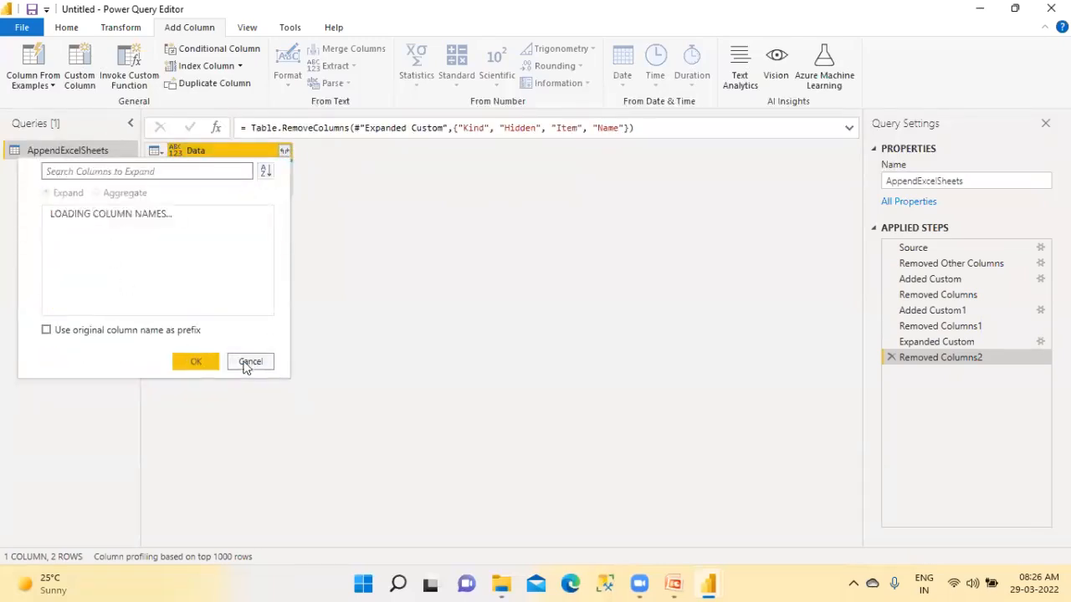
left_click(189, 359)
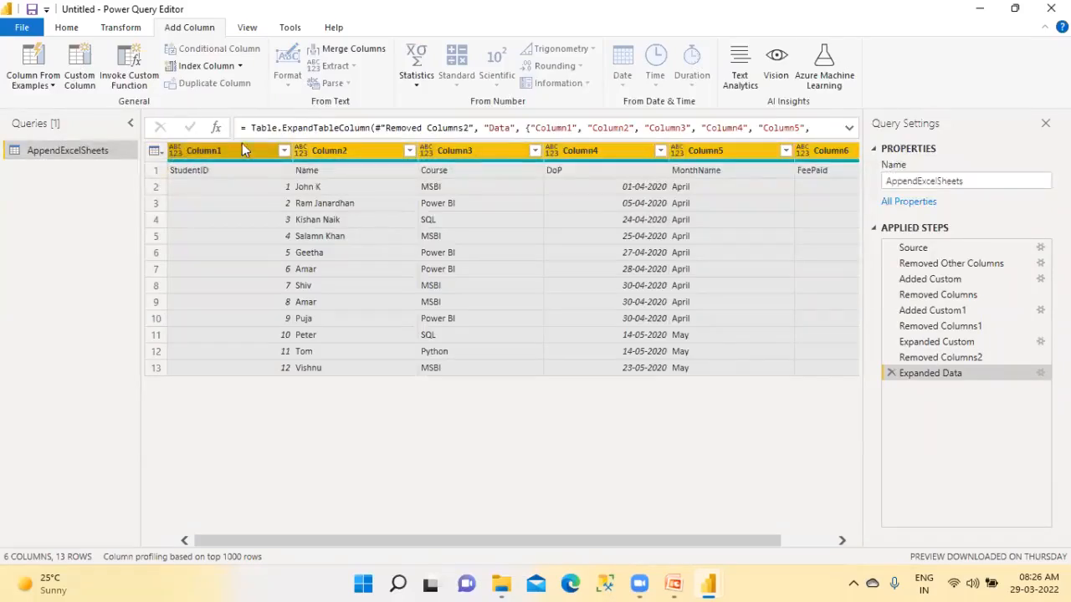
Promote the first row, which holds StudentID, Name, Course and the other titles, to column headers
left_click(69, 28)
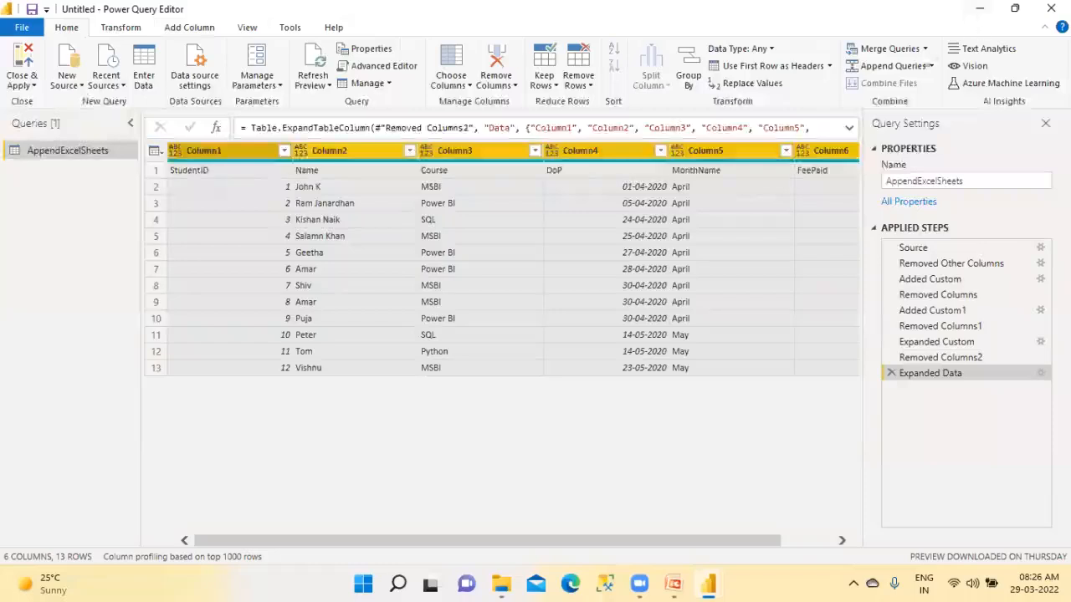
left_click(157, 170)
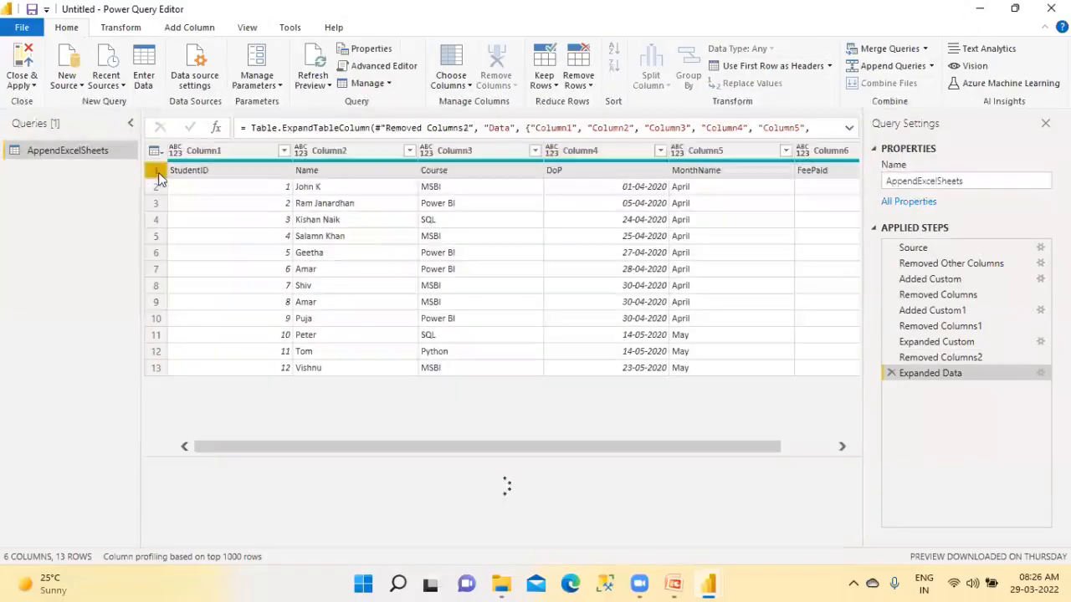
left_click(804, 67)
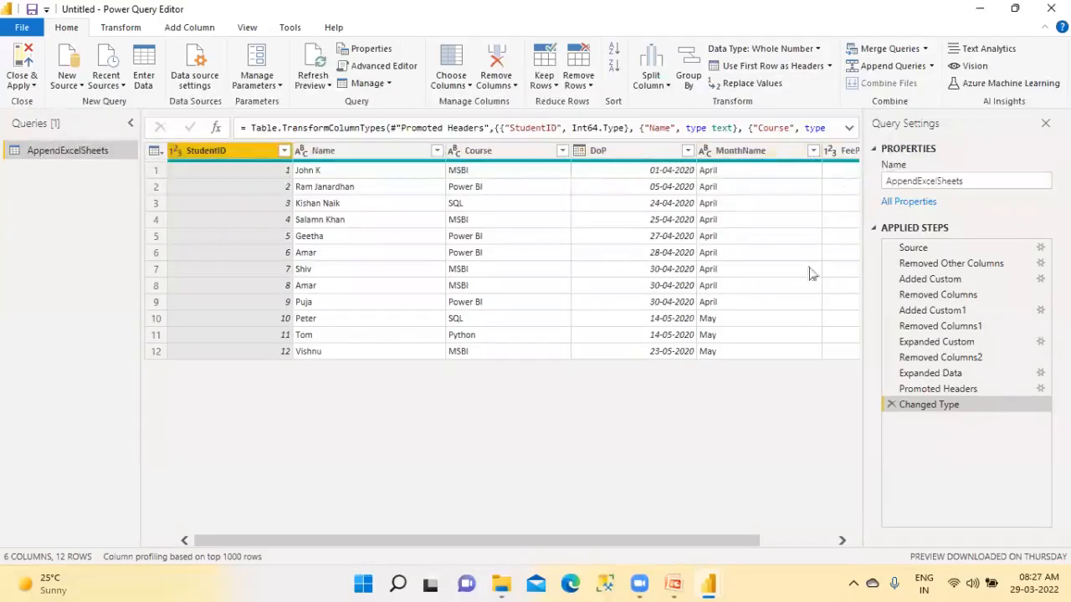
Close the query editor applying the changes, and expand the AppendExcelSheets table's field list in the report
mouse_move(715, 540)
left_mouse_down()
mouse_move(808, 541)
mouse_move(715, 541)
left_mouse_up()
left_click(22, 67)
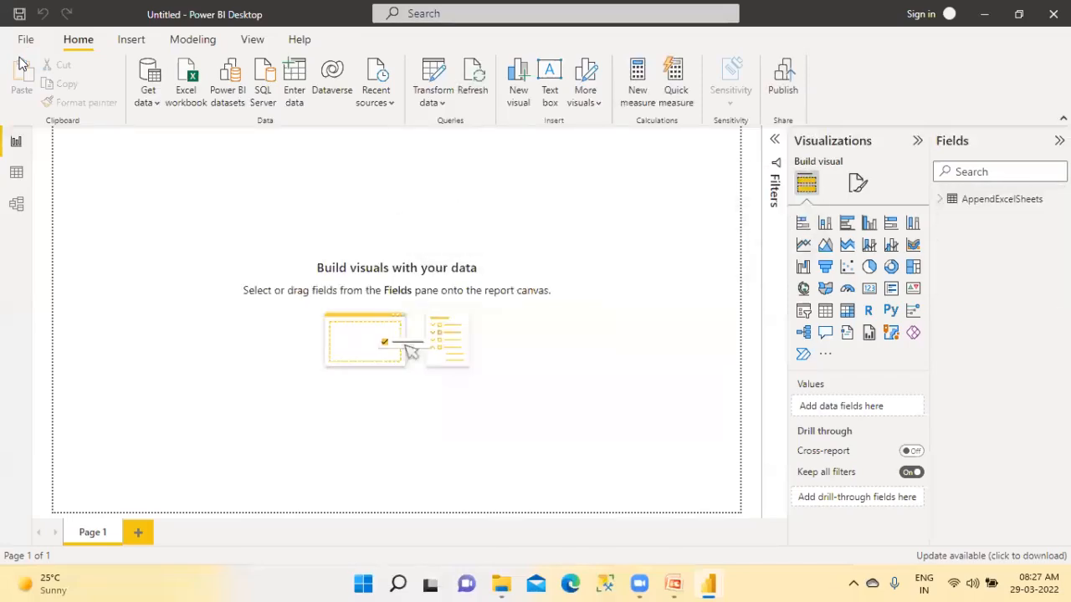
left_click(941, 201)
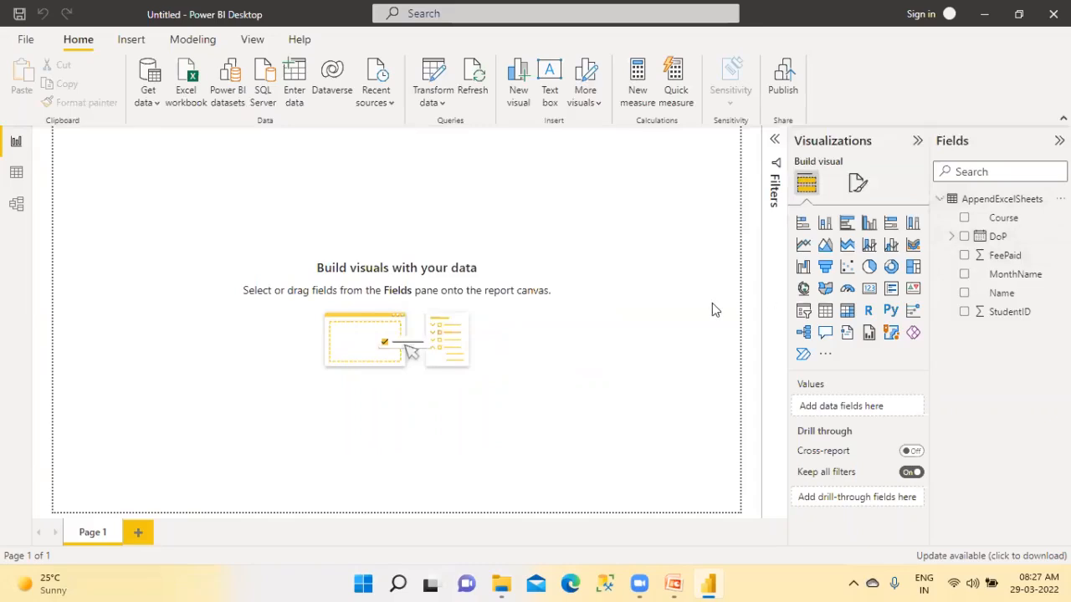
Set the report page view to Actual size
left_click(252, 39)
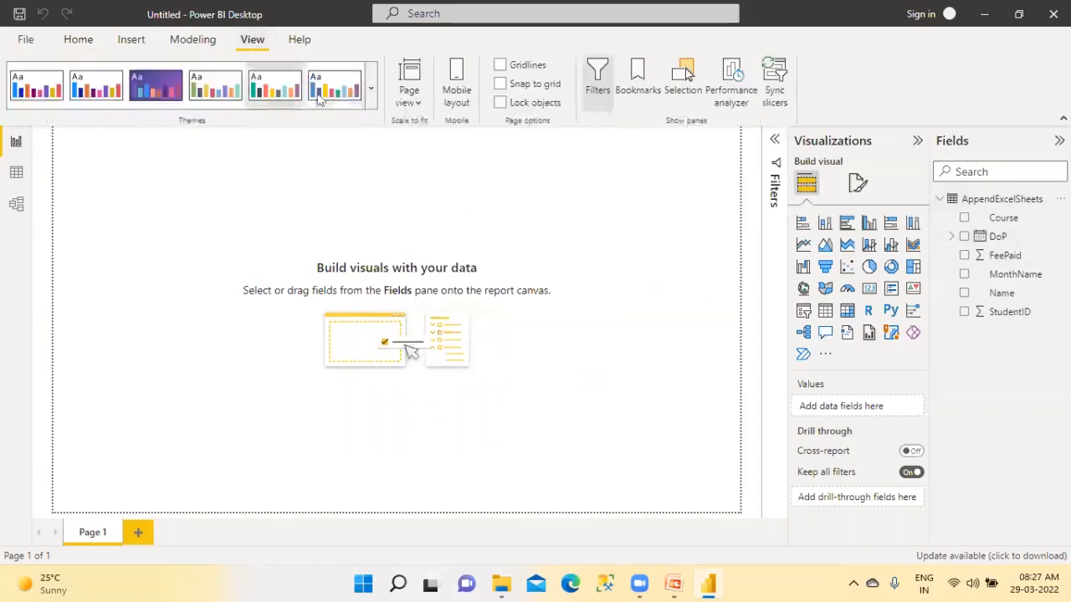
left_click(415, 102)
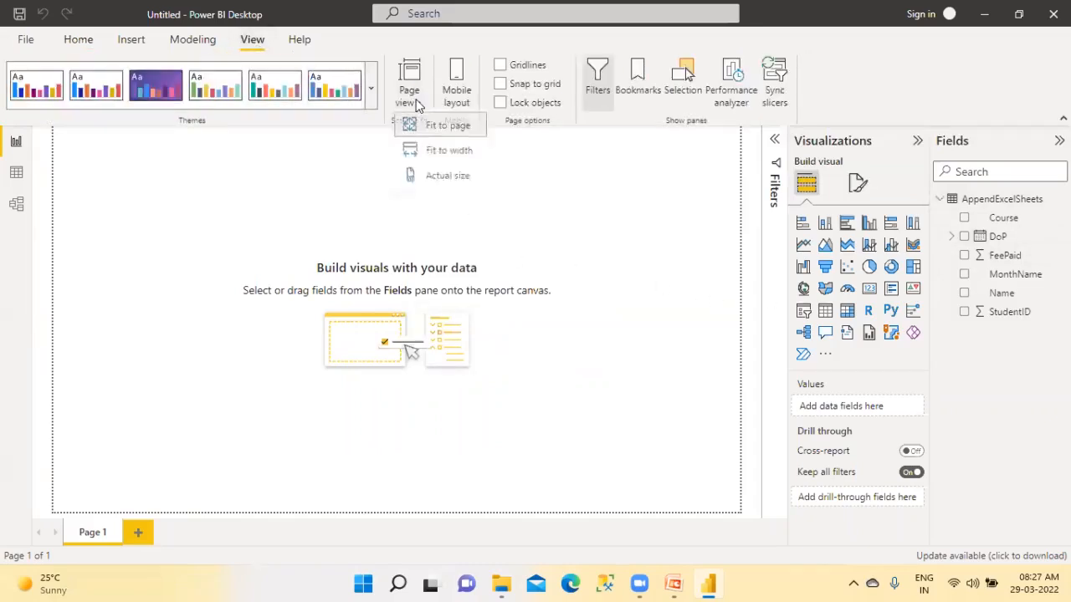
left_click(436, 177)
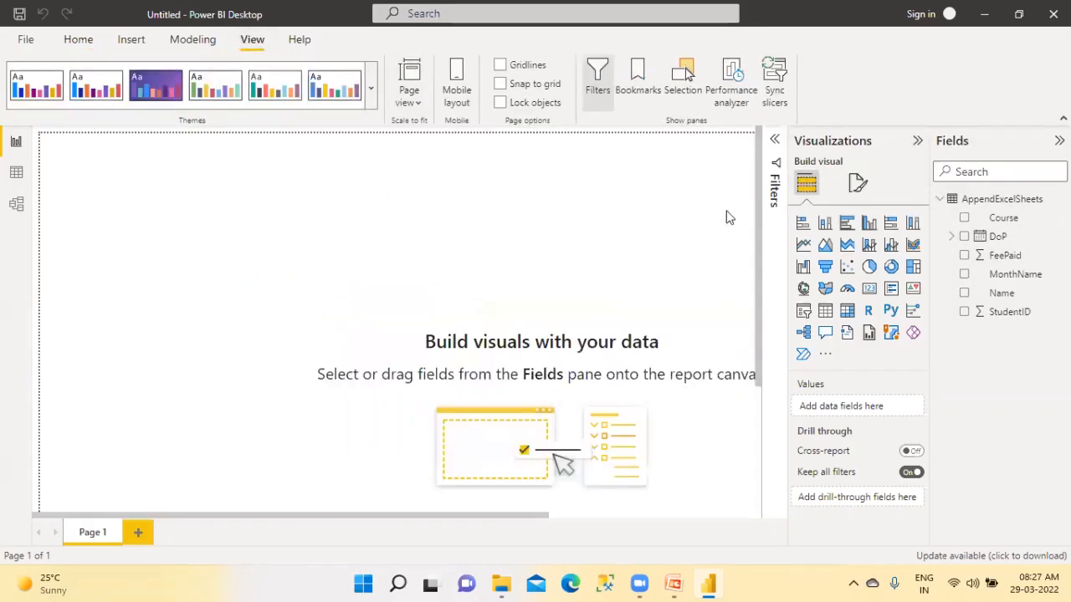
Add a card visual showing FeePaid near the page's upper left and shrink it to a compact rectangle
left_click(869, 289)
left_click(78, 39)
left_click_drag(165, 217, 234, 262)
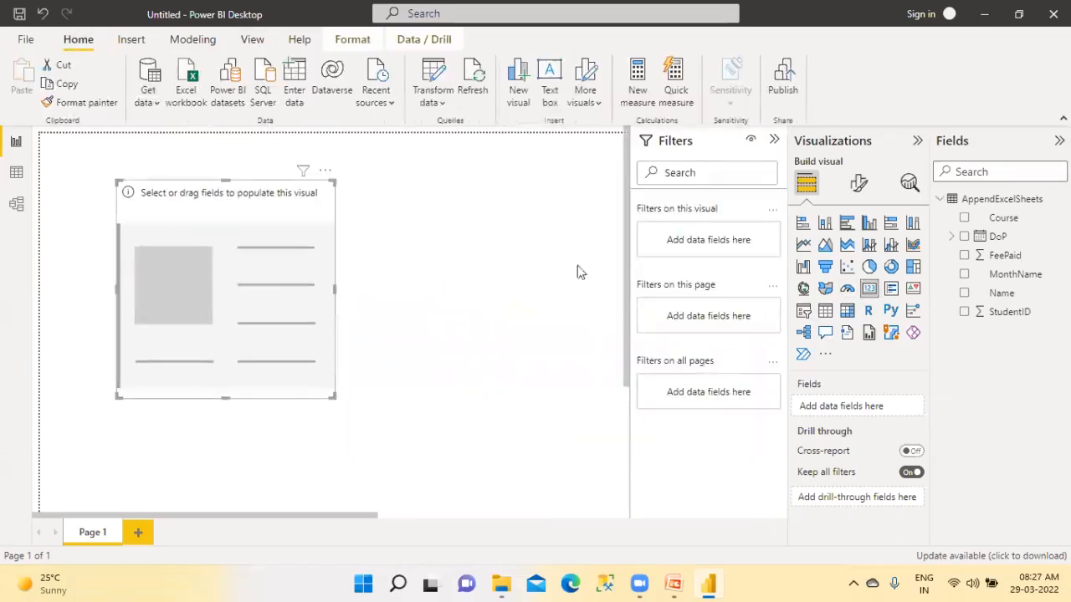
left_click_drag(1004, 255, 276, 293)
left_click_drag(333, 397, 351, 294)
Turn on the visual border and the shadow for the FeePaid card
left_click(858, 183)
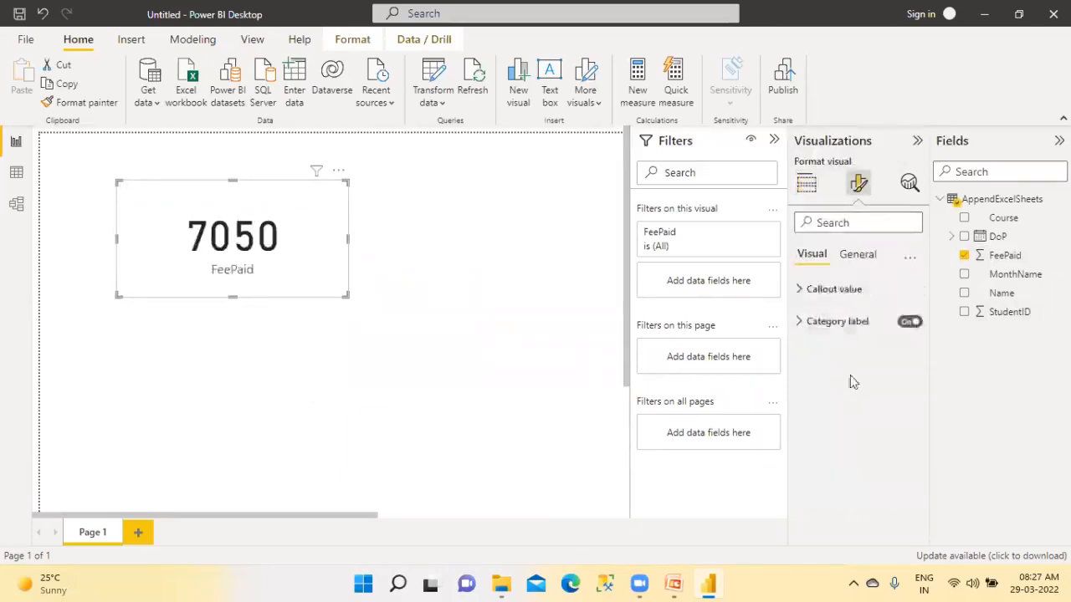
left_click(860, 256)
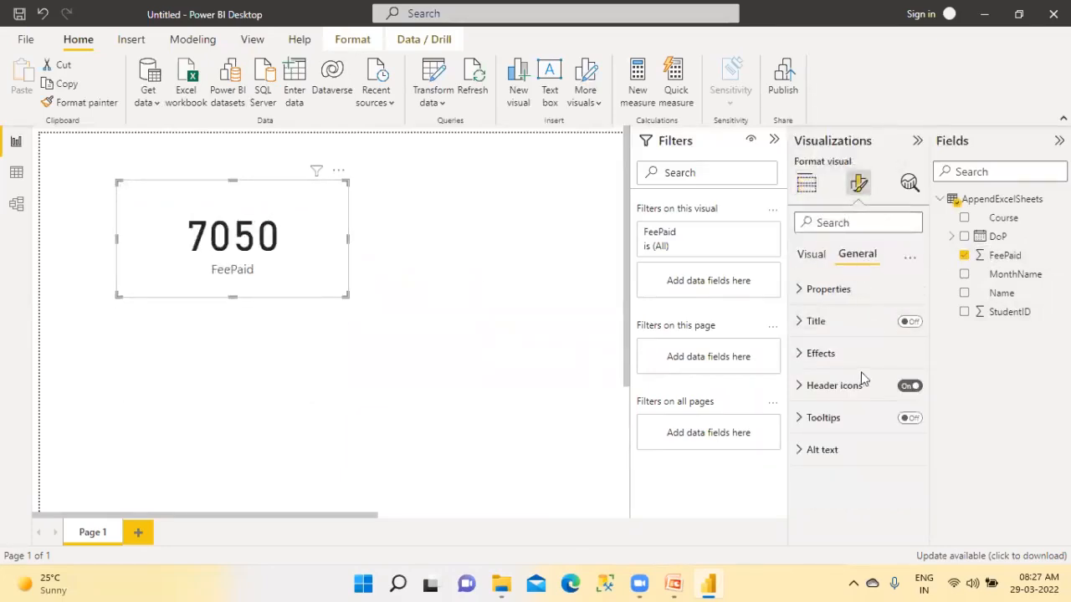
left_click(812, 360)
left_click(903, 513)
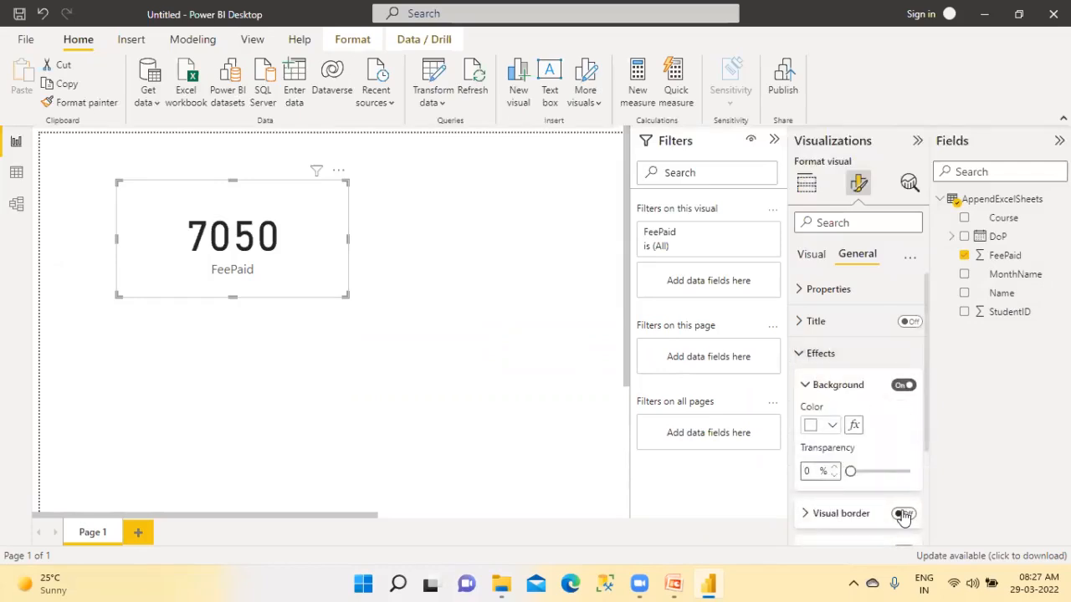
scroll(911, 493, "down", 3)
left_click(910, 430)
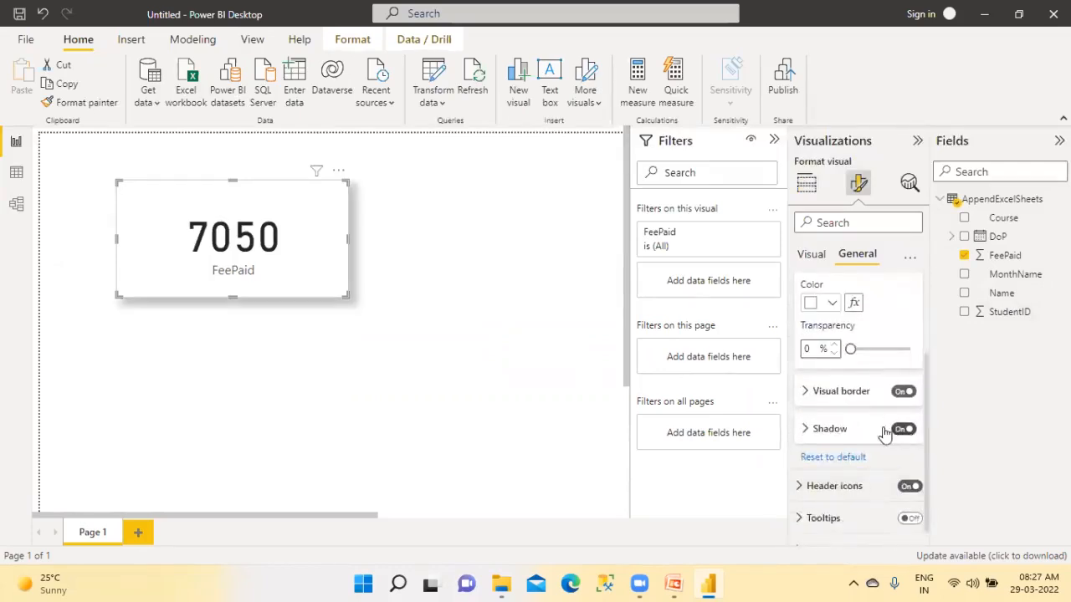
left_click(574, 306)
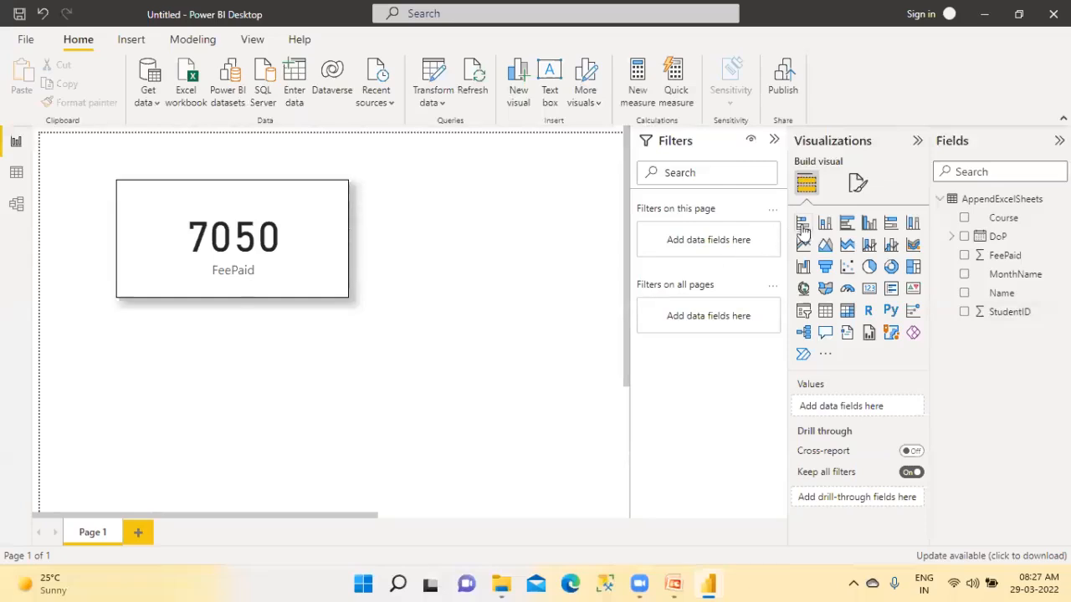
Add a stacked bar chart below the card with MonthName on the axis and FeePaid as values
left_click(802, 222)
left_click_drag(1008, 276, 330, 446)
left_click_drag(1003, 255, 306, 406)
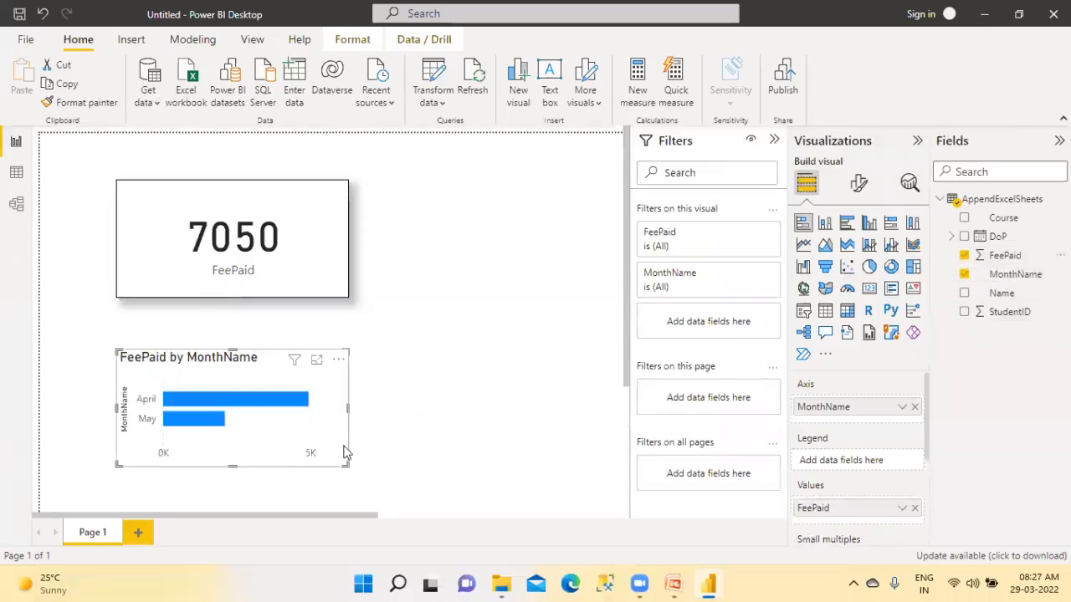
Copy the FeePaid card's border and shadow formatting to the bar chart with the format painter
left_click(282, 268)
left_click(87, 102)
left_click(265, 435)
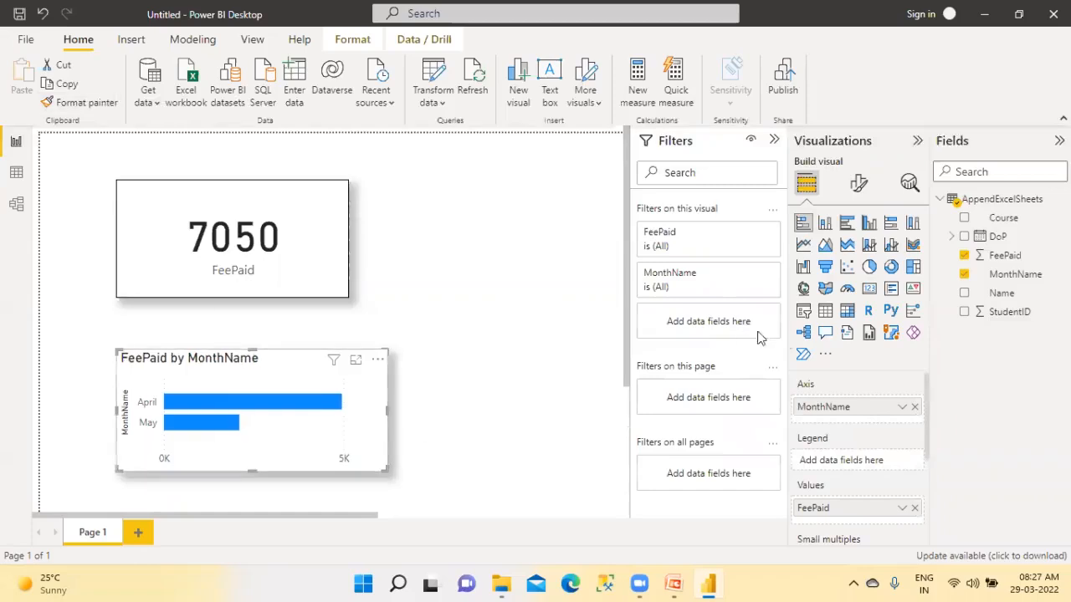
left_click(411, 354)
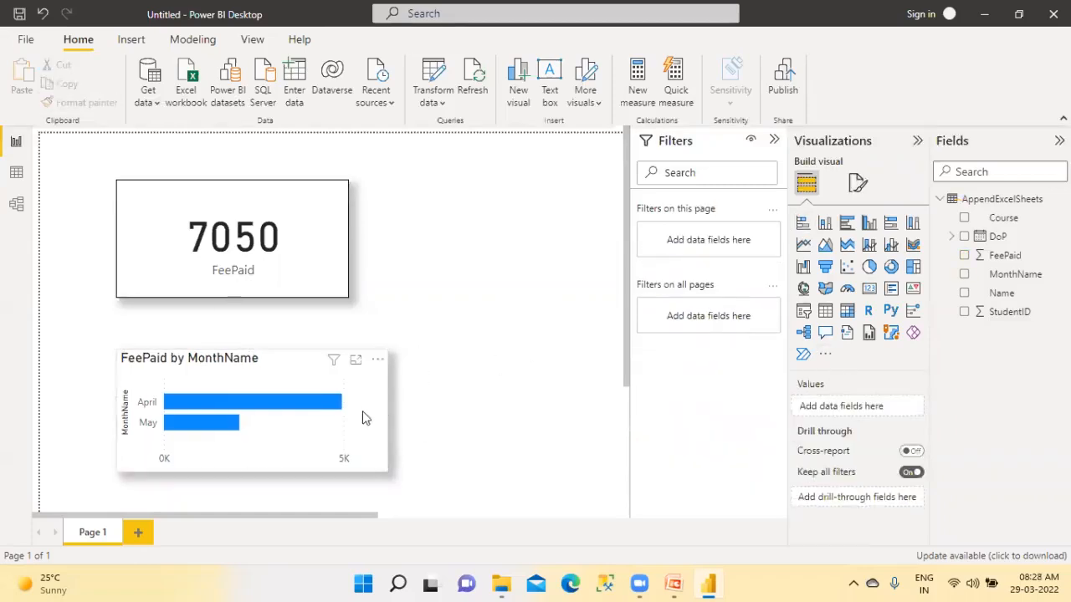
Turn on data labels for the FeePaid by MonthName bar chart
left_click(855, 184)
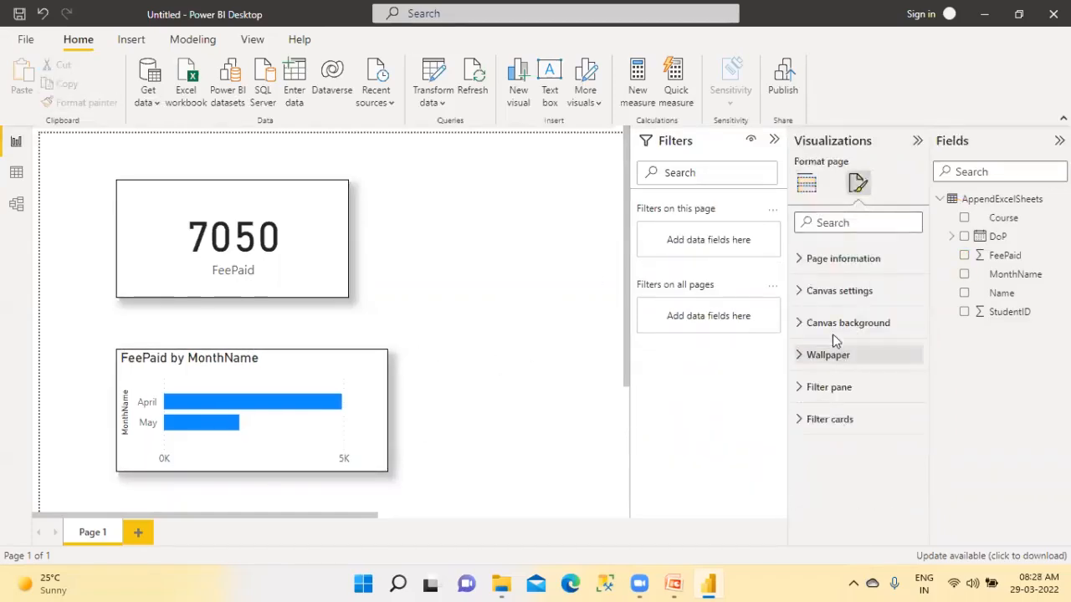
left_click(384, 470)
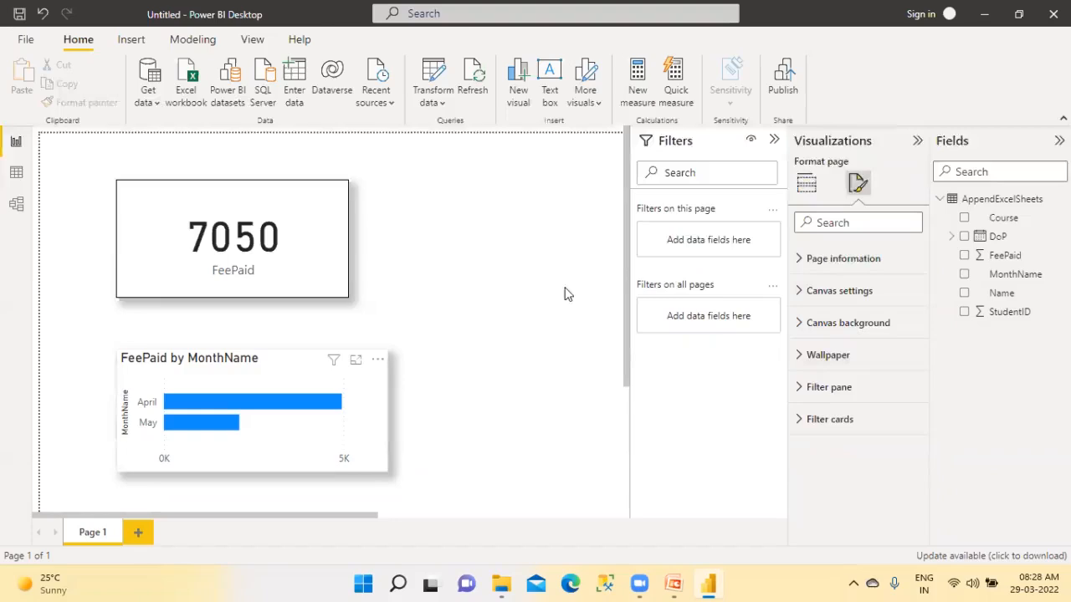
left_click(805, 184)
left_click(859, 186)
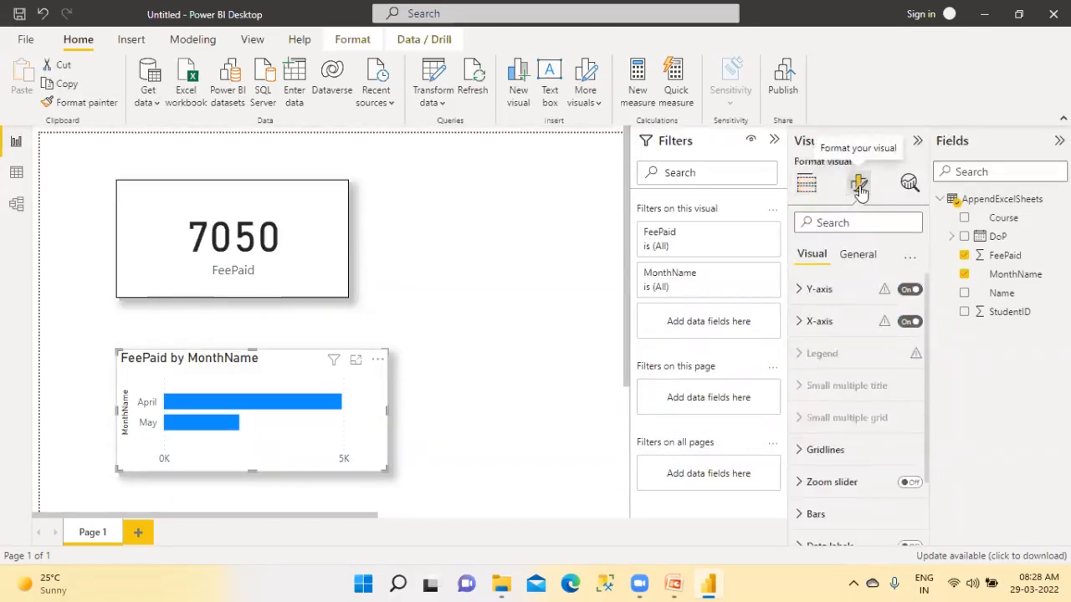
scroll(901, 526, "down", 1)
left_click(910, 506)
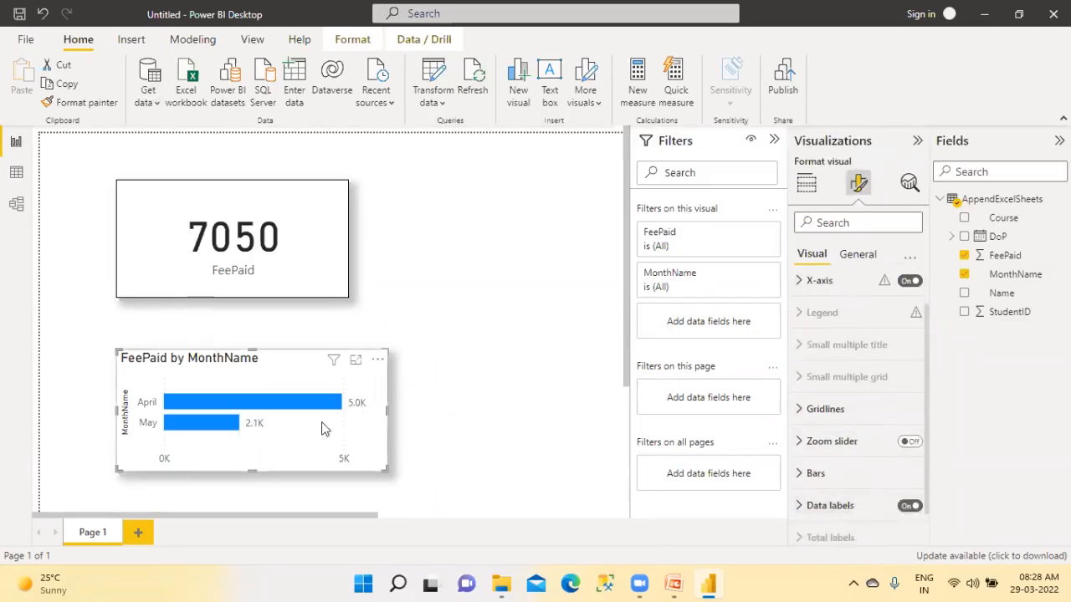
left_click(473, 271)
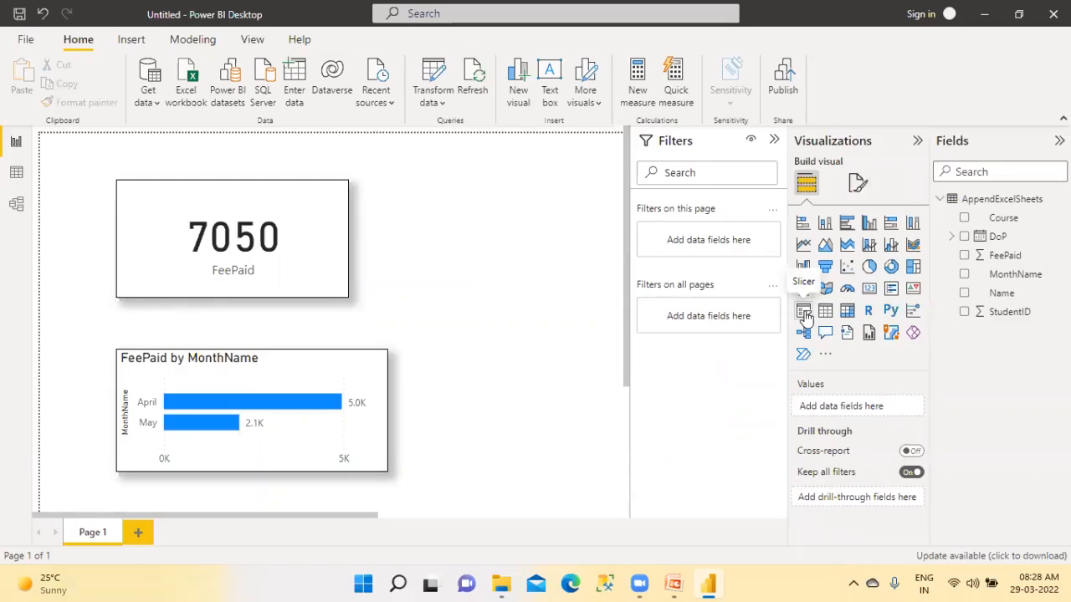
Add a MonthName slicer, place it to the right of the FeePaid card and collapse the Filters pane
left_click(803, 313)
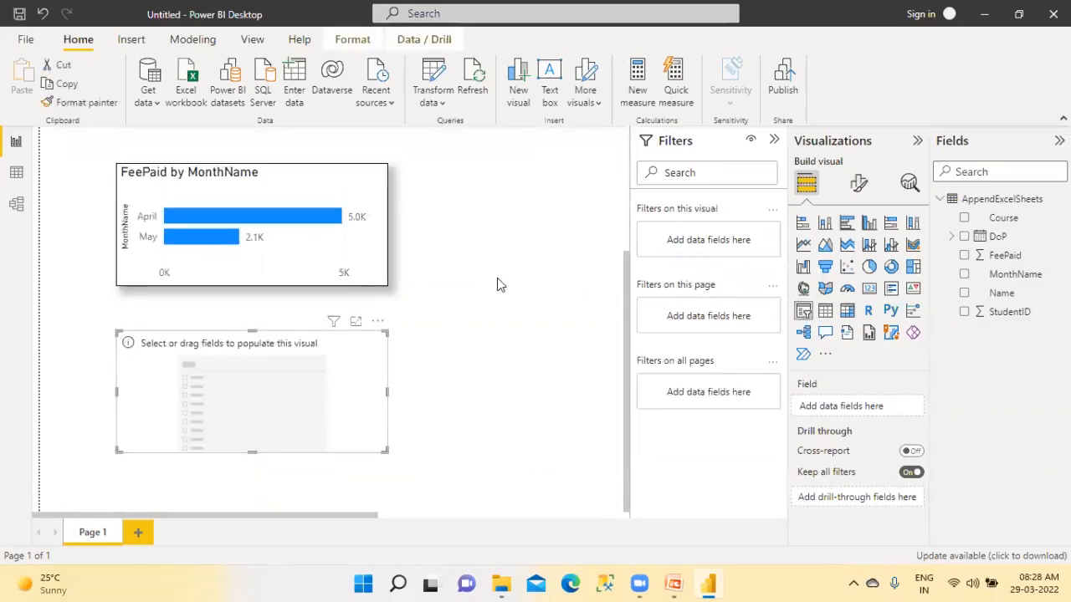
scroll(499, 281, "up", 2)
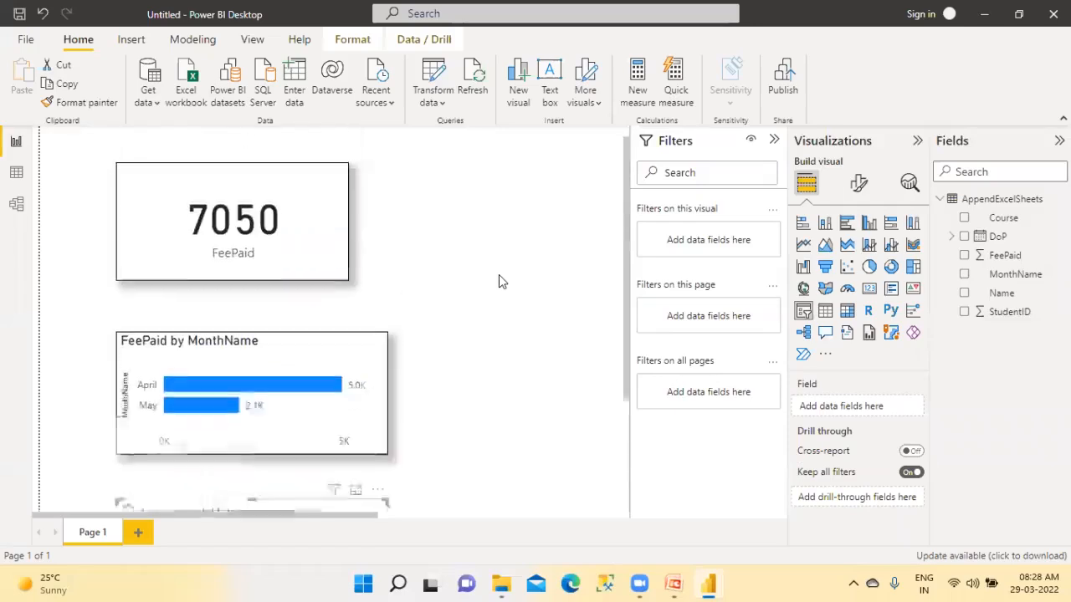
scroll(502, 323, "down", 2)
left_click_drag(358, 432, 597, 209)
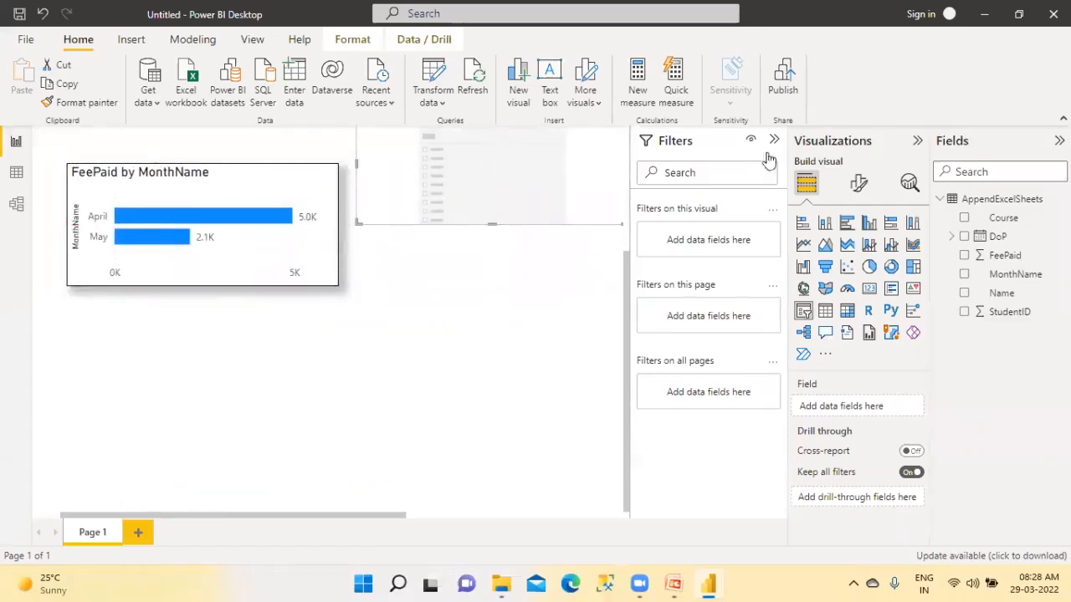
left_click(773, 140)
left_click_drag(536, 332, 586, 224)
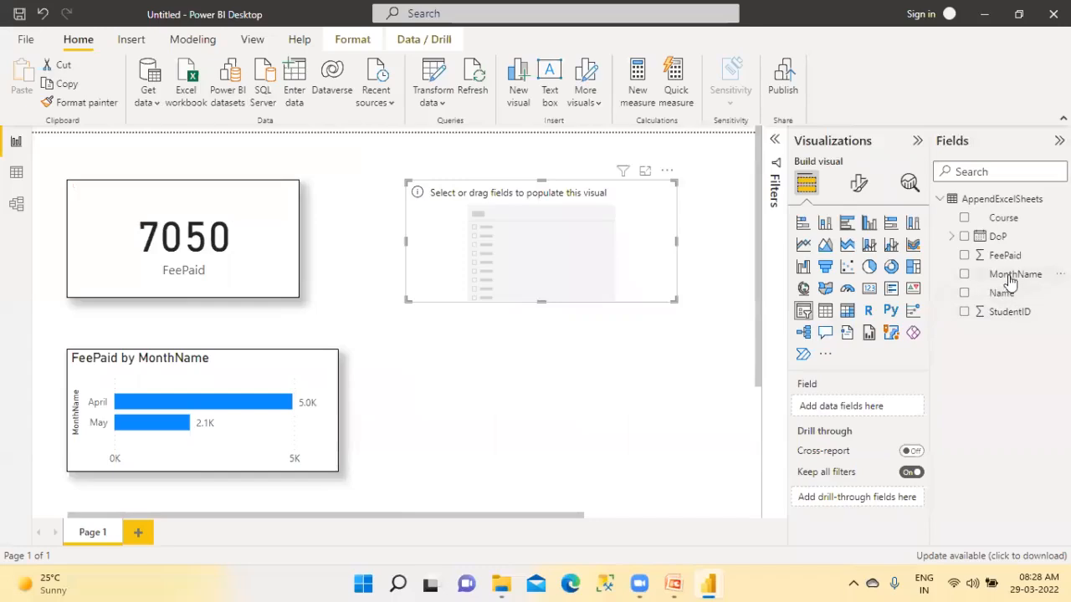
left_click_drag(1008, 275, 554, 248)
Copy the FeePaid card's border and shadow formatting to the MonthName slicer with the format painter
left_click(243, 255)
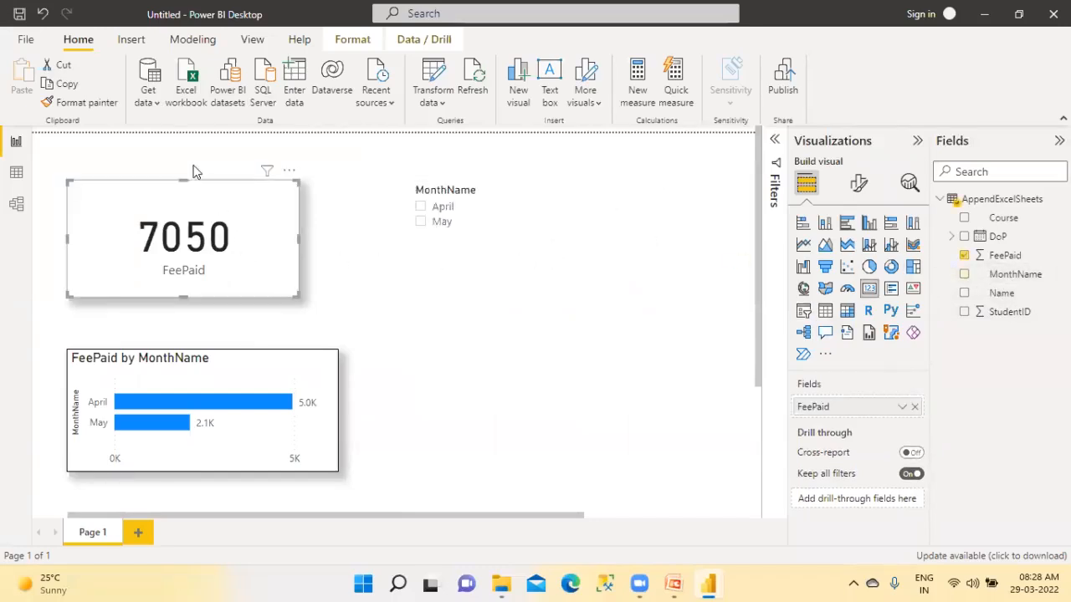
left_click(69, 102)
left_click(536, 225)
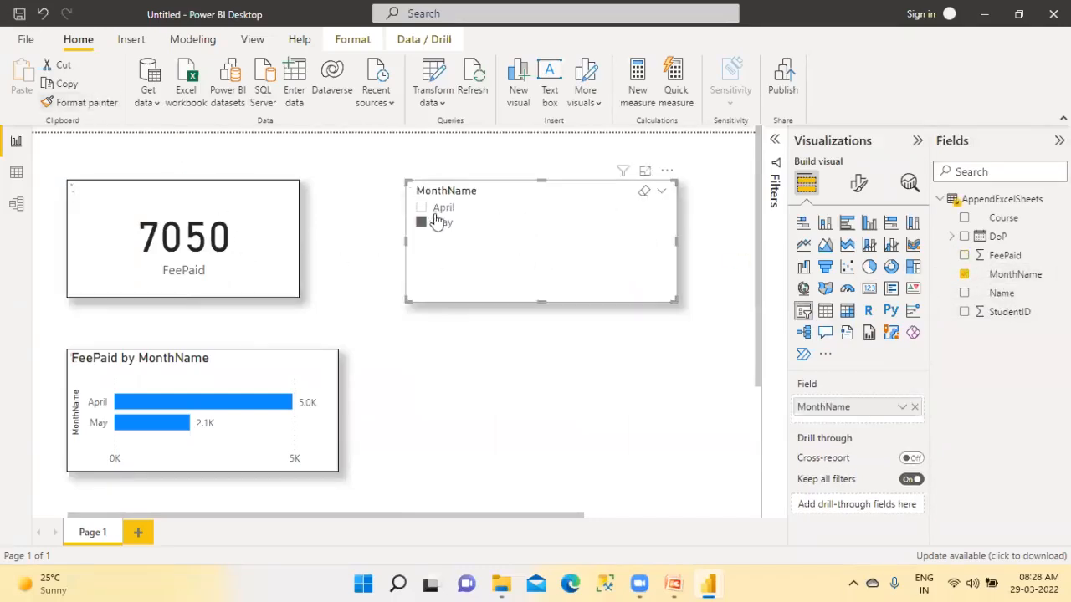
Test the slicer by filtering the visuals to April and May in turn, and clear the selection
left_click(421, 222)
left_click(420, 207)
left_click(424, 226)
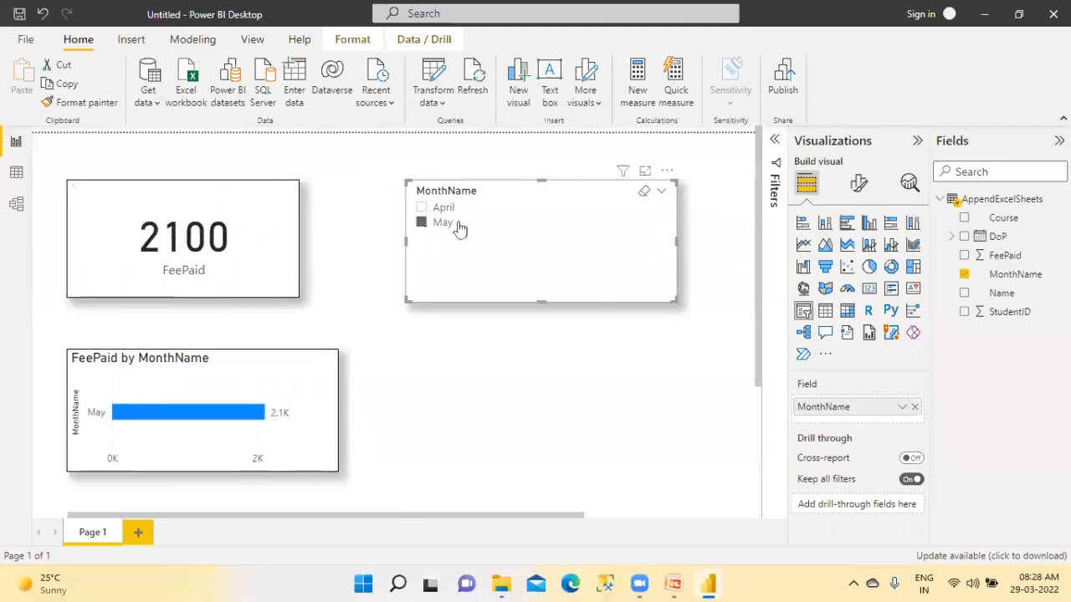
left_click(647, 196)
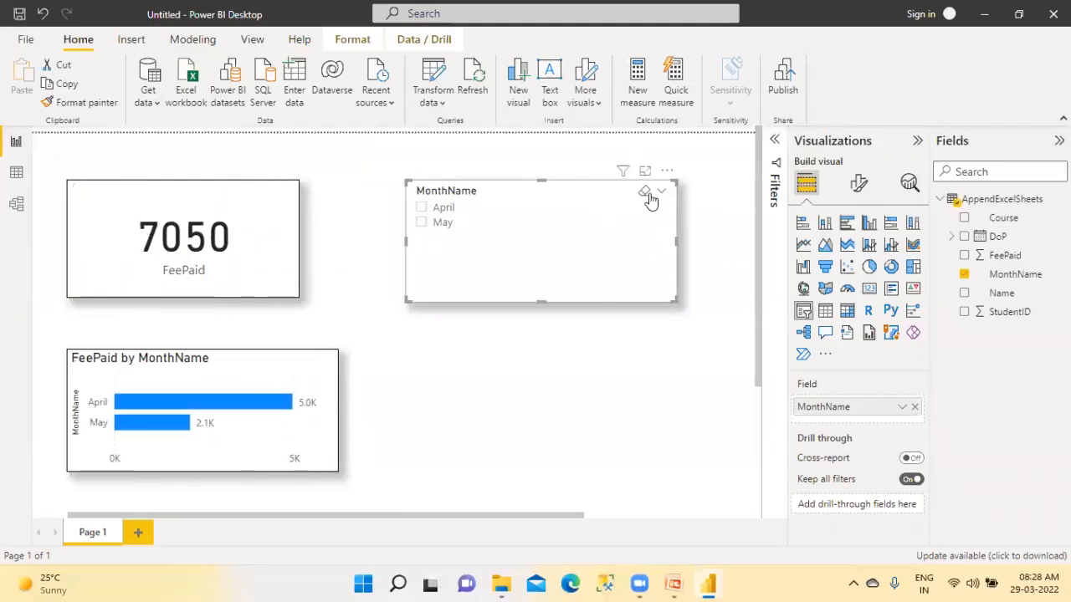
Narrow the MonthName slicer to fit its list and widen the FeePaid card to the bar chart's width
left_click_drag(676, 242, 529, 313)
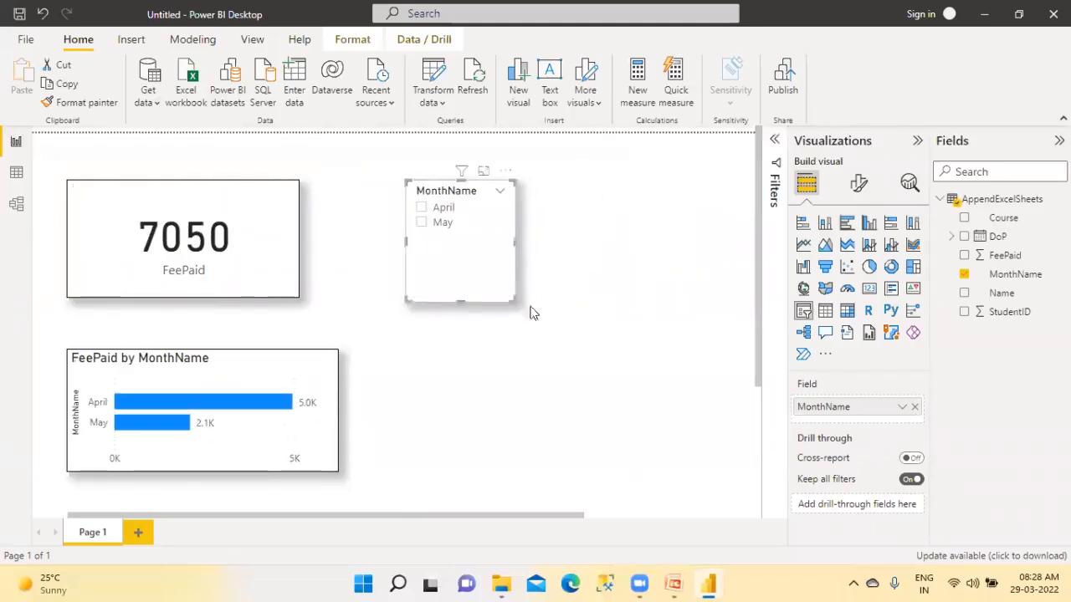
left_click(420, 354)
left_click(301, 297)
left_click_drag(293, 294, 339, 302)
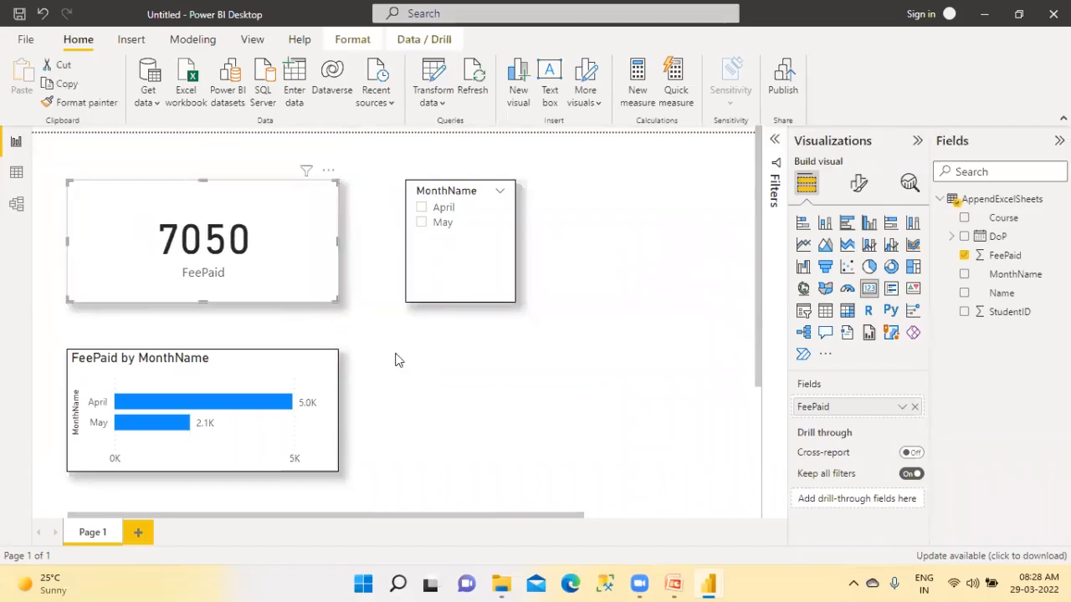
Open the Students_2020_AppendQueries workbook from the AppendExcelSheets folder in File Explorer
left_click(398, 360)
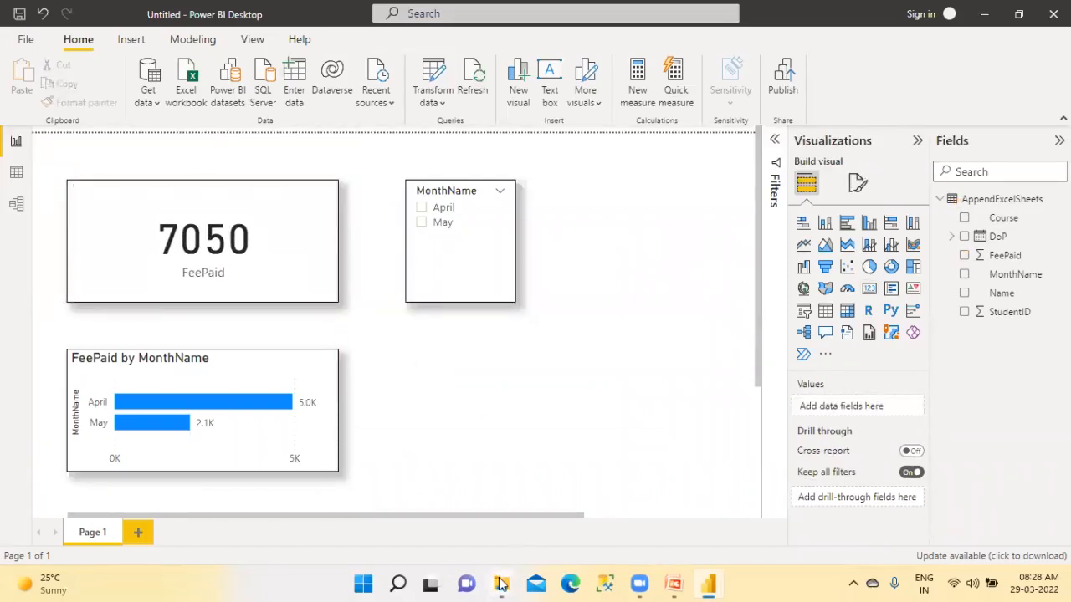
mouse_move(501, 584)
left_click(434, 522)
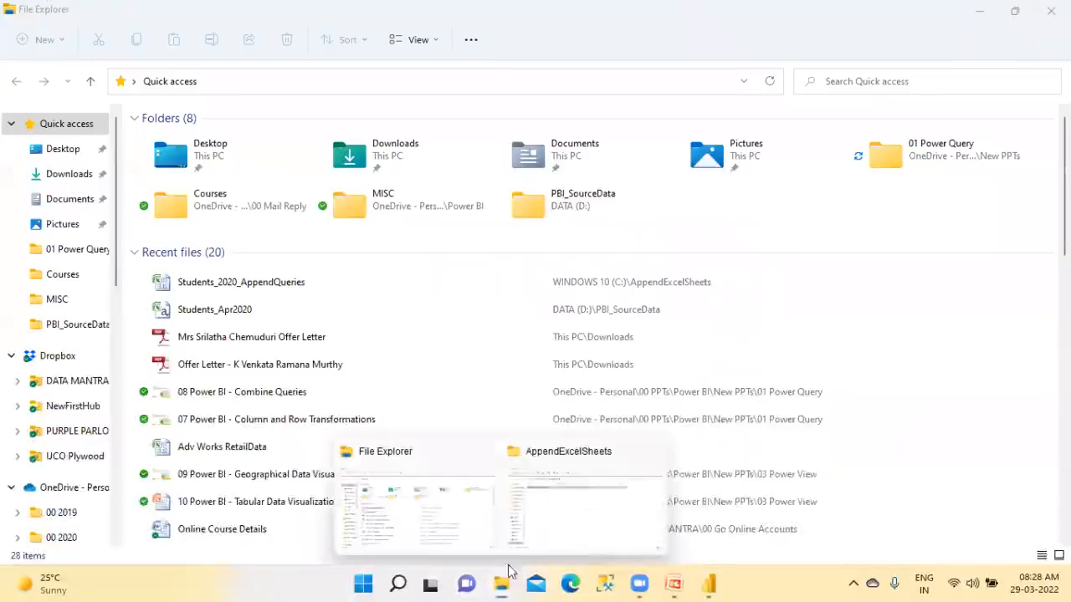
left_click(517, 486)
double_click(287, 139)
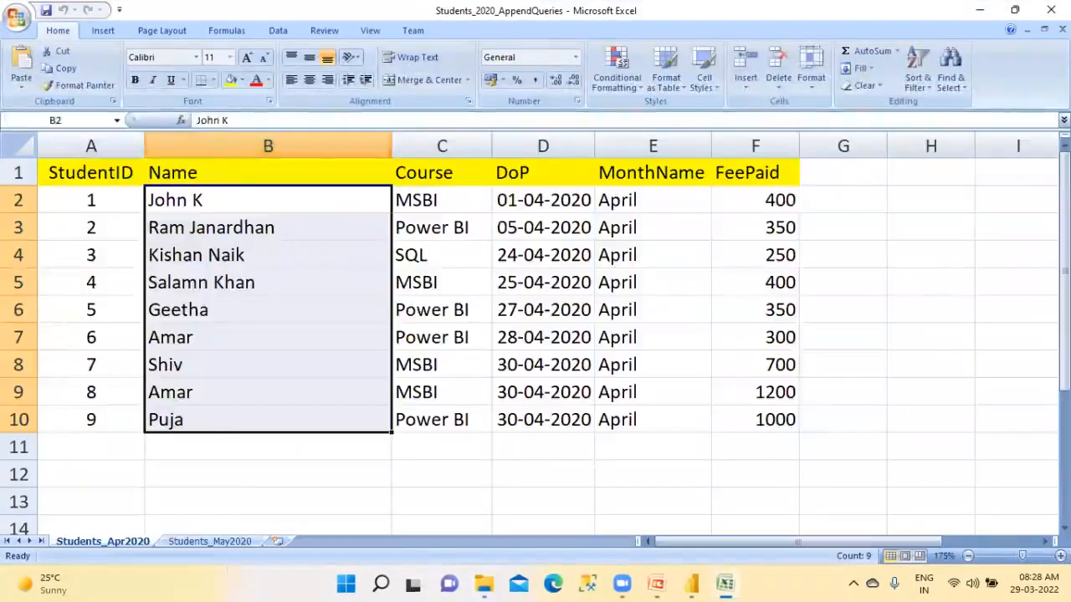
Copy the three student rows in A1:F3 of Students_May2020 into a new worksheet starting at A1
left_click(222, 542)
left_click_drag(83, 172, 529, 222)
key("ctrl+c")
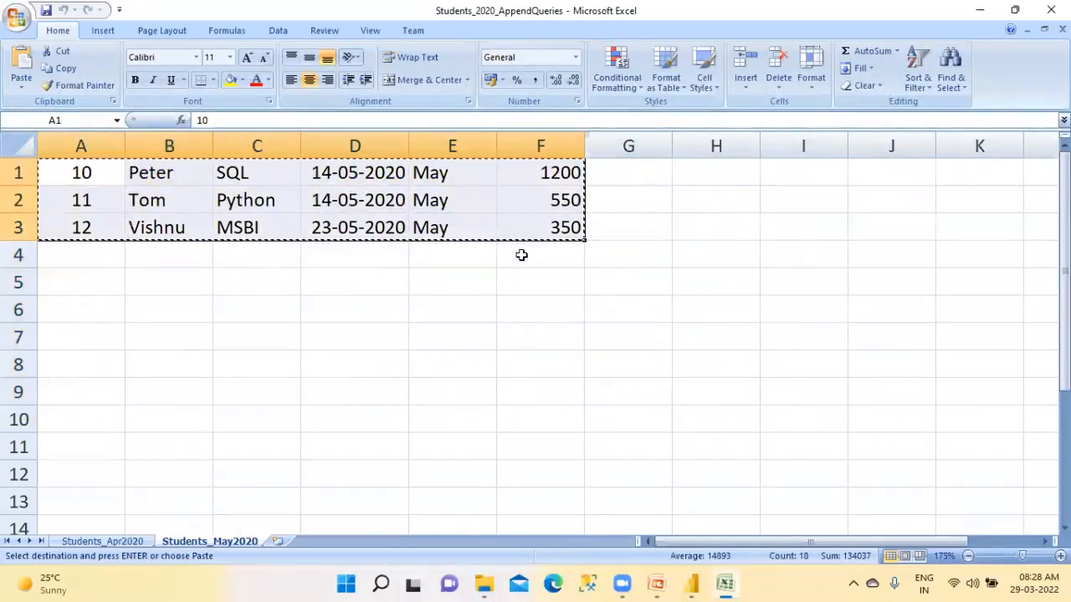
left_click(278, 541)
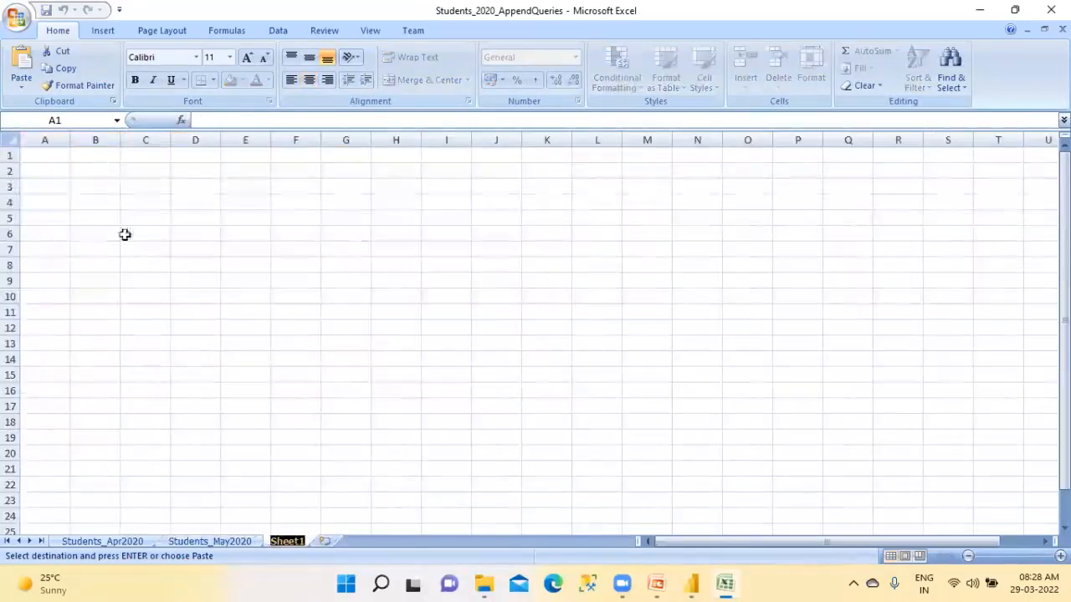
key("ctrl+v")
left_click(120, 262)
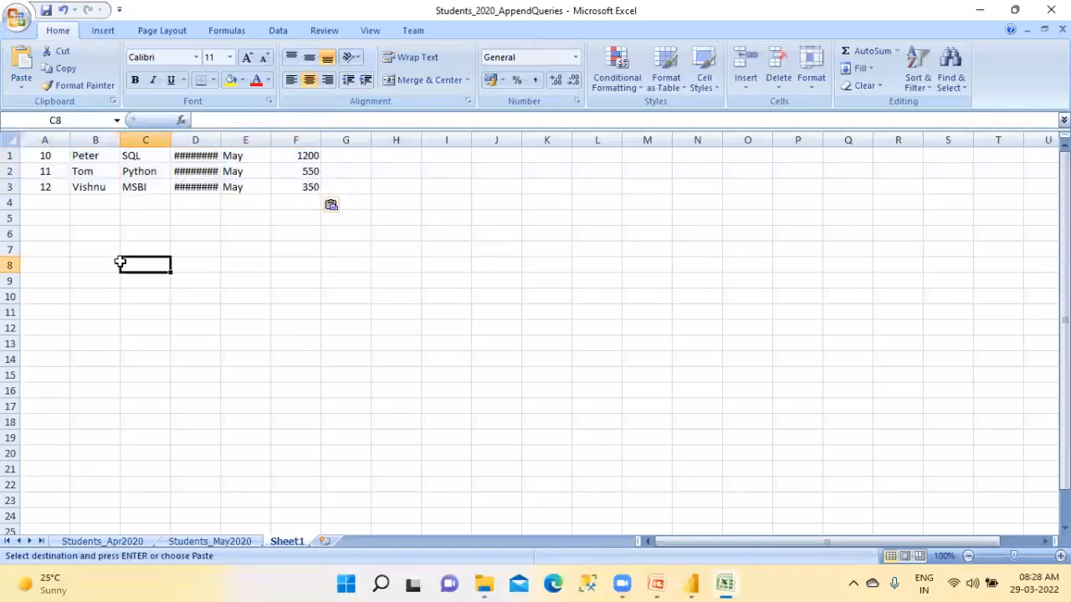
Set the student IDs in A1:A3 of the new sheet to 21, 22 and 23
left_click(56, 159)
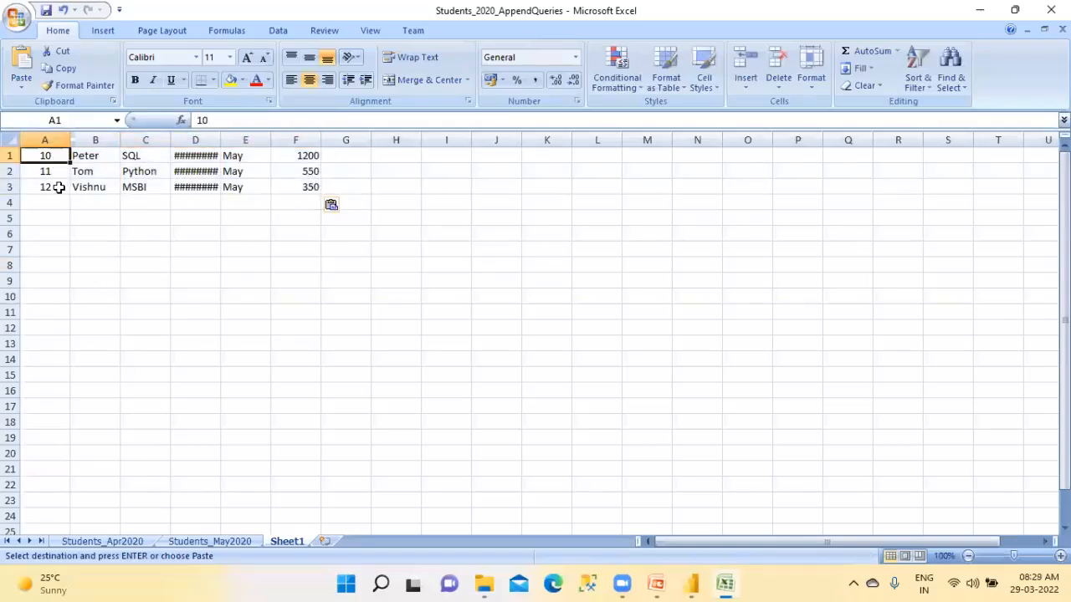
type("21")
left_click(51, 170)
type("21")
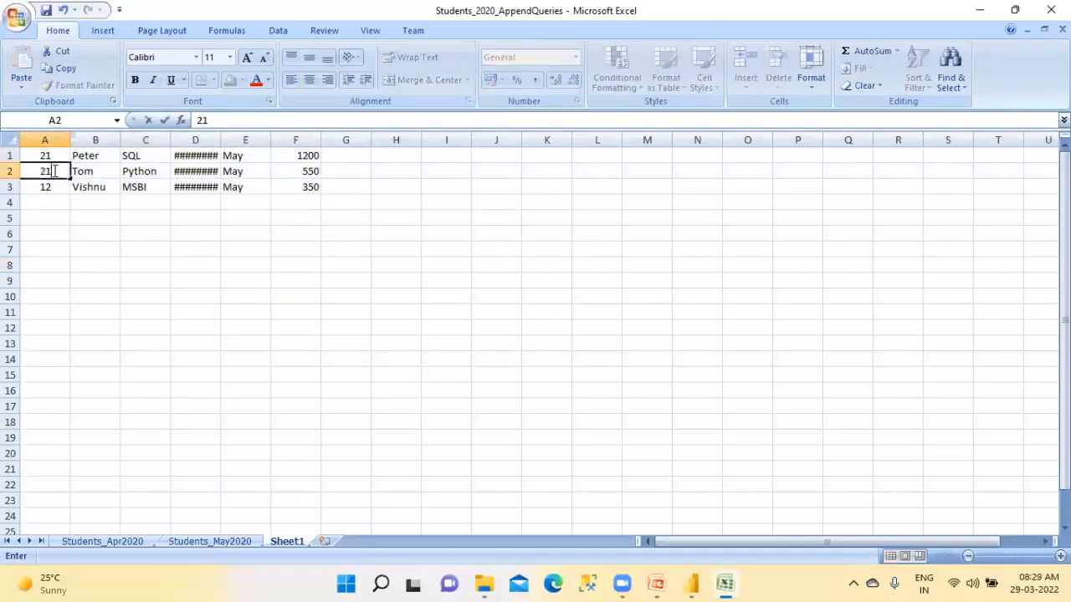
left_click(54, 187)
type("23")
Widen column B of the new sheet to make room for longer student names
double_click(123, 140)
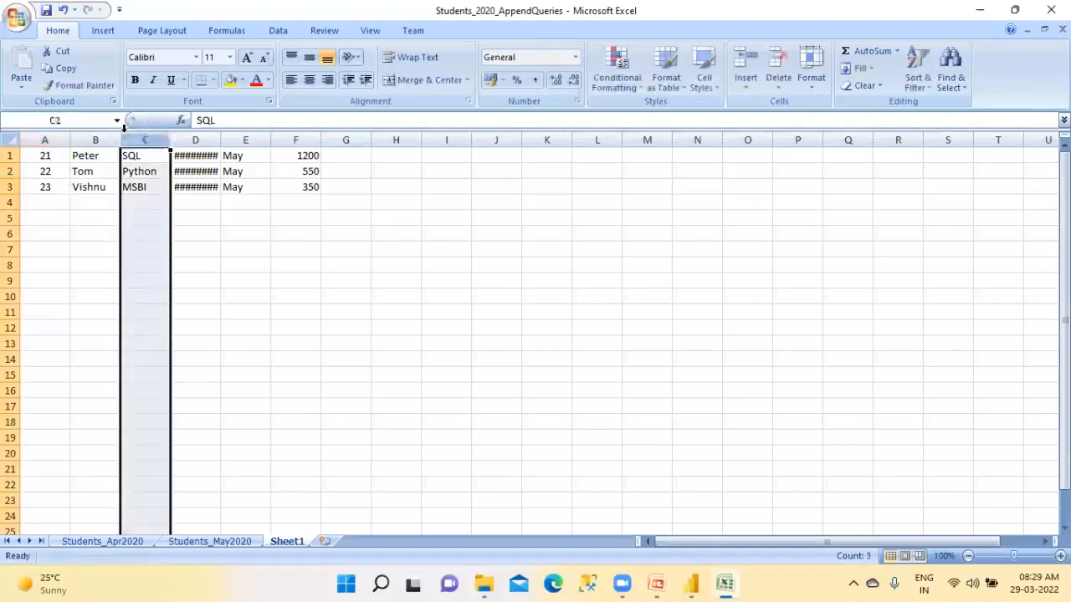
left_click(96, 165)
left_click_drag(107, 140, 186, 143)
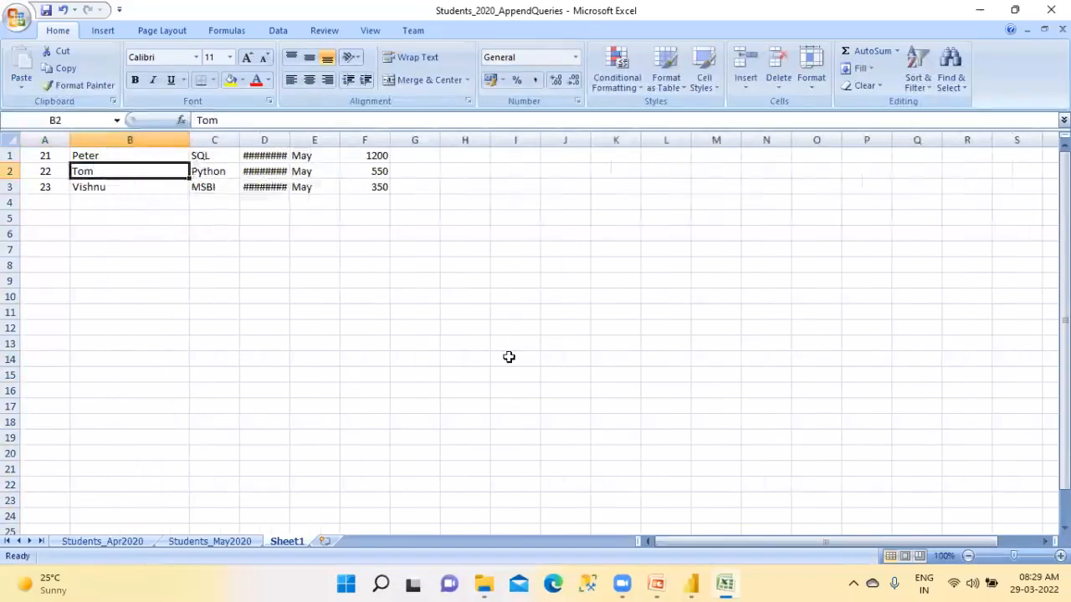
mouse_move(622, 583)
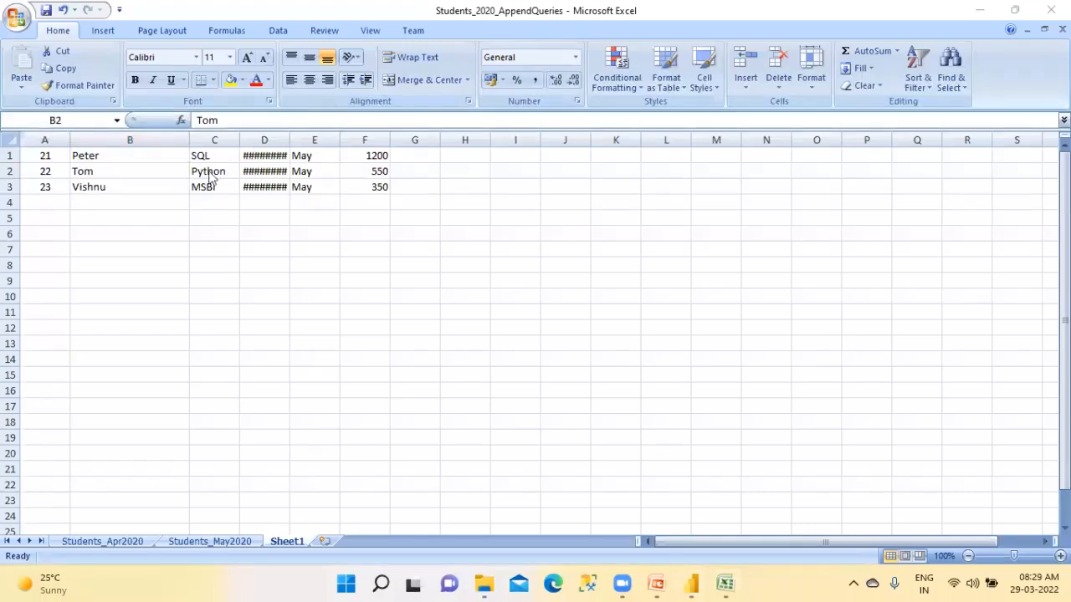
Enter a new student's full name in B1 and set that row's course to PBI
left_click(104, 157)
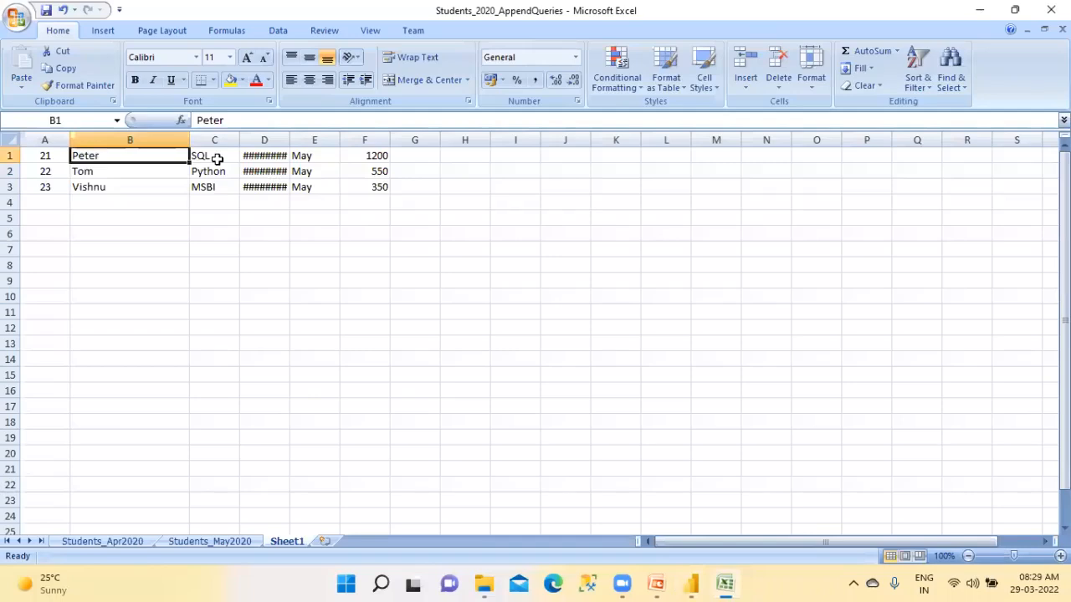
type("Akki Hema")
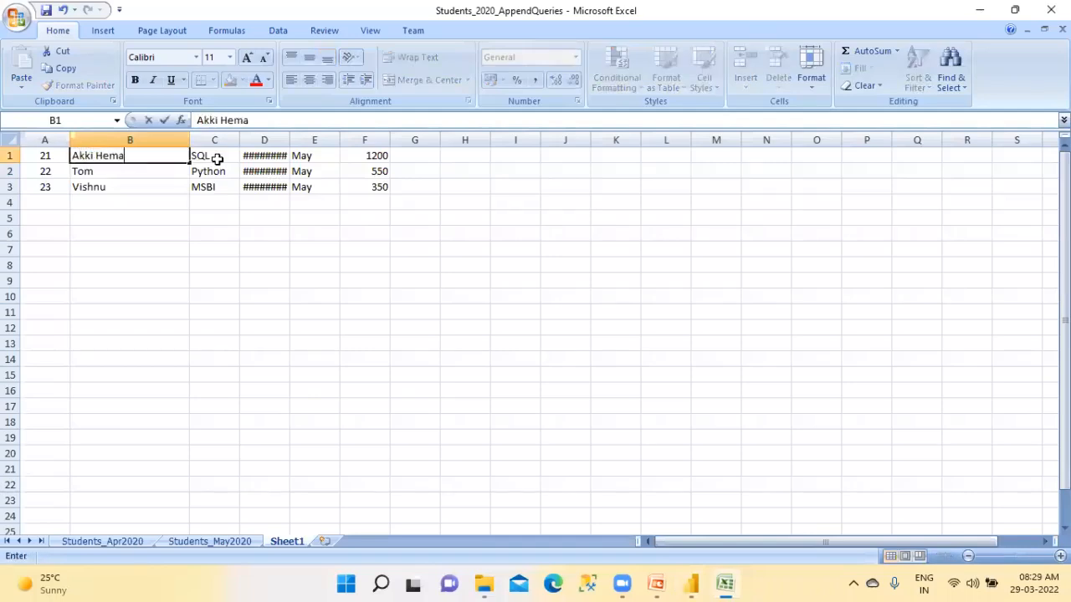
type("nth")
left_click(217, 159)
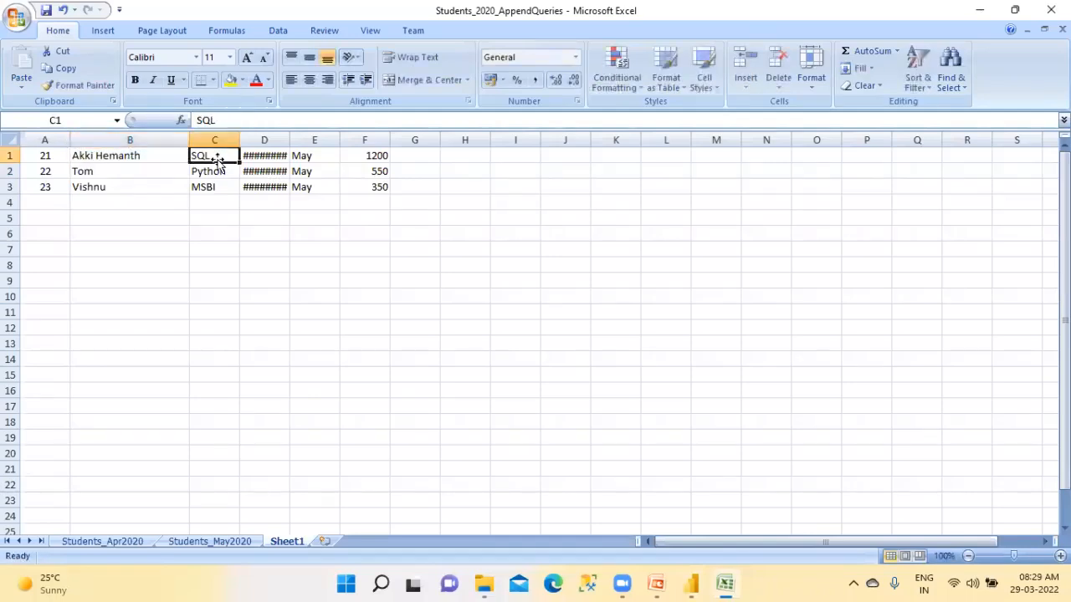
type("PBI")
key("Tab")
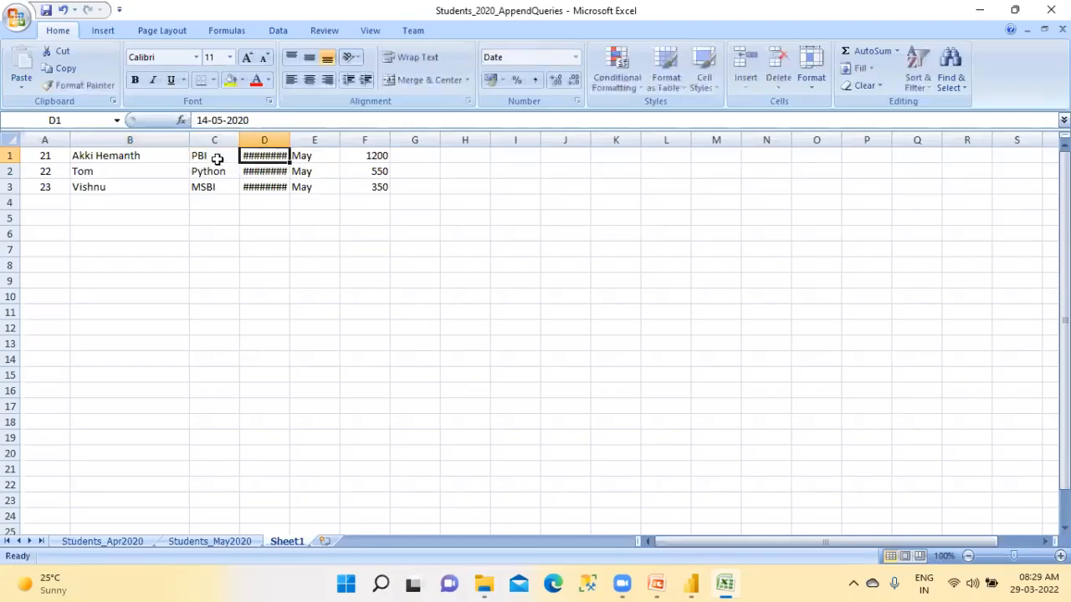
Fit column D to its dates and change the date in D1 to 14-06-2020
double_click(290, 139)
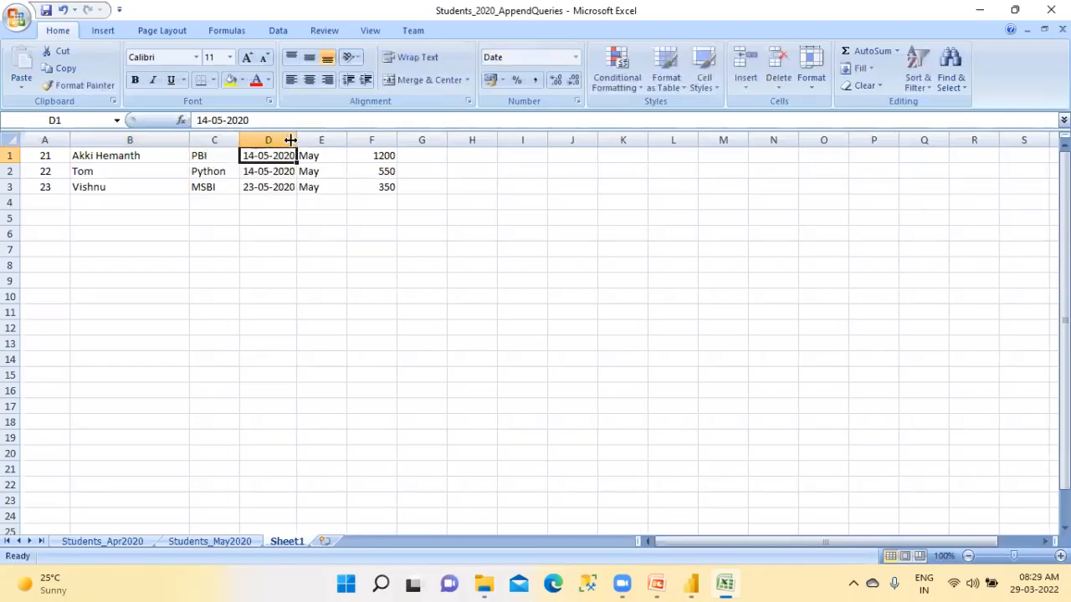
left_click(221, 119)
key("Delete")
type("6")
key("Tab")
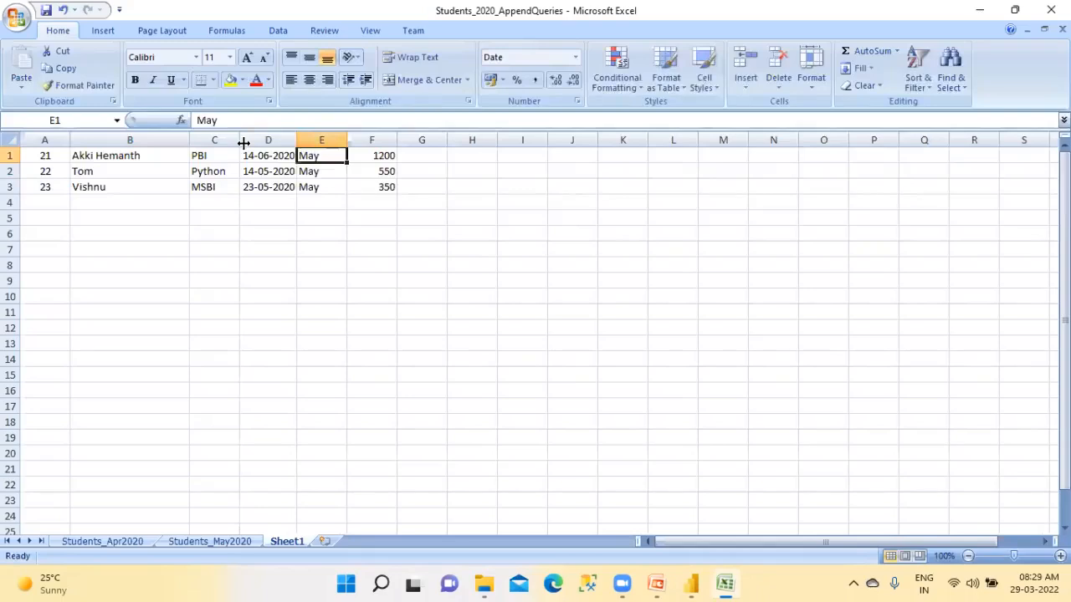
Set the first row's month to June and its fee to 1000
type("June")
key("Tab")
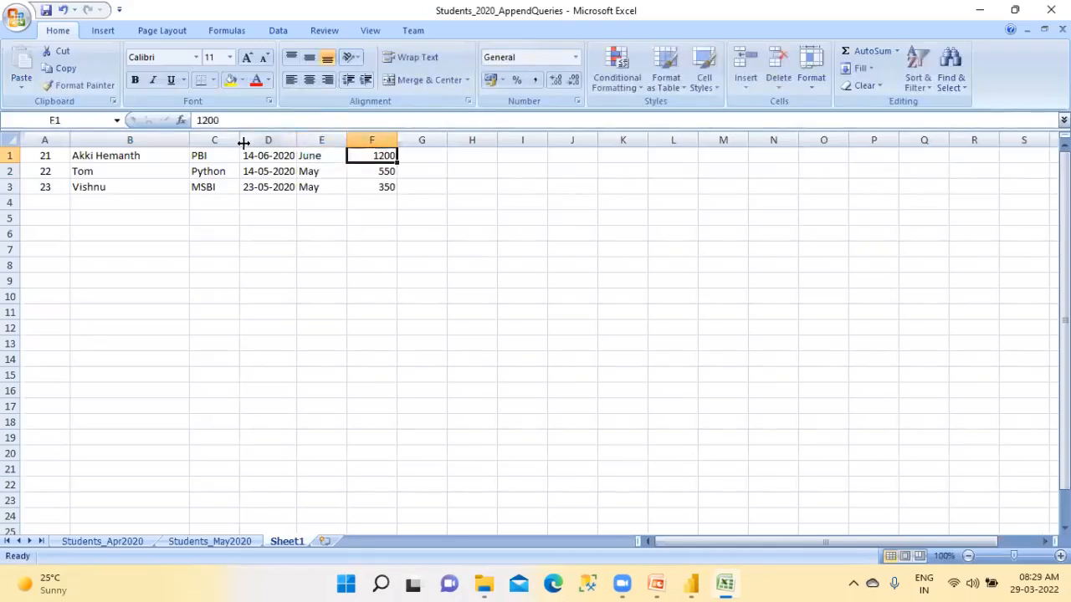
type("1")
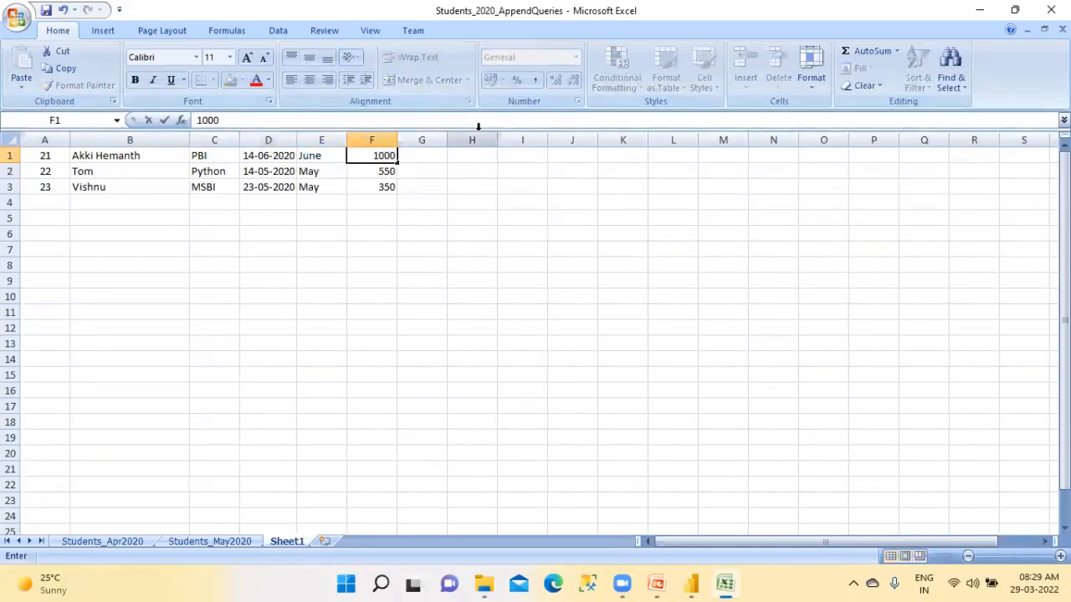
Enter a new student name in B2, with Java as the course and 14-06-2020 as the date
key("alt+Tab")
left_click(117, 174)
left_click(117, 174)
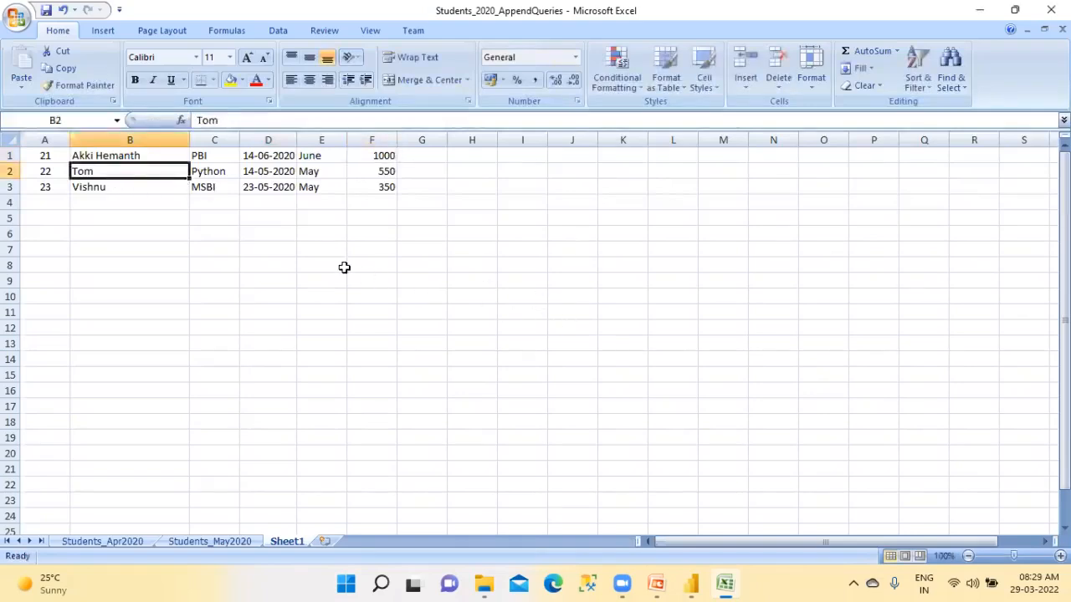
type("Ap")
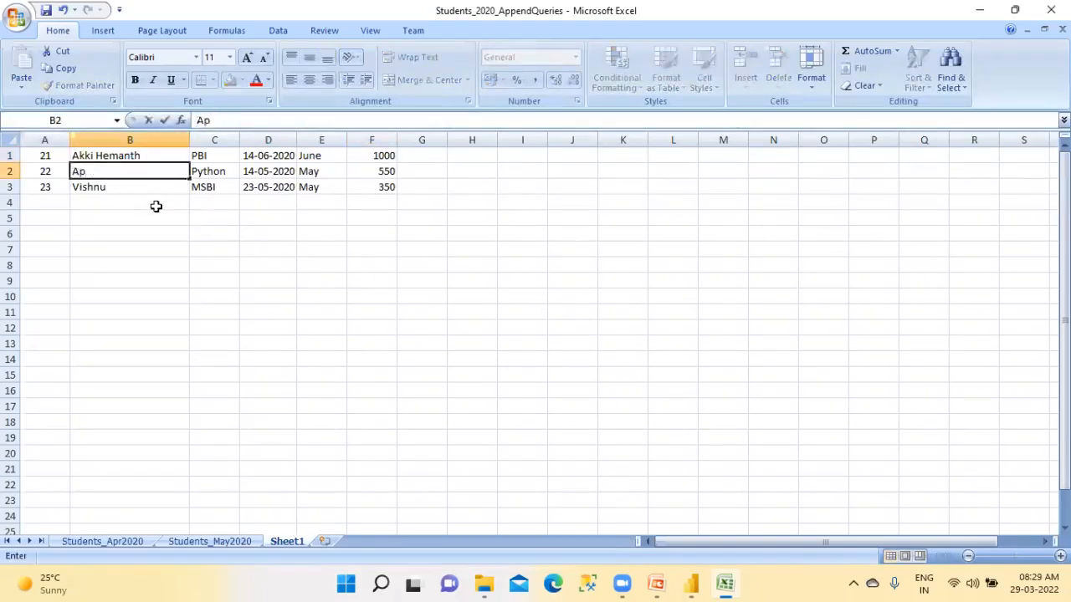
type("arna")
key("Tab")
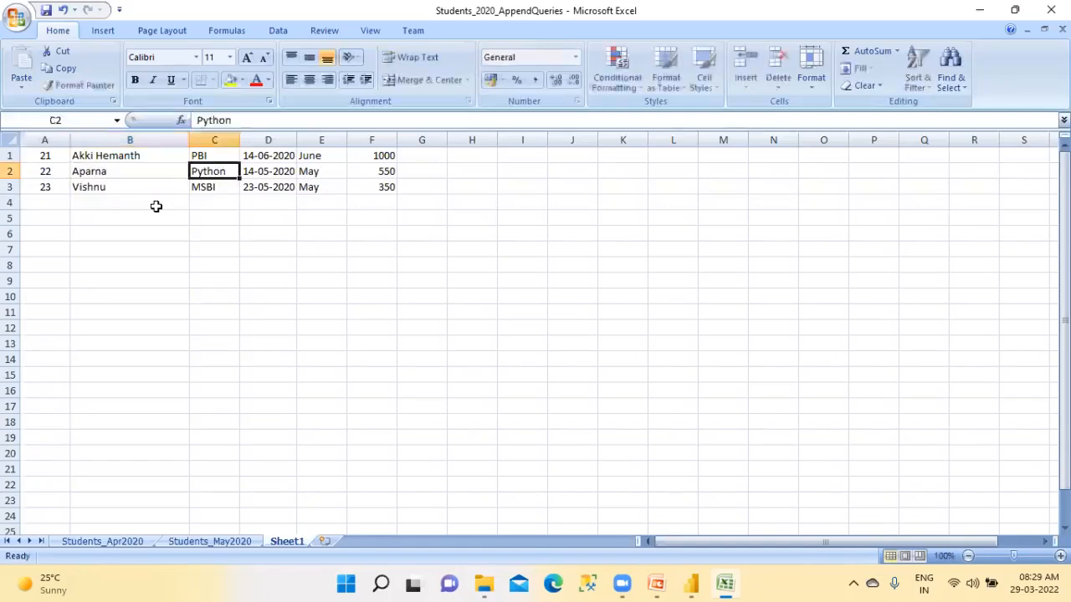
type("Java")
key("Tab")
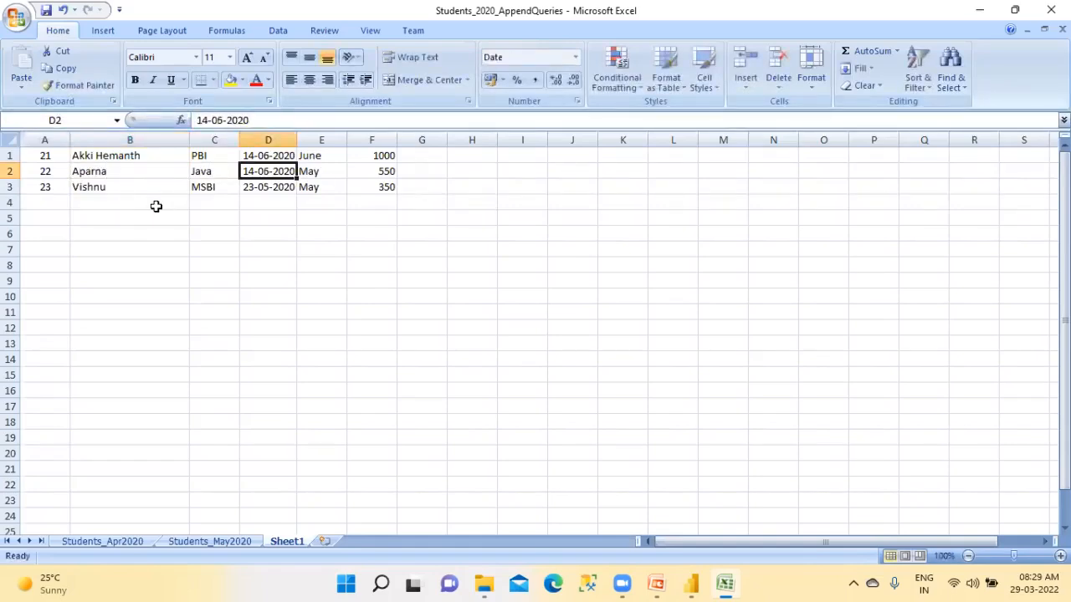
Set the second row's month to June and its fee to 3000
left_click(311, 173)
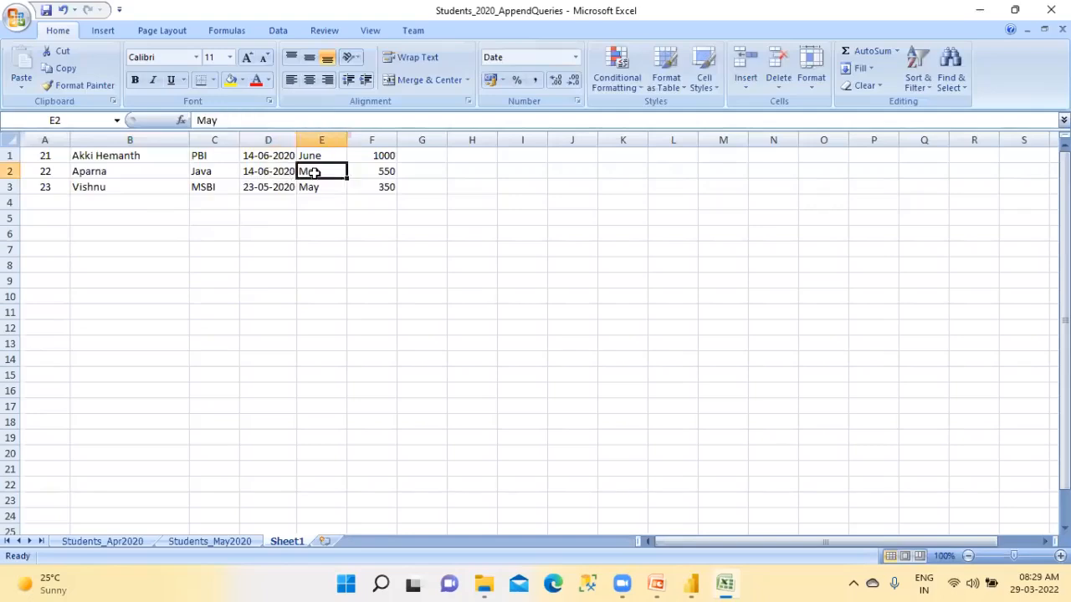
left_click(365, 171)
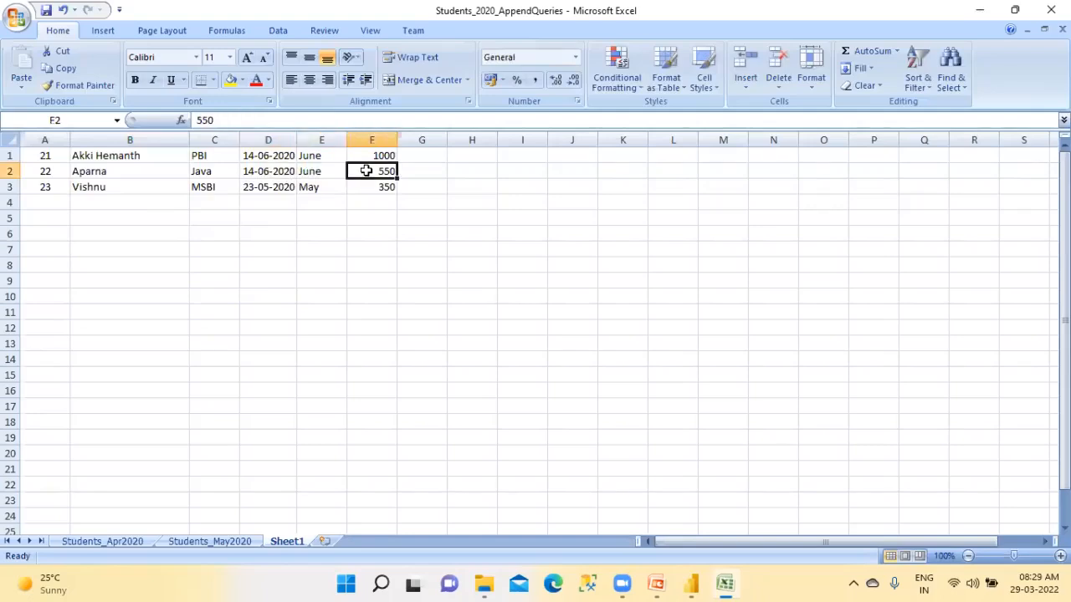
type("300")
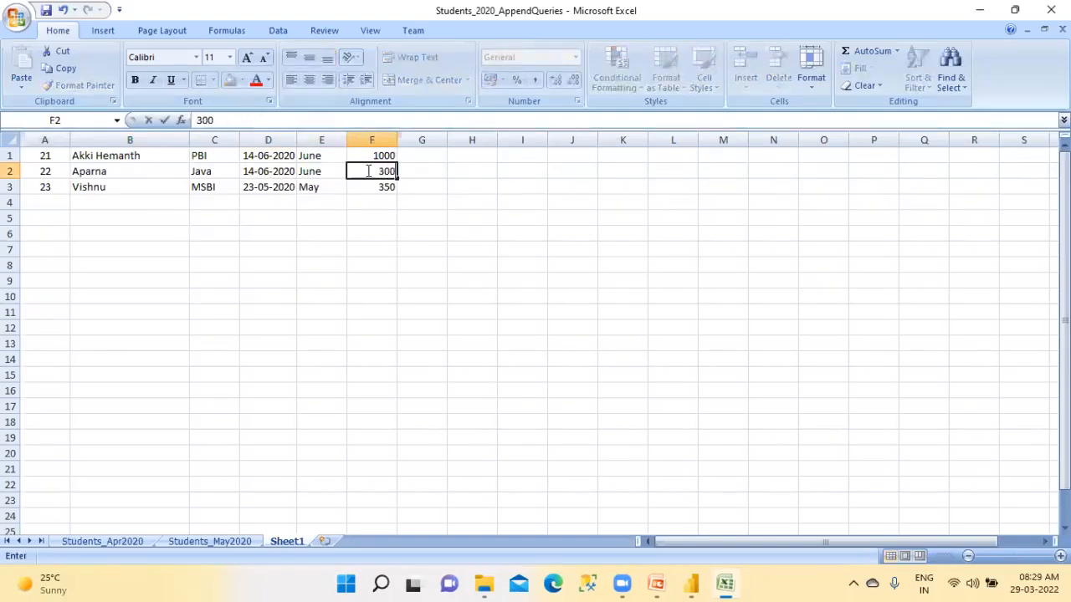
type("0")
key("Return")
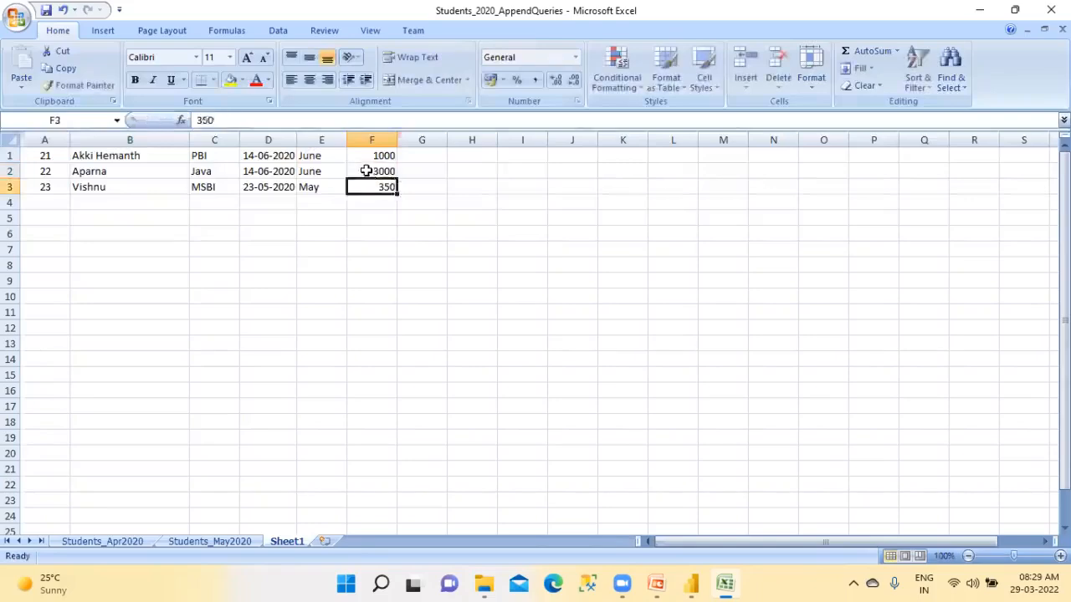
Enter a new student name in B3 and fill the date 14-06-2020 down from the row above
left_click(89, 188)
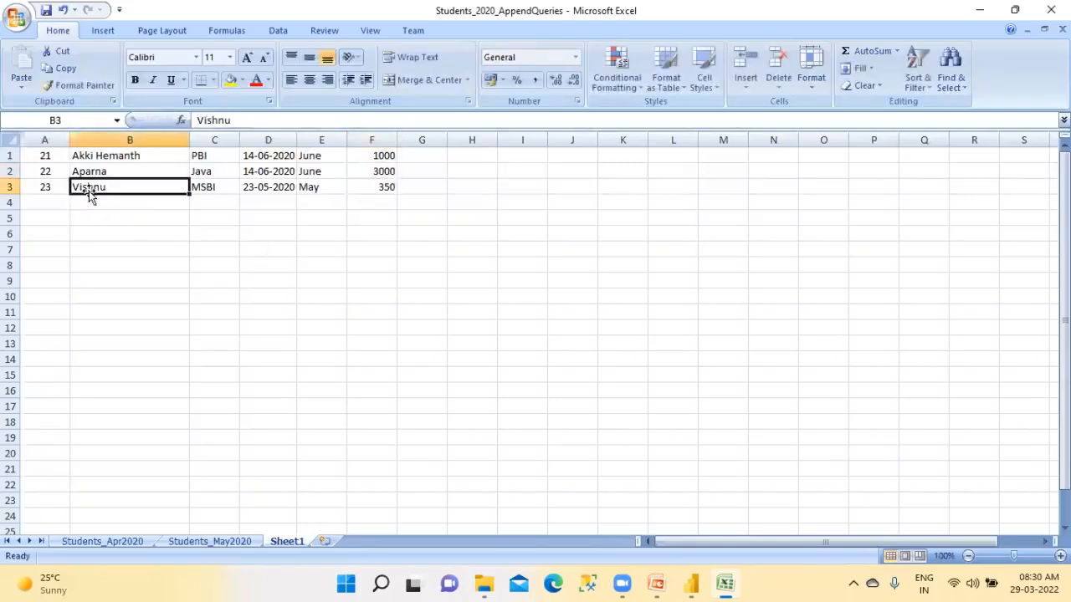
type("Bal")
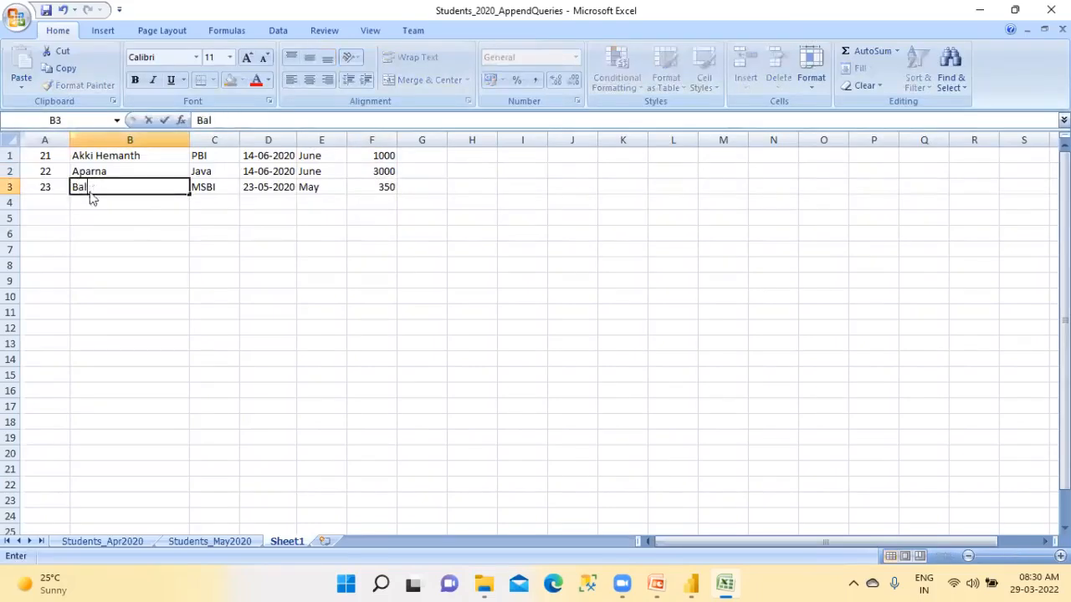
type("r")
key("Tab")
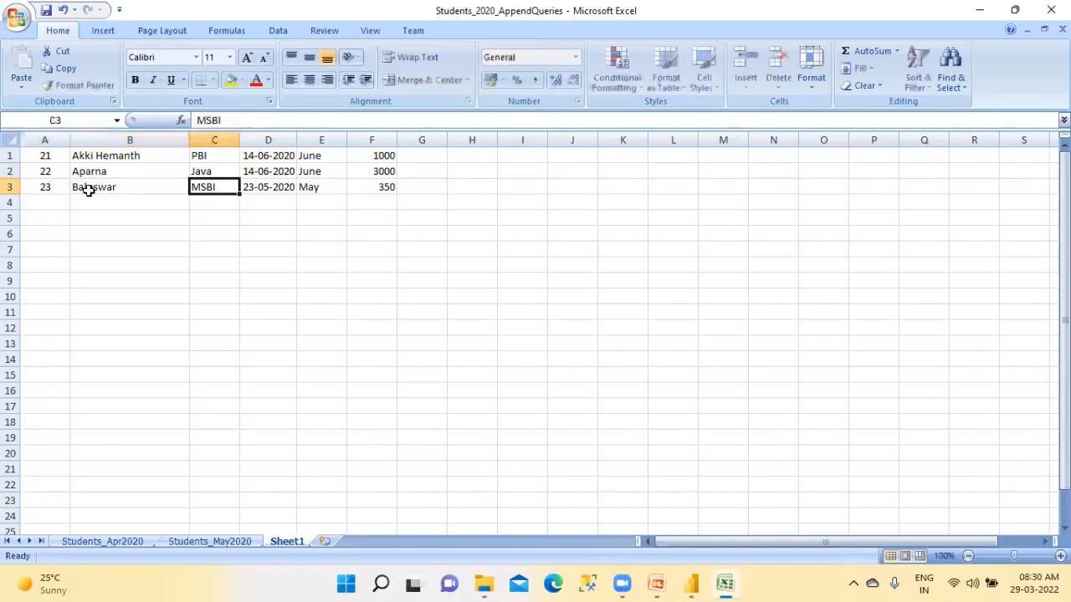
key("Tab")
key("ctrl+d")
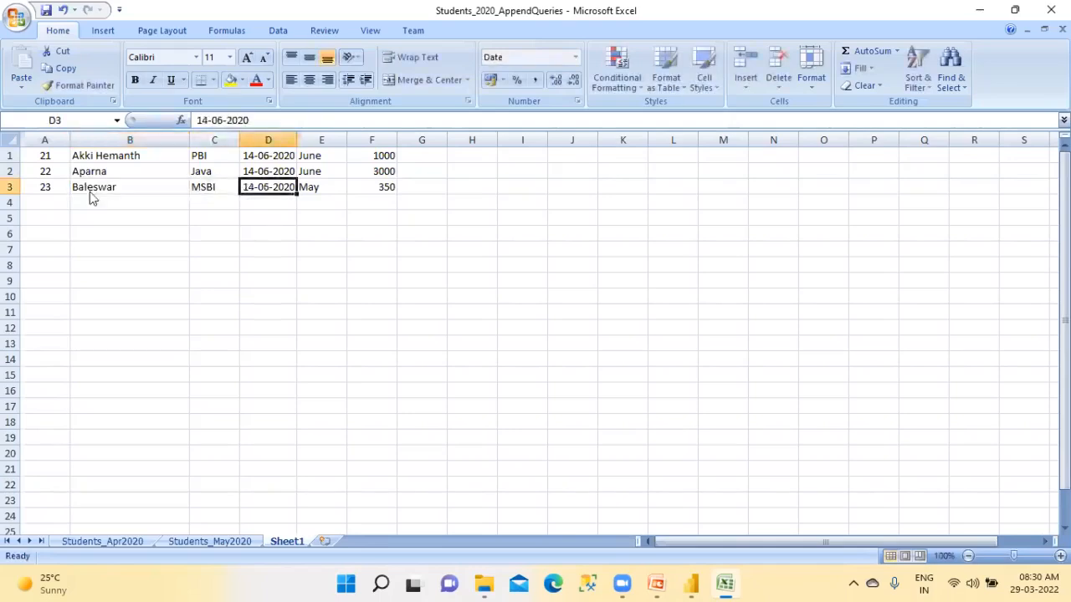
Fill June down into the third row's month and set its fee to 900
key("Tab")
key("ctrl+d")
key("Tab")
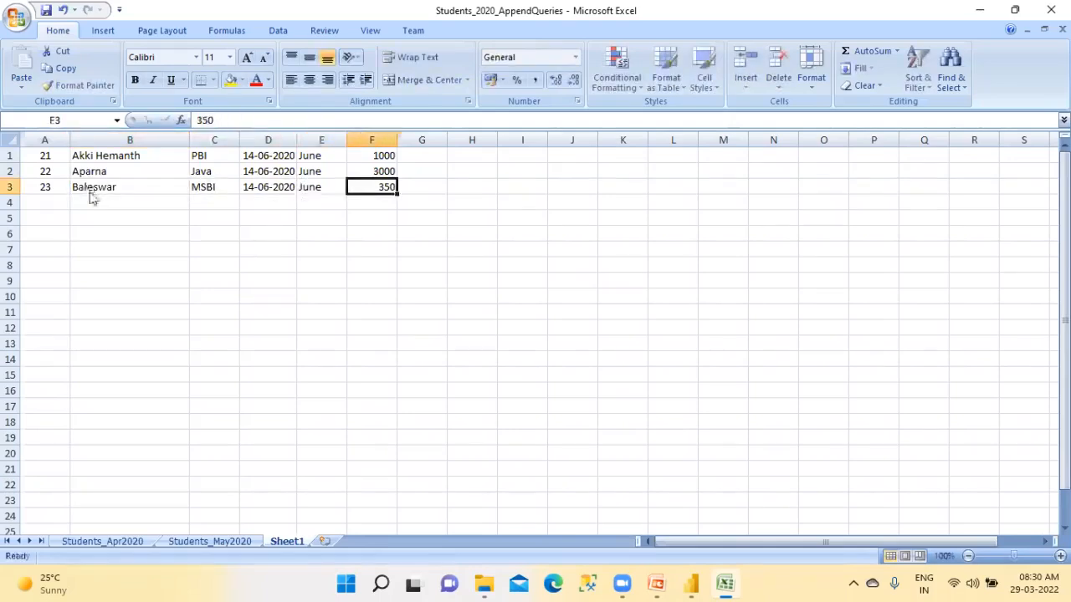
type("12")
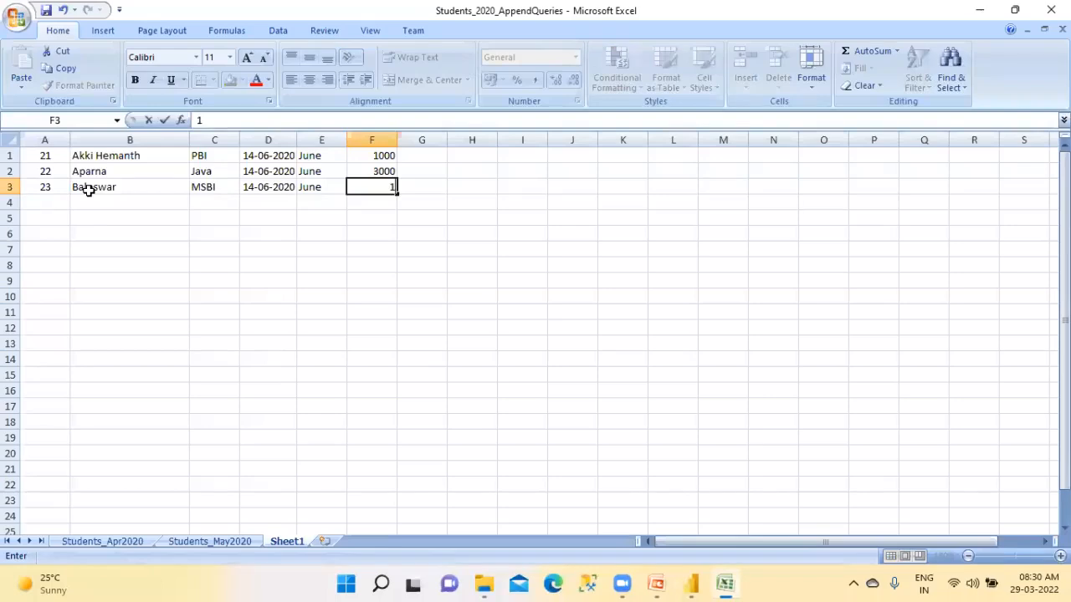
left_click(88, 201)
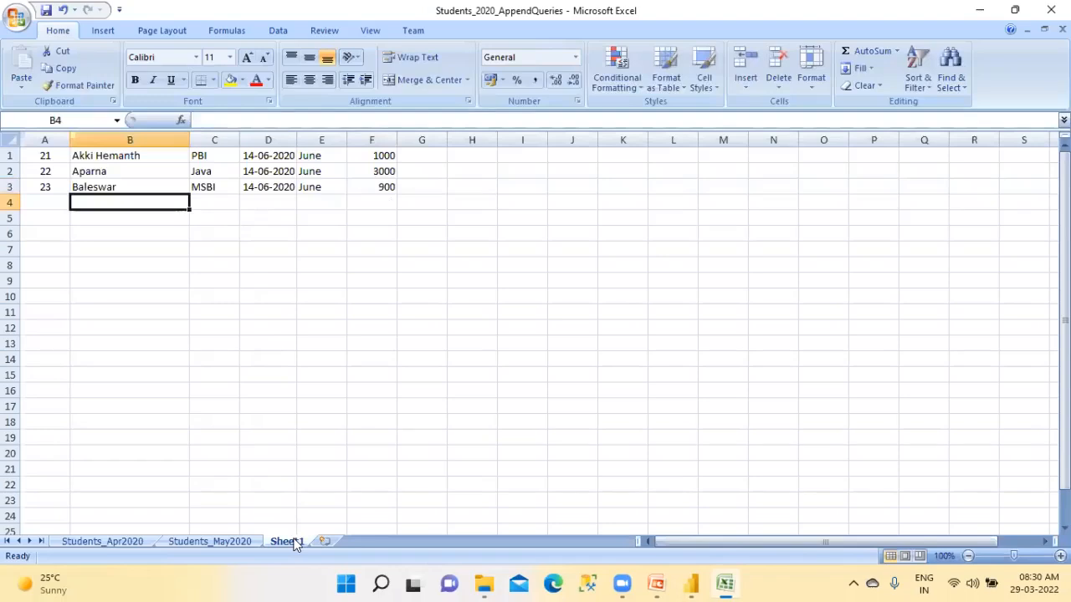
left_click(304, 434)
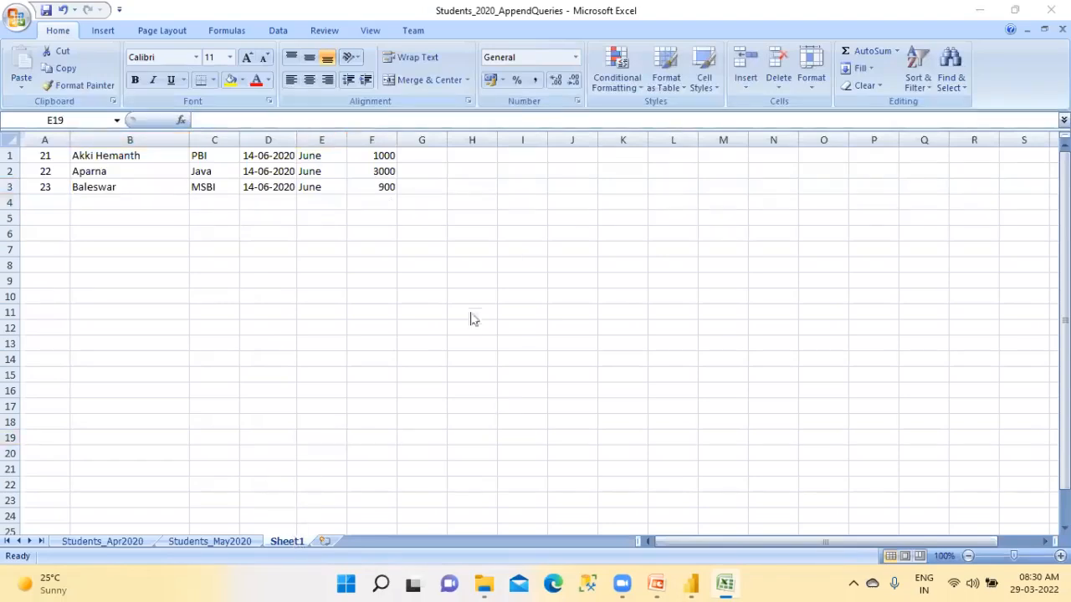
Rename the Sheet1 worksheet as June2020
double_click(294, 541)
type("June2020")
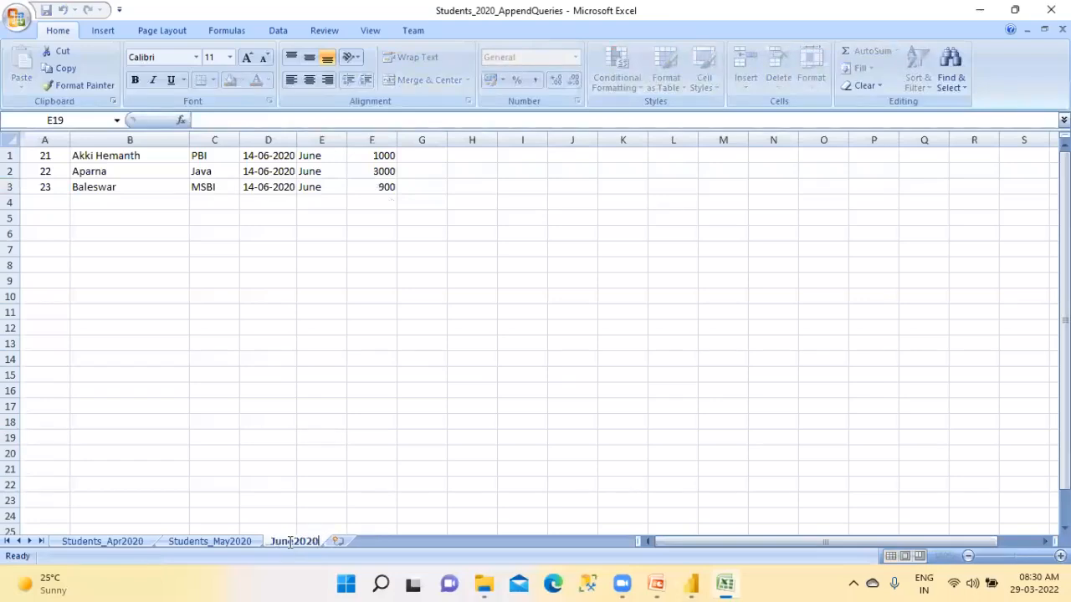
left_click(471, 410)
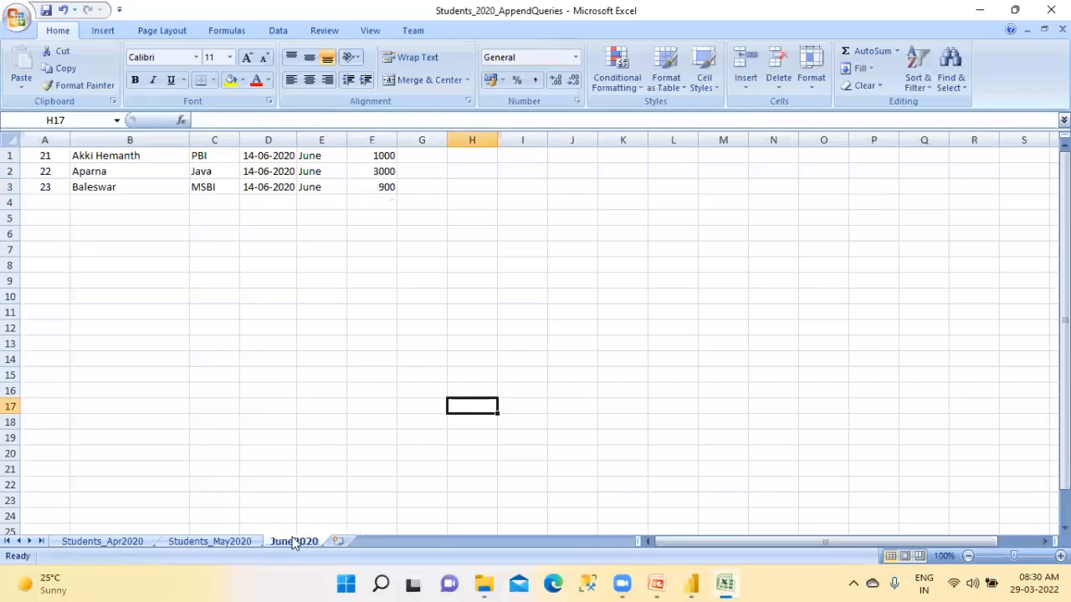
Close the workbook, switch to Power BI Desktop and refresh the report data
left_click(1050, 10)
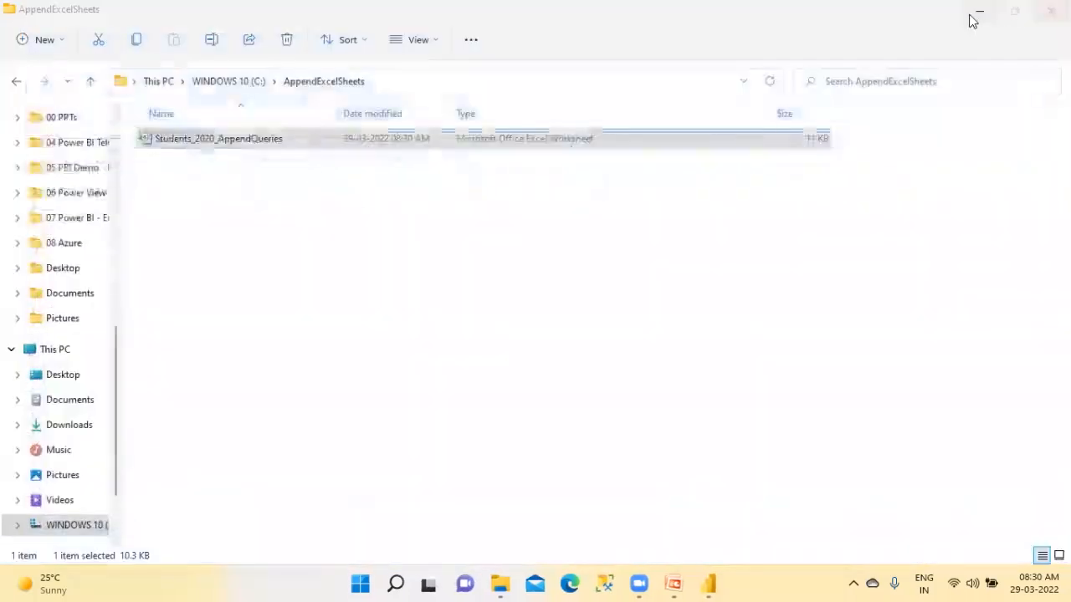
left_click(706, 584)
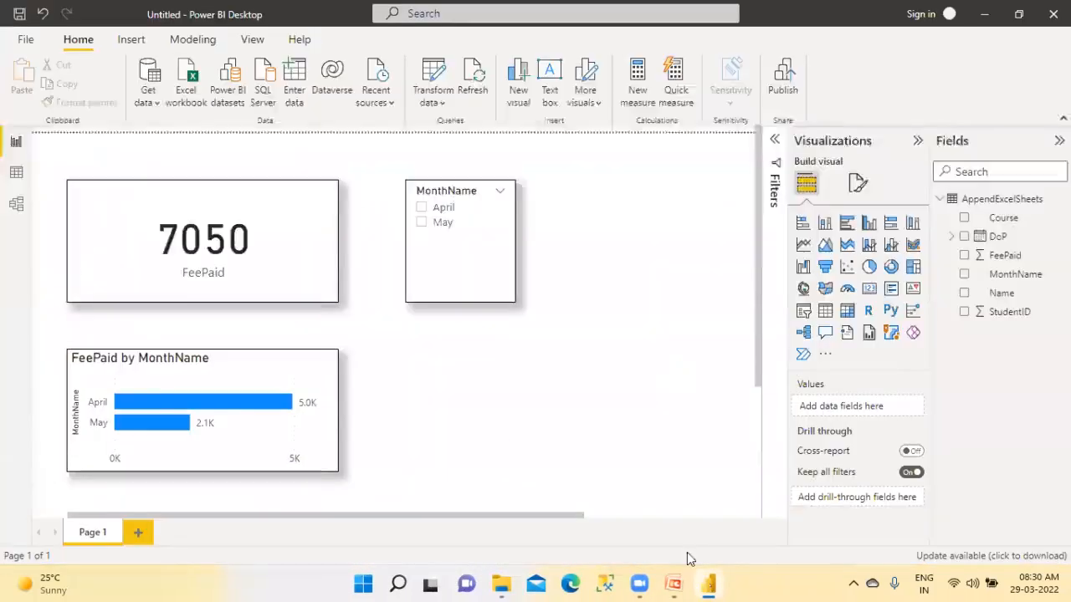
left_click(471, 93)
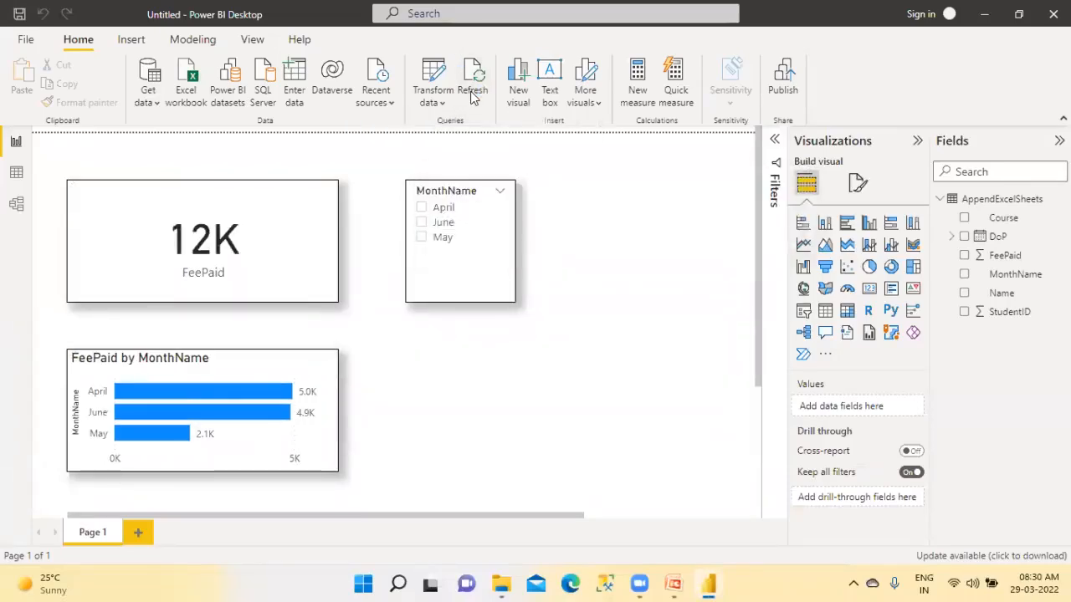
Filter the report by individual months in the MonthName slicer, ending on May
left_click(421, 222)
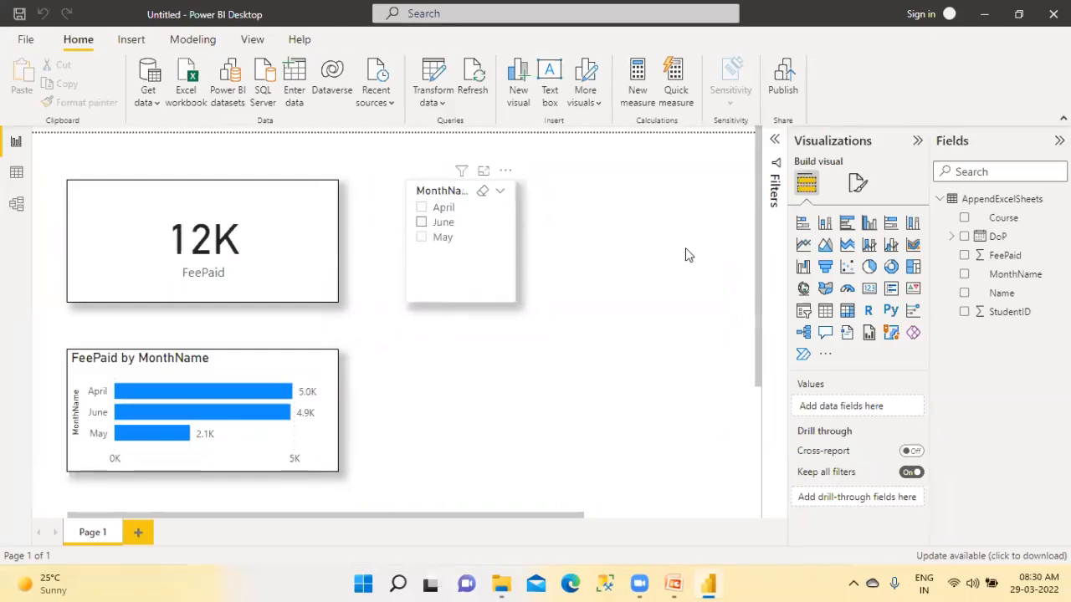
left_click(421, 237)
left_click(421, 222)
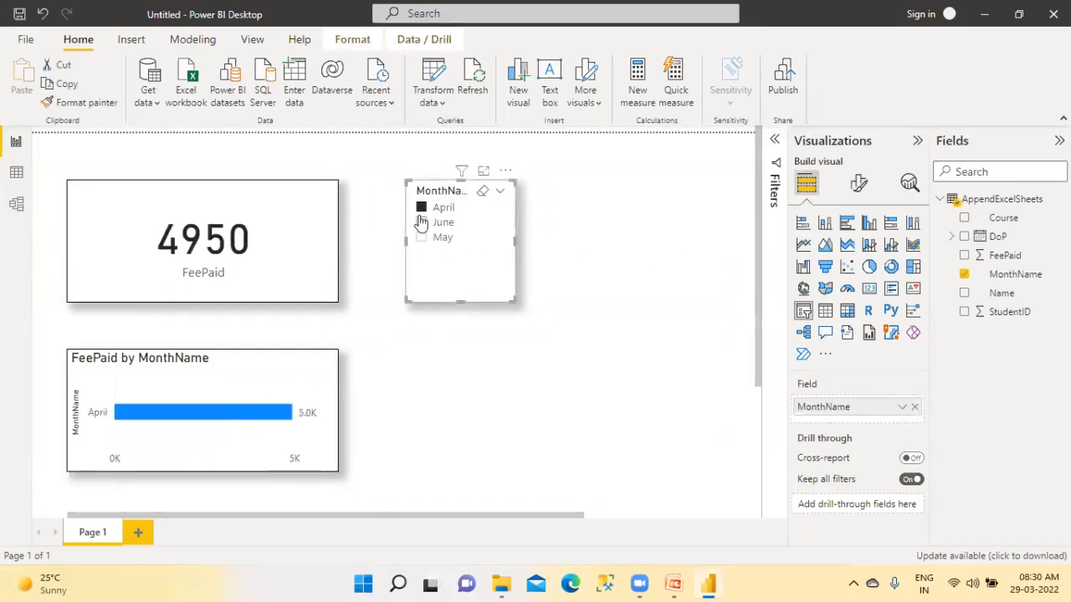
left_click(421, 237)
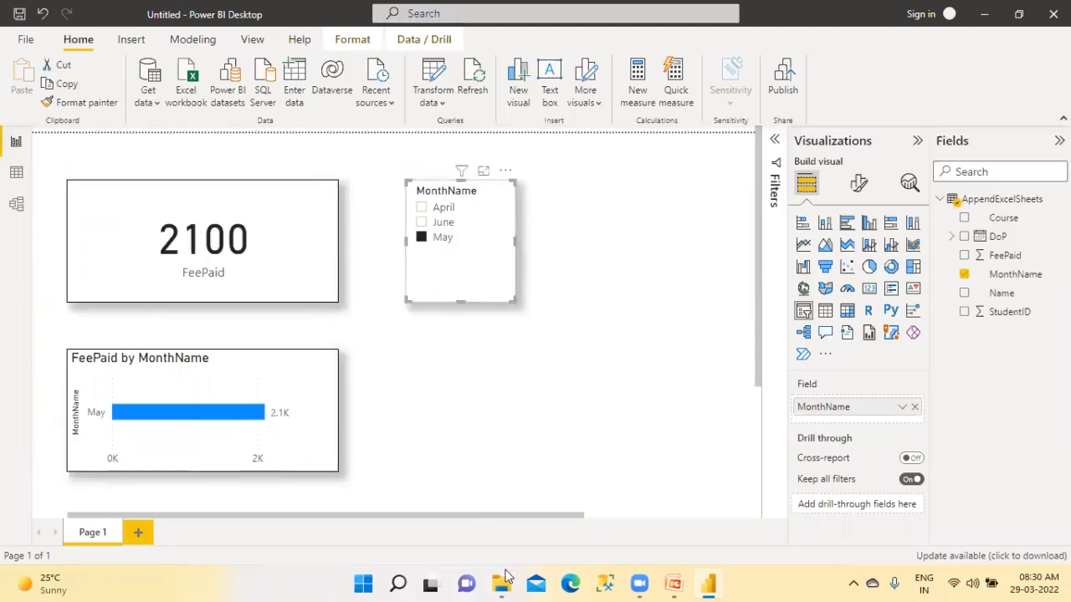
Reopen Students_2020_AppendQueries from the AppendExcelSheets folder and copy A1:F2 of the June2020 sheet
mouse_move(504, 583)
left_click(585, 526)
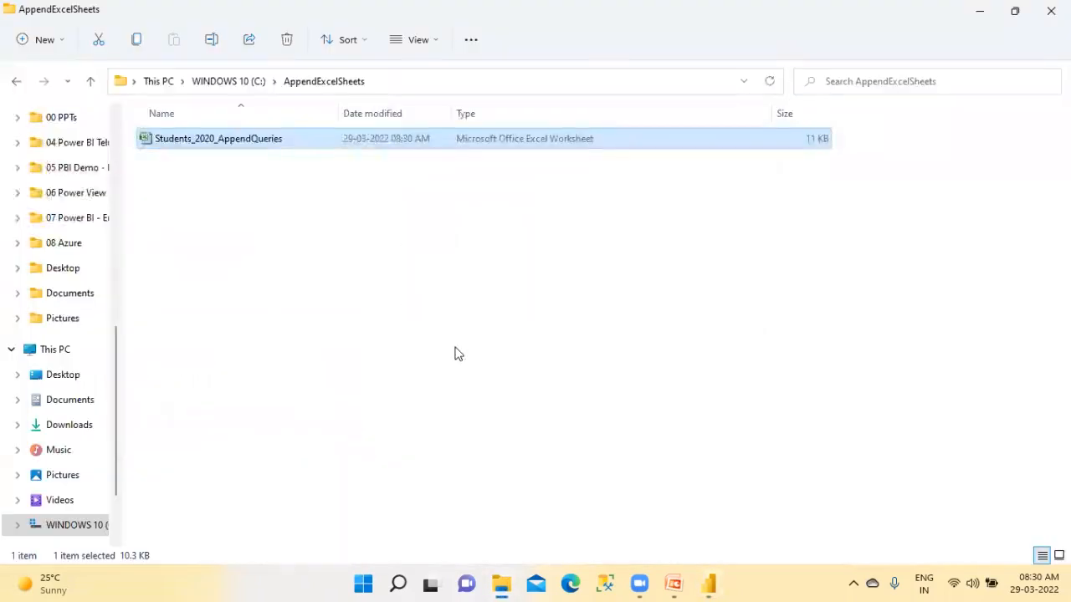
double_click(272, 139)
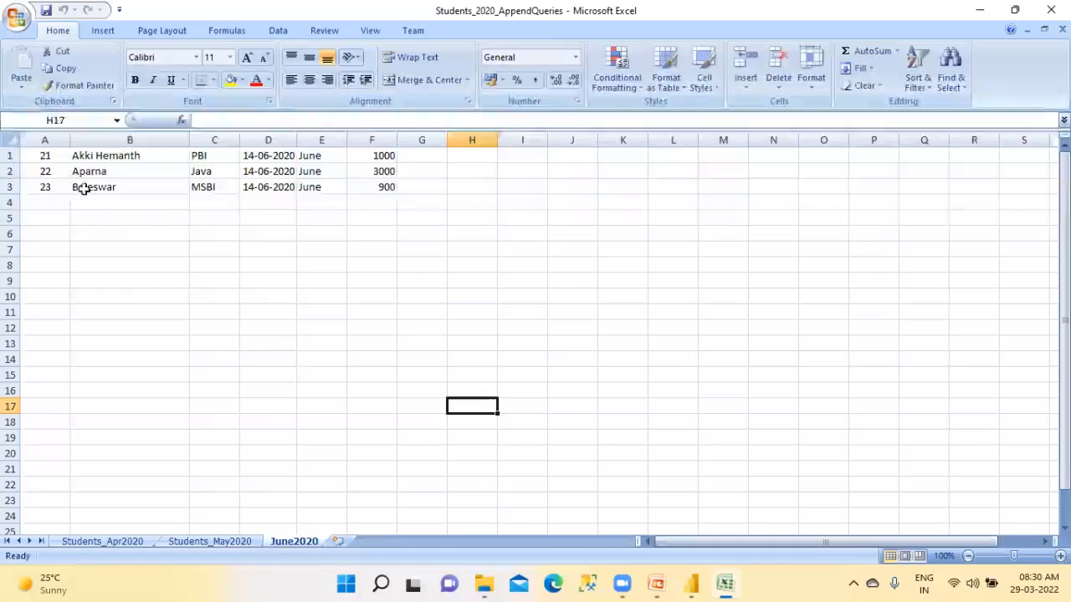
left_click(57, 159)
left_click_drag(60, 162, 376, 167)
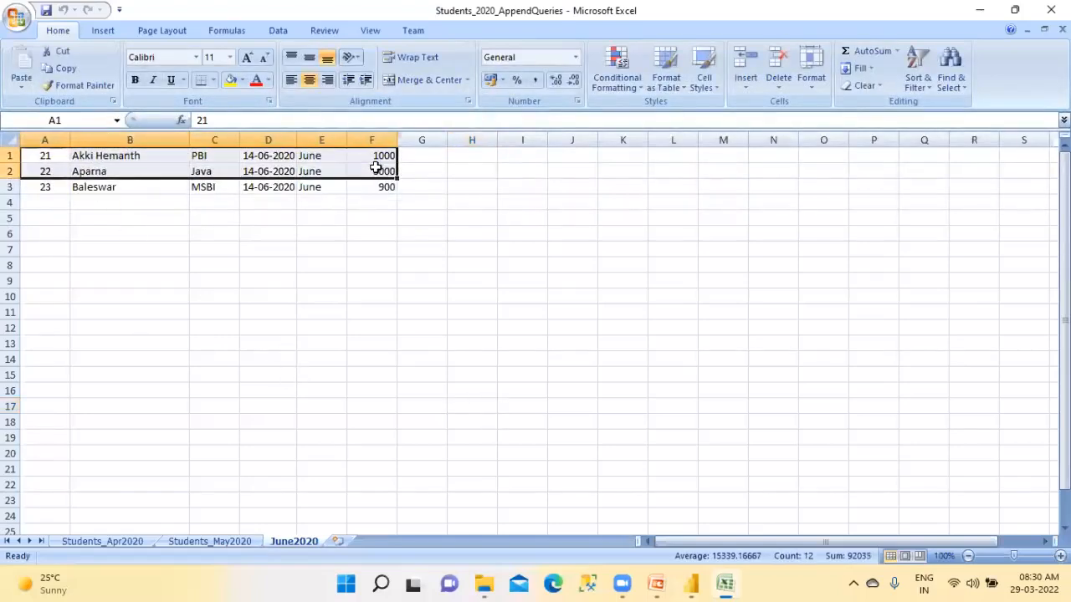
key("ctrl+c")
Add a new worksheet after June2020 and name it aaa2020
left_click(339, 542)
double_click(344, 541)
key("BackSpace")
type("July2020")
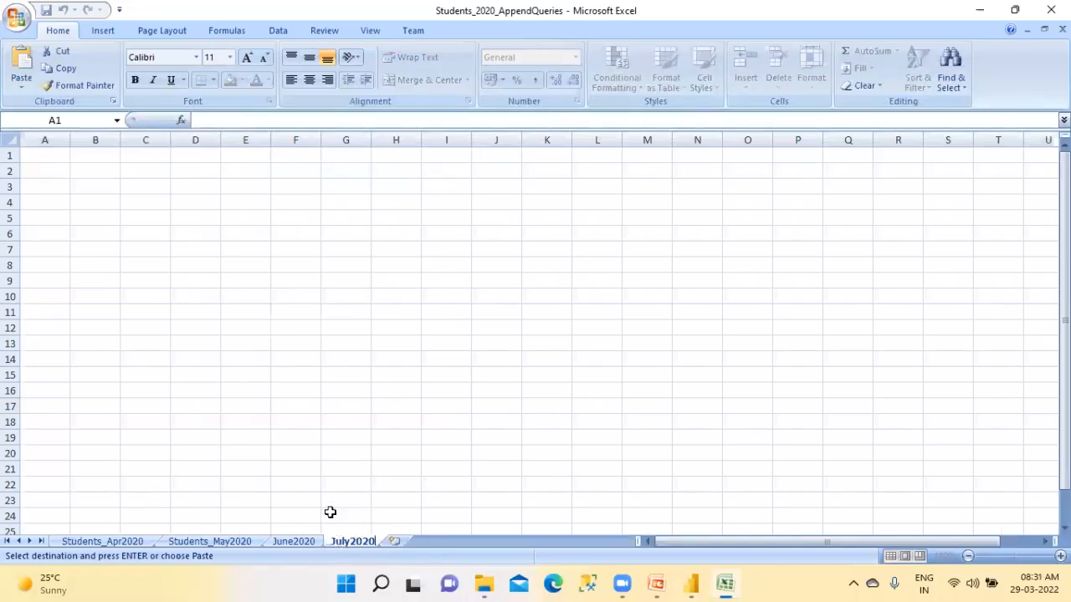
left_click_drag(349, 541, 325, 545)
type("aaa")
left_click(331, 374)
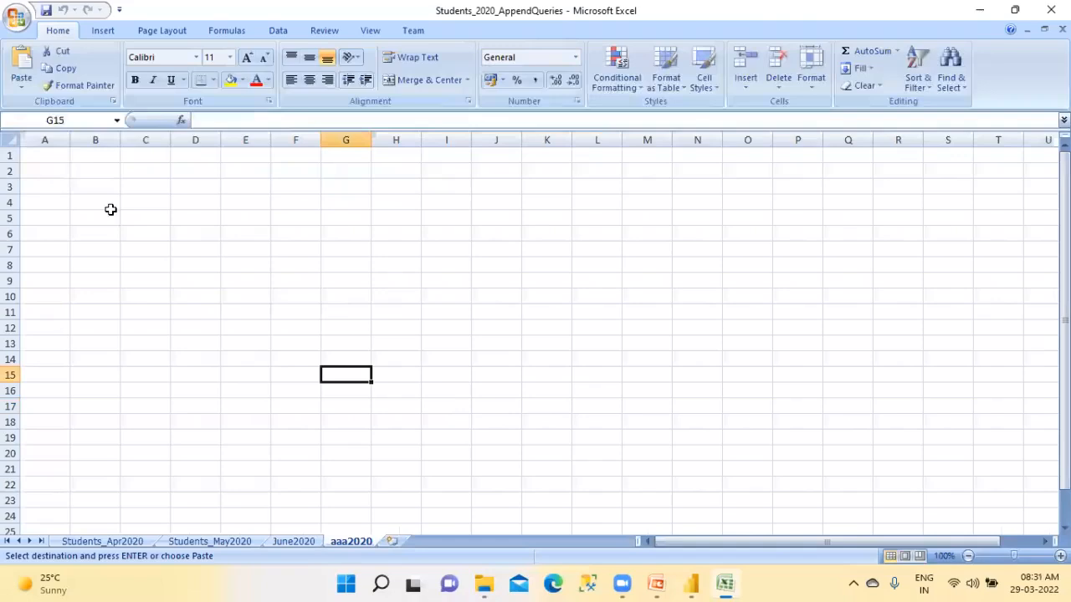
Paste the two copied student rows into aaa2020 starting at A1
left_click(62, 159)
key("ctrl+v")
left_click(108, 230)
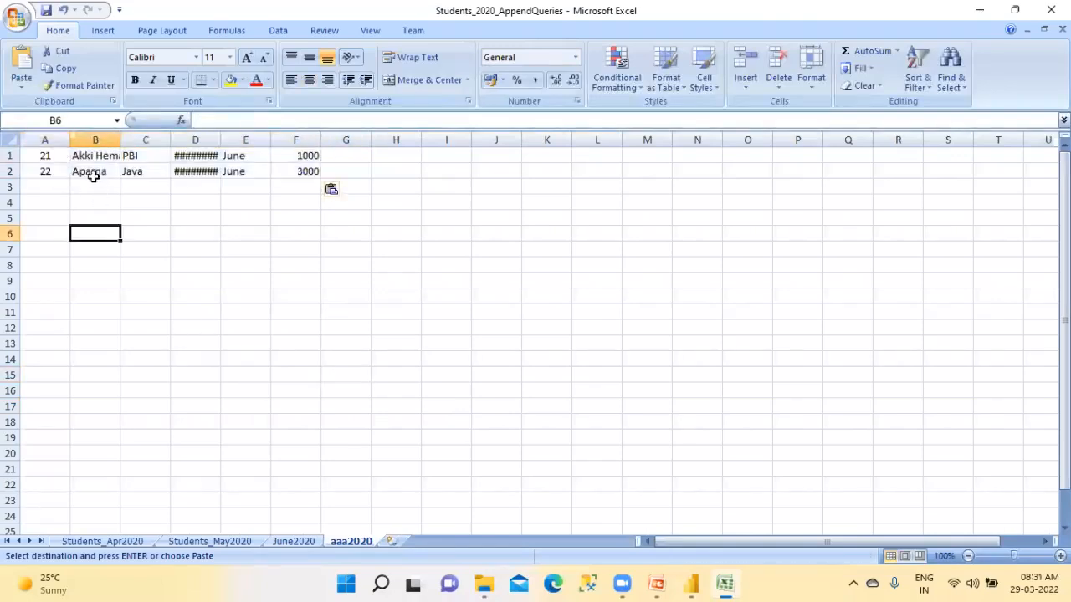
Replace the student name in B1 of aaa2020 and enter PBI as the course
left_click(80, 155)
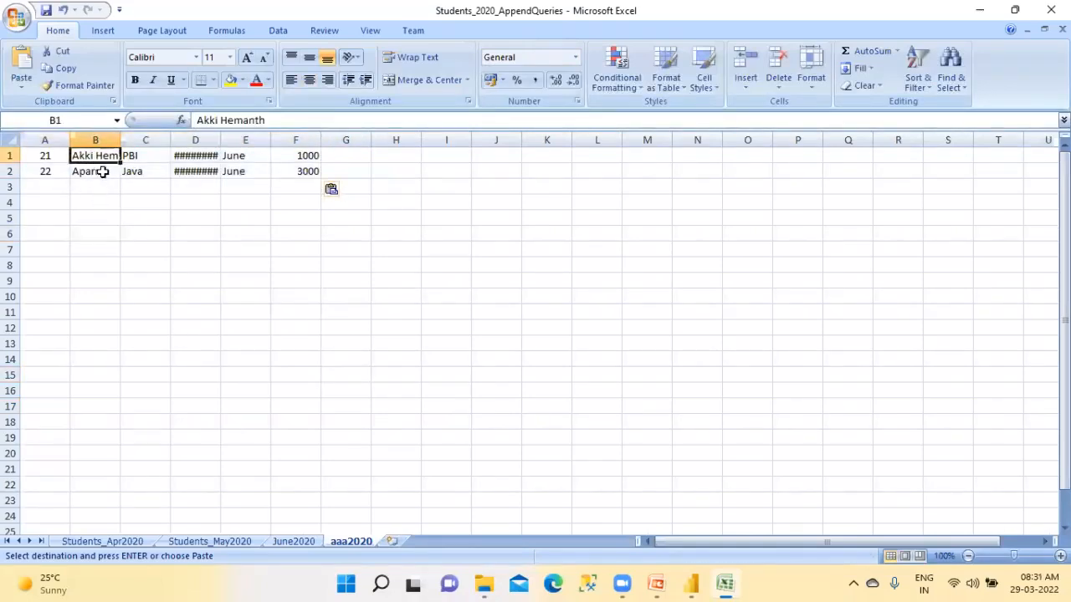
type("M")
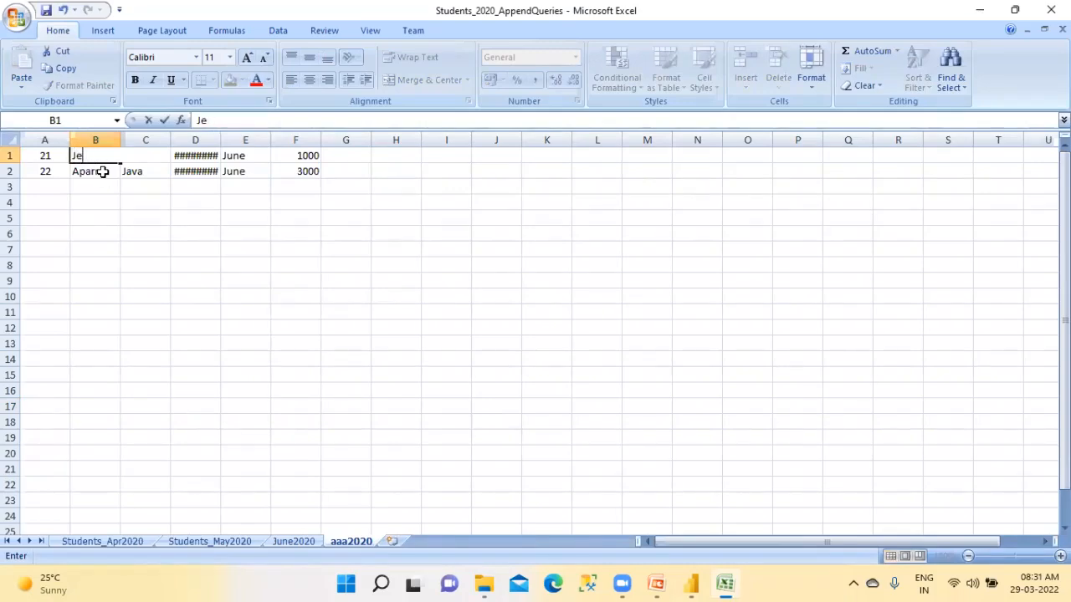
key("Tab")
type("PBI")
key("Tab")
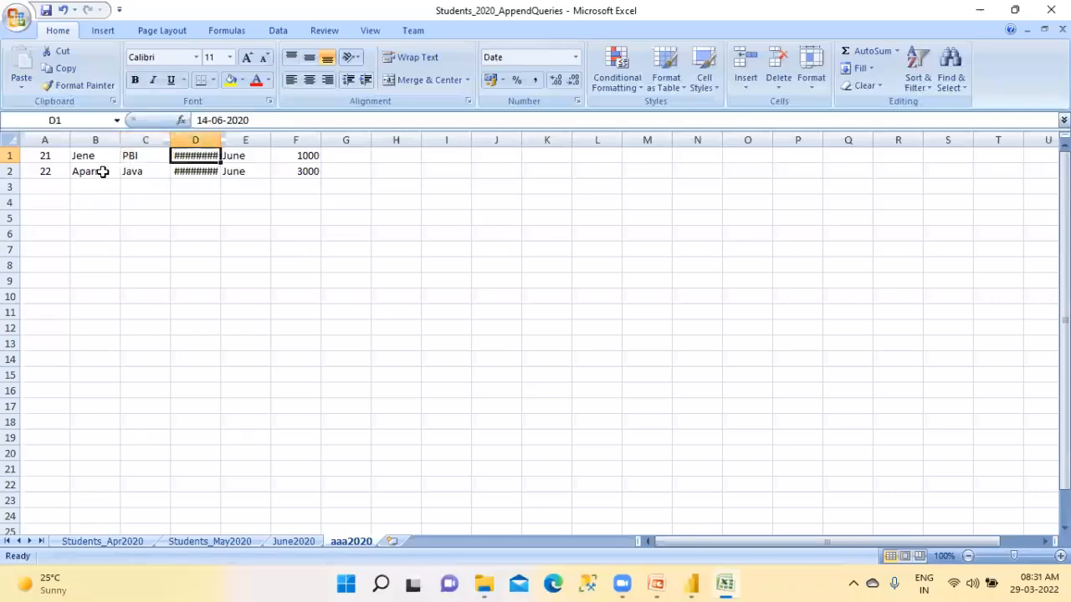
Autofit column D and change the first row's date to 14-07-2020
double_click(221, 140)
double_click(201, 155)
key("BackSpace")
type("7")
left_click(248, 159)
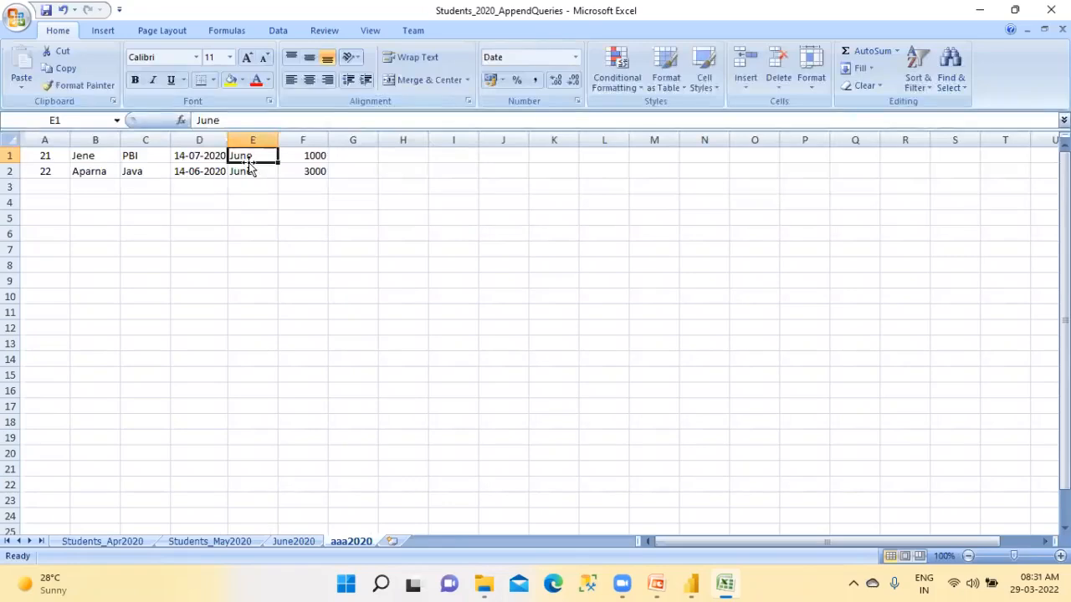
Set the first row's month to Jul and its fee to 1200
double_click(247, 161)
type("l")
key("Tab")
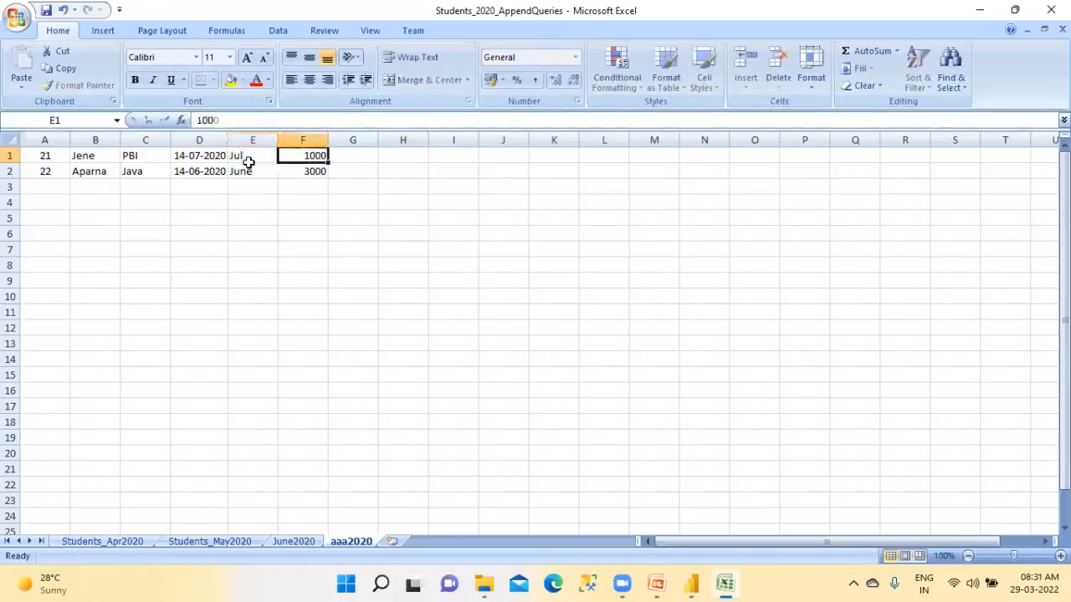
type("1200")
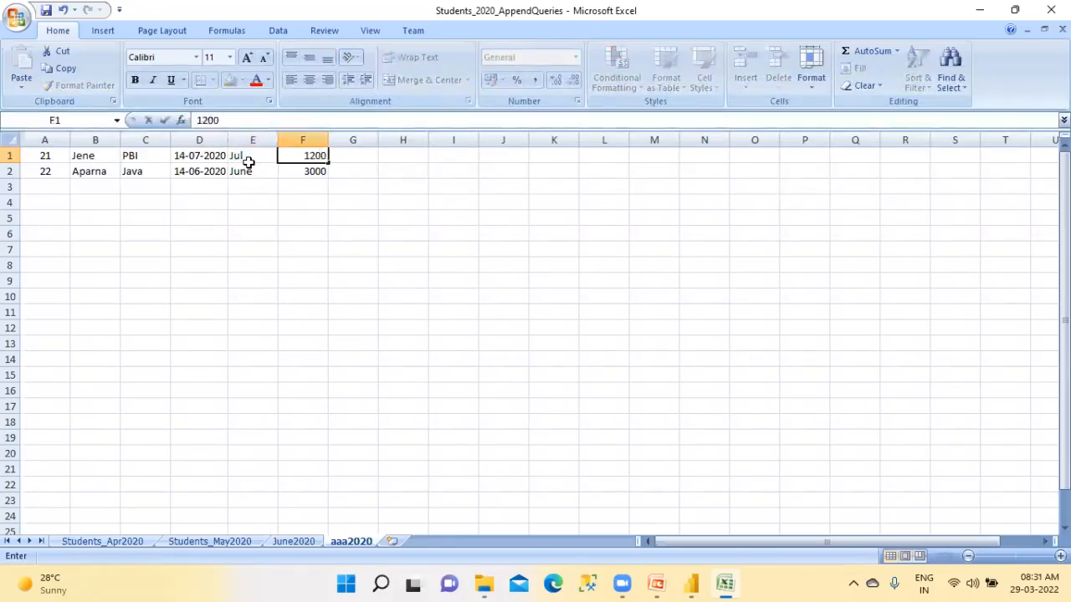
key("Return")
Fill the date 14-07-2020 and the month Jul down into the second row
left_click(159, 172)
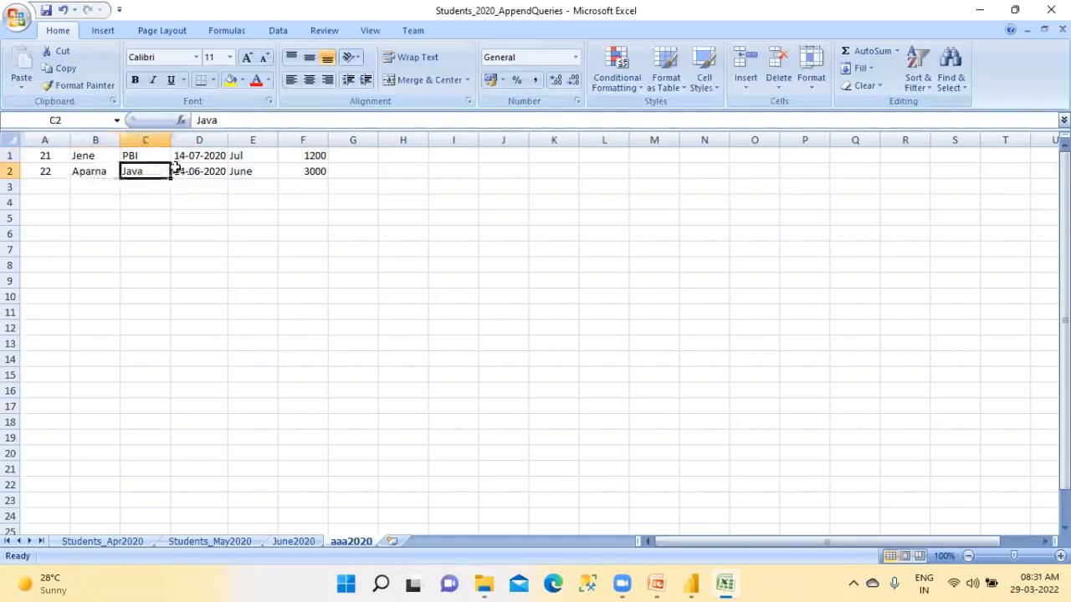
left_click(191, 170)
key("ctrl+d")
left_click(259, 177)
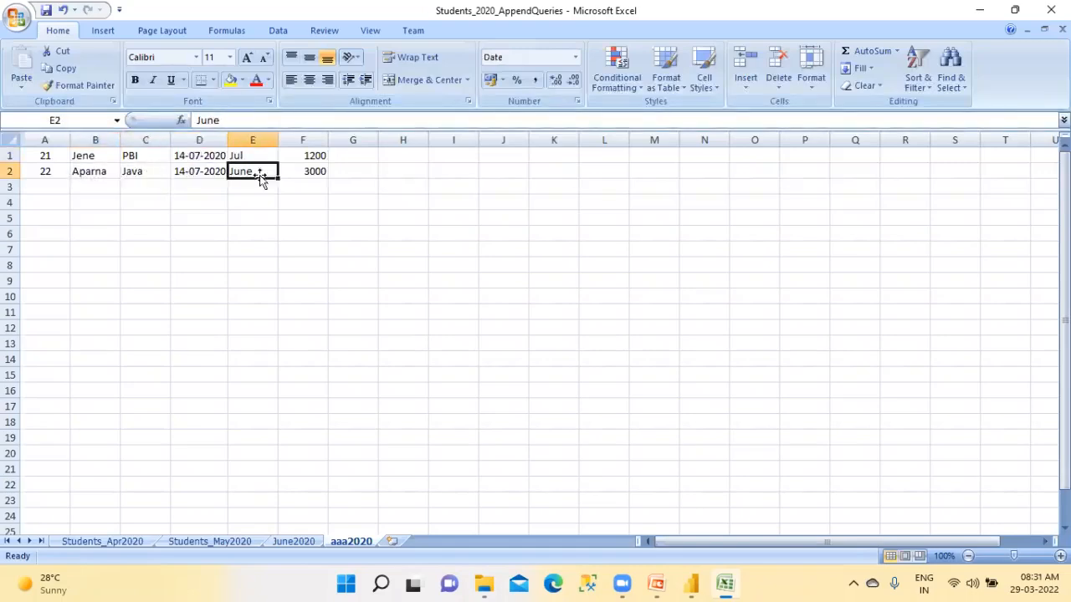
key("ctrl+d")
Set the second row's fee to 1230 and save the workbook
left_click(293, 170)
type("1")
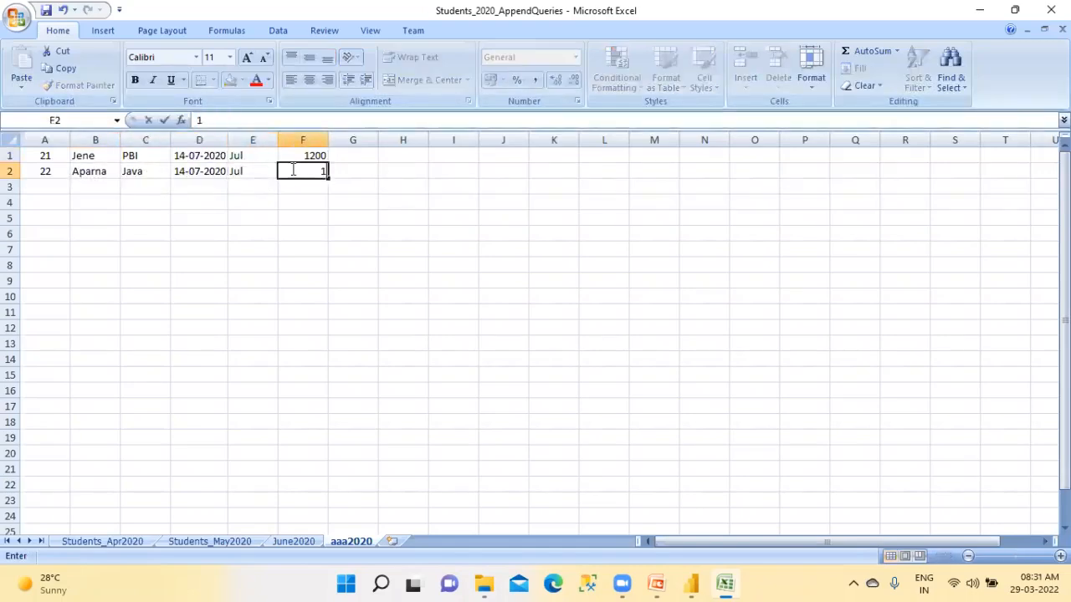
type("230")
key("ctrl+s")
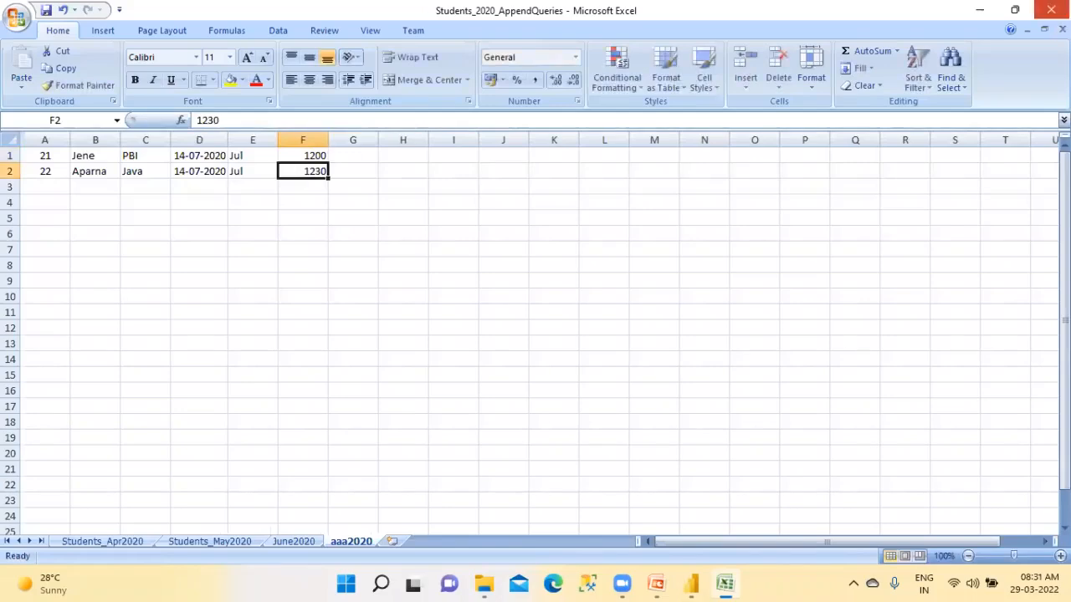
Close the saved workbook and refresh the report in Power BI Desktop to load the aaa2020 sheet
left_click(1051, 10)
left_click(700, 581)
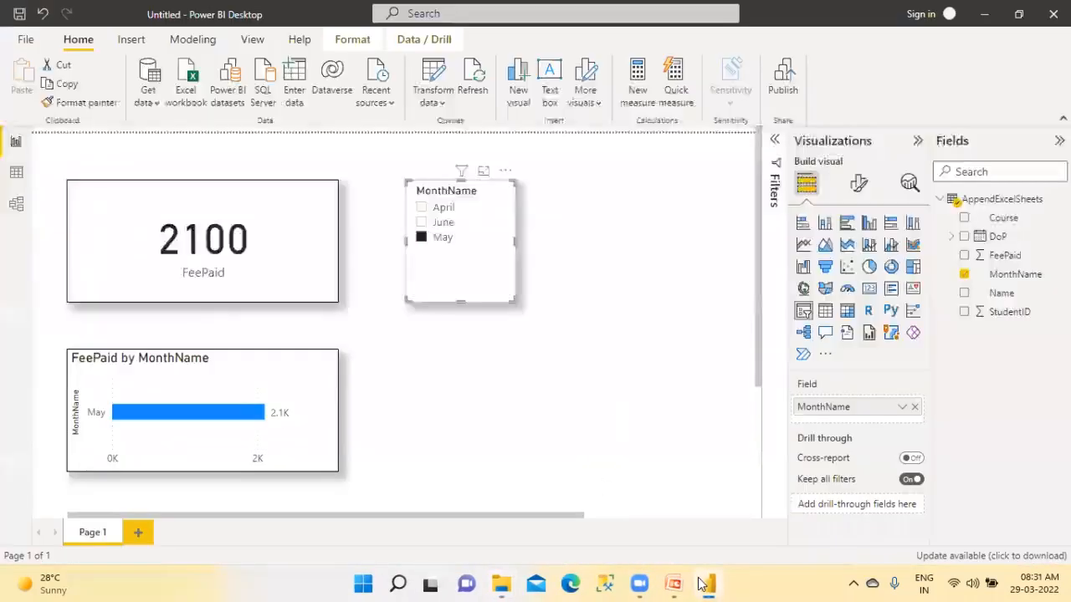
left_click(475, 84)
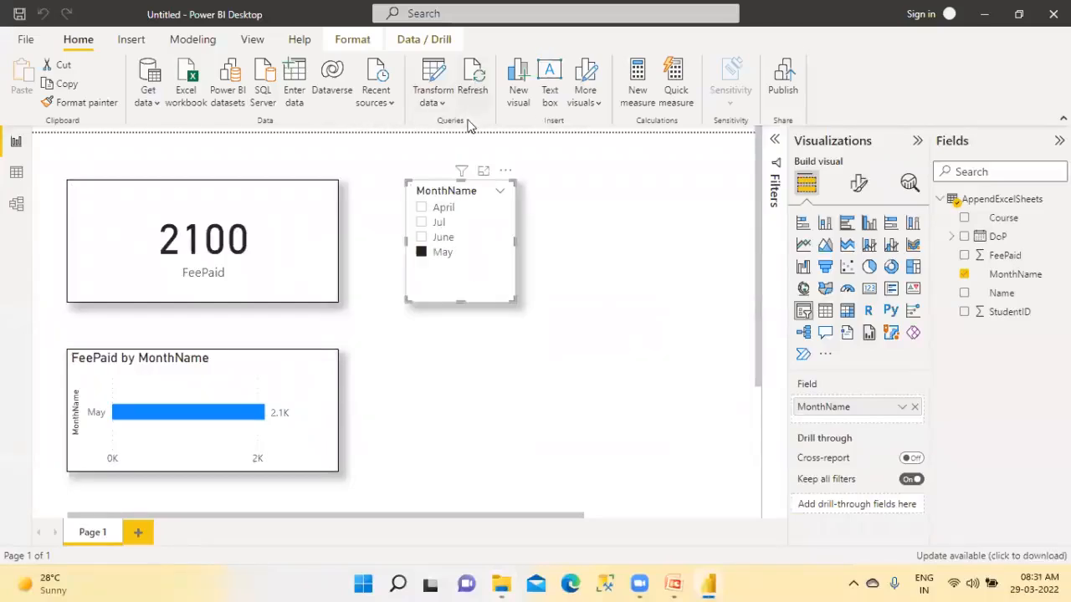
Filter the report by Jul, June, May and April in turn with the MonthName slicer, and clear the selection
left_click(422, 223)
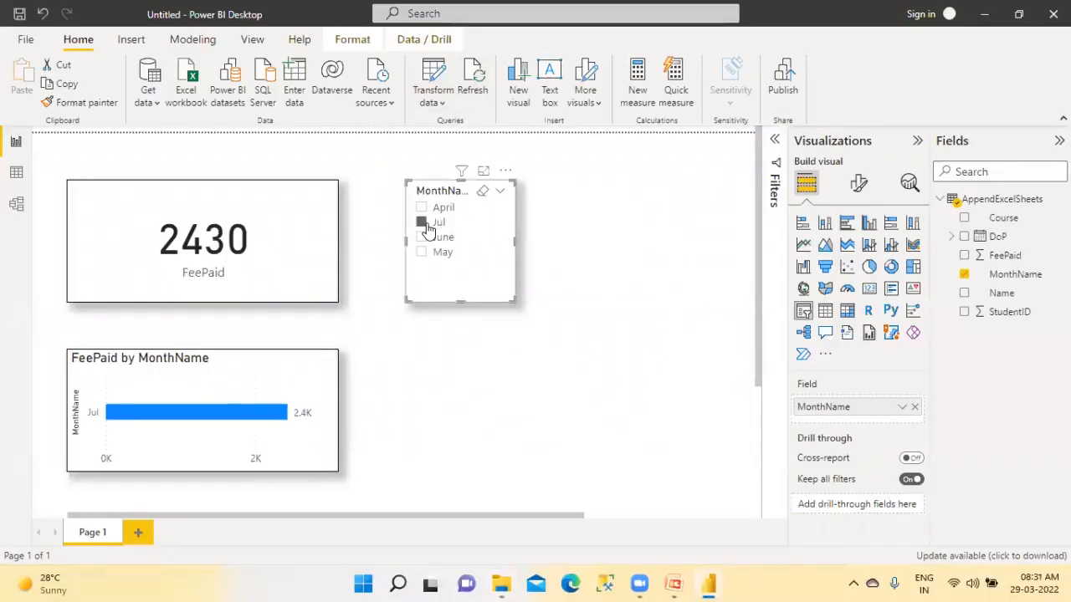
left_click(422, 238)
left_click(421, 252)
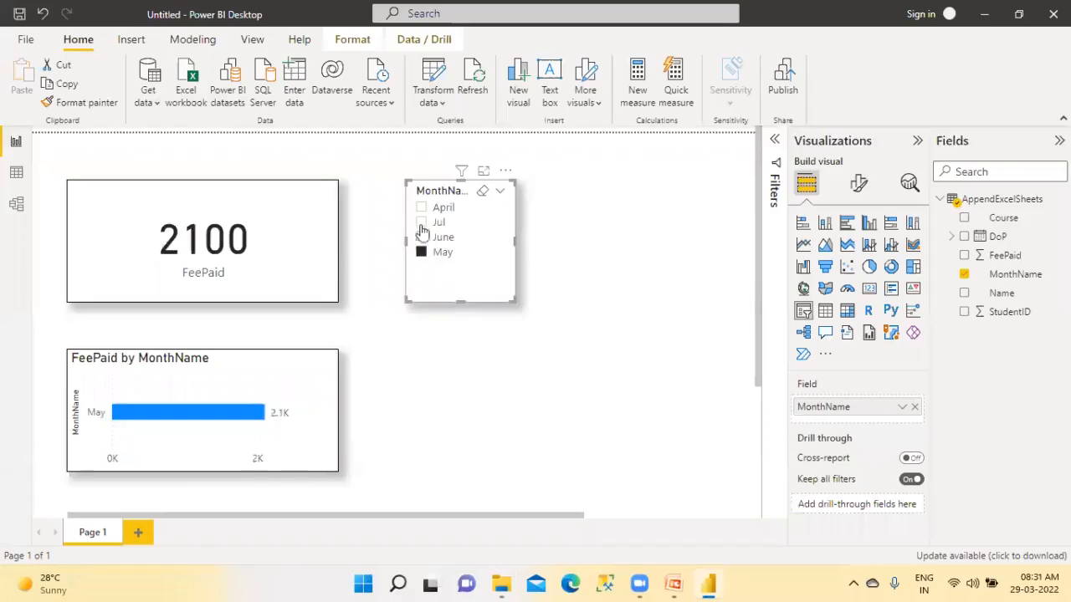
left_click(422, 208)
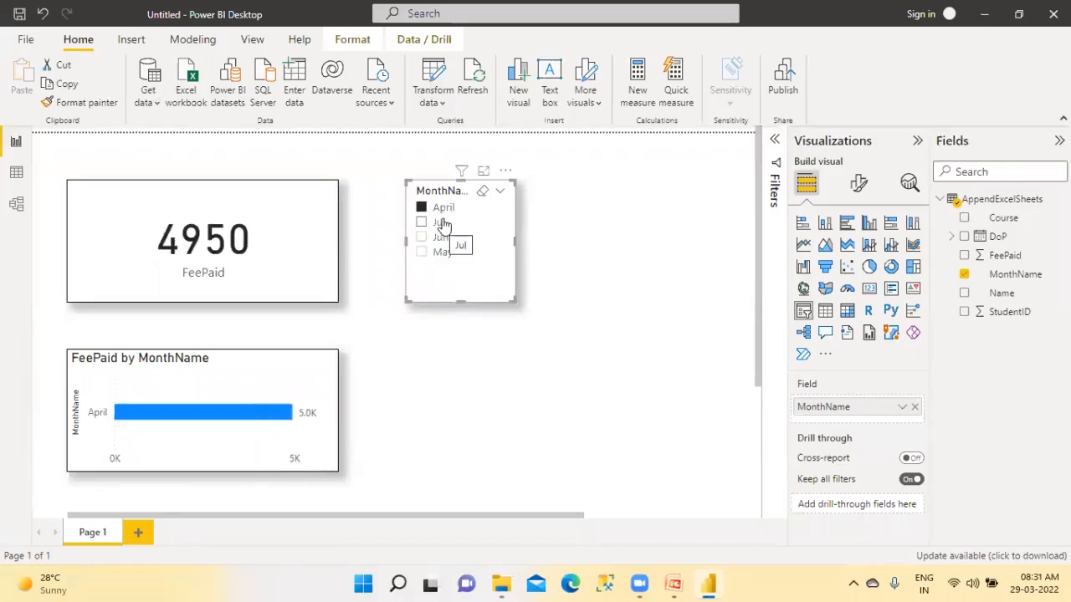
left_click(483, 192)
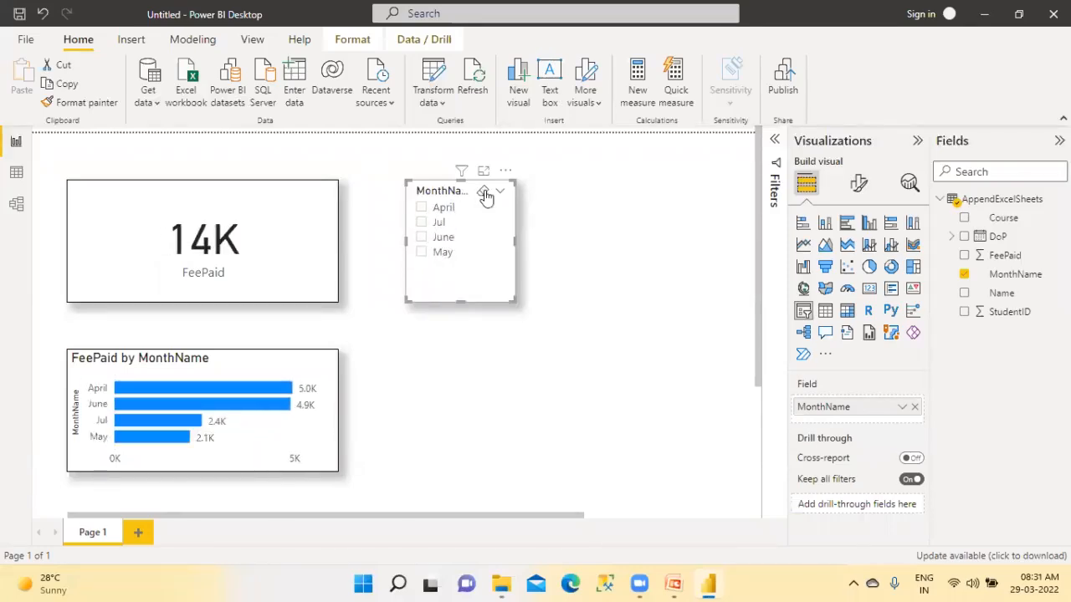
Select April, Jul, June and May together in the MonthName slicer
left_click(423, 207)
left_click(422, 222, "ctrl")
left_click(422, 237, "ctrl")
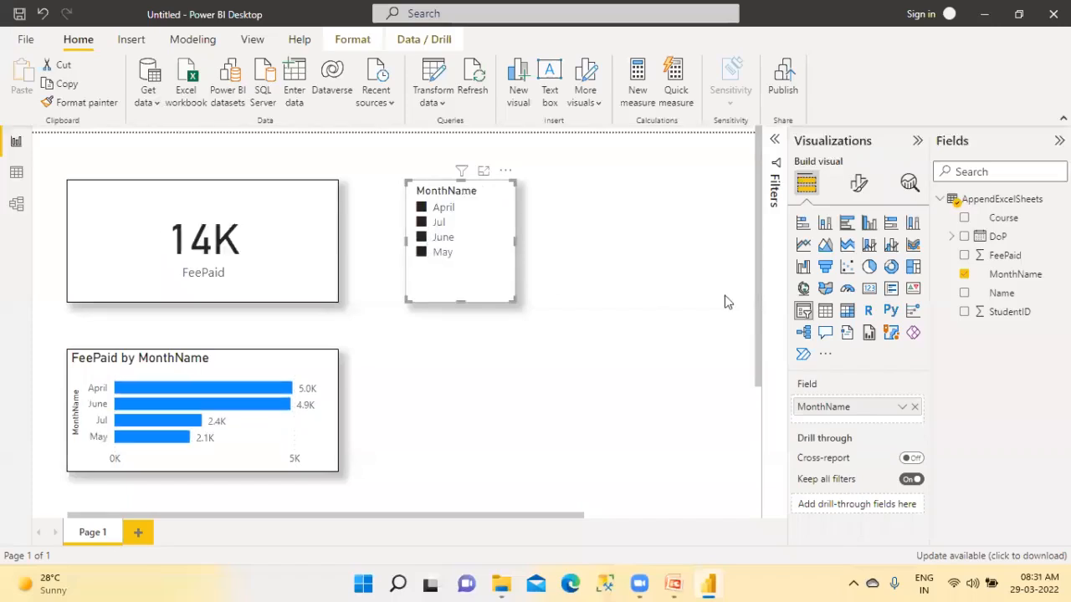
Reopen Students_2020_AppendQueries from the AppendExcelSheets folder and permanently delete the aaa2020 sheet
mouse_move(502, 583)
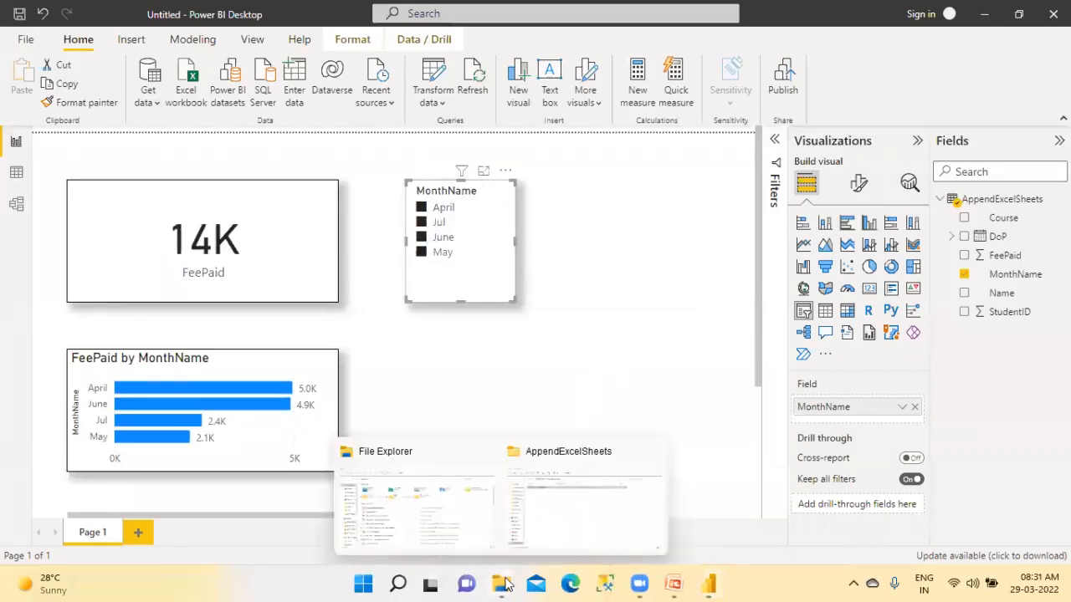
left_click(536, 524)
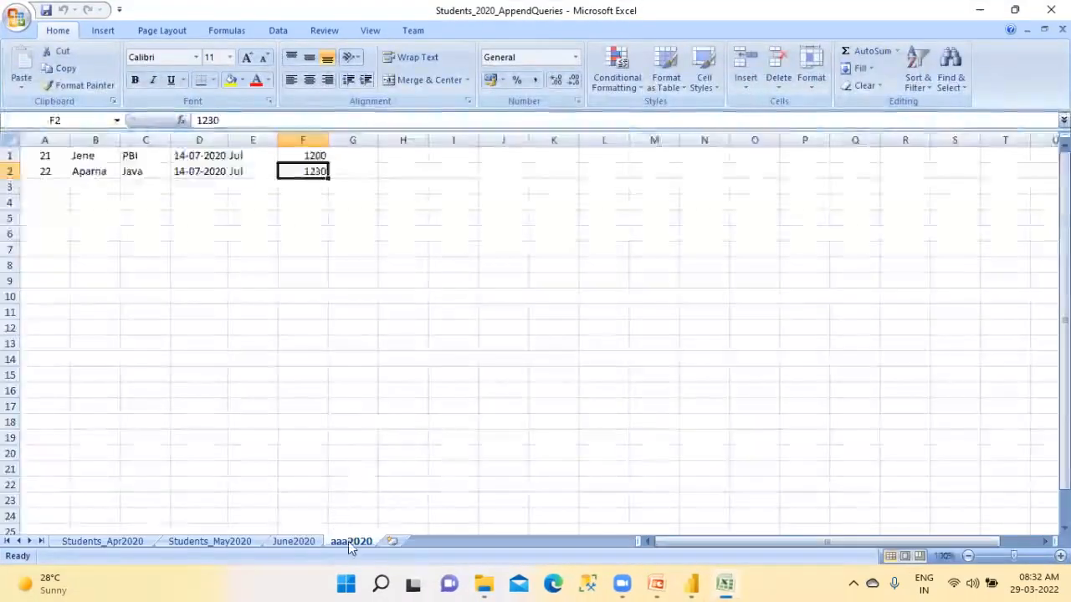
right_click(350, 544)
left_click(389, 391)
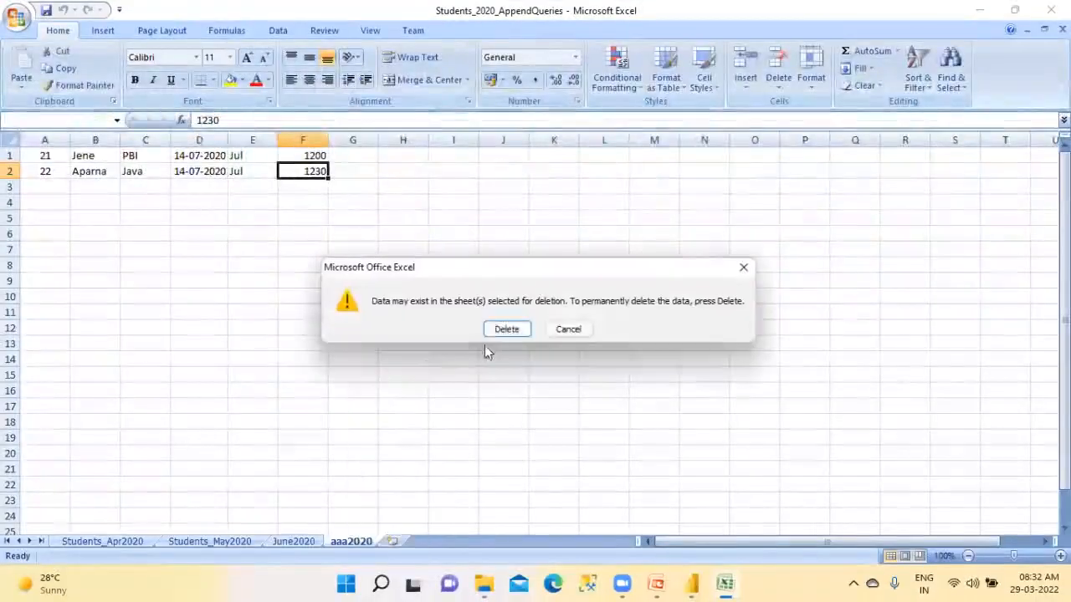
left_click(504, 328)
Permanently delete the June2020 sheet from the workbook as well
right_click(309, 545)
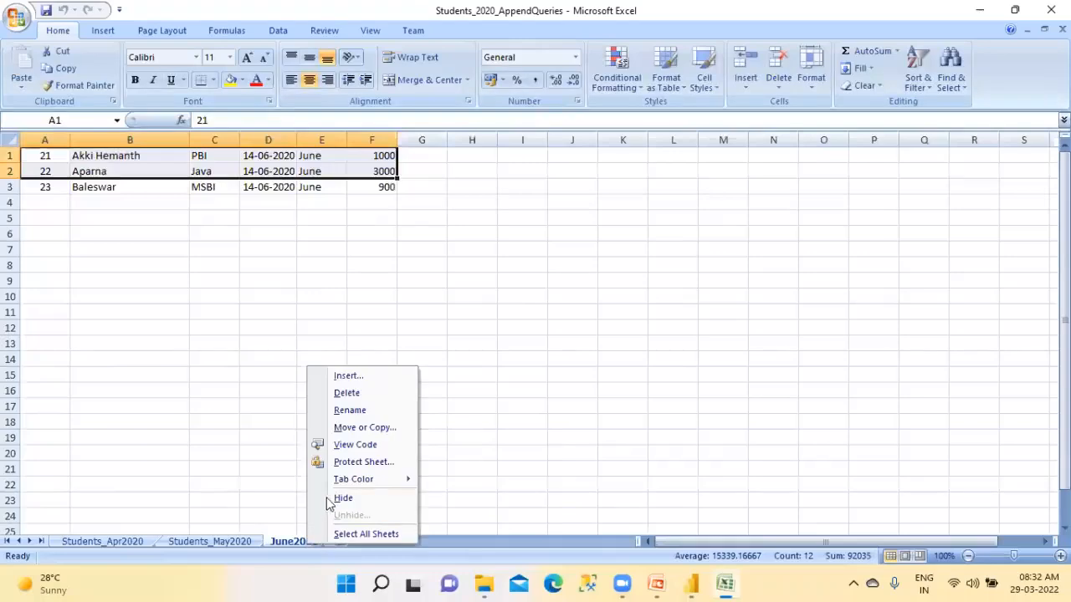
left_click(347, 394)
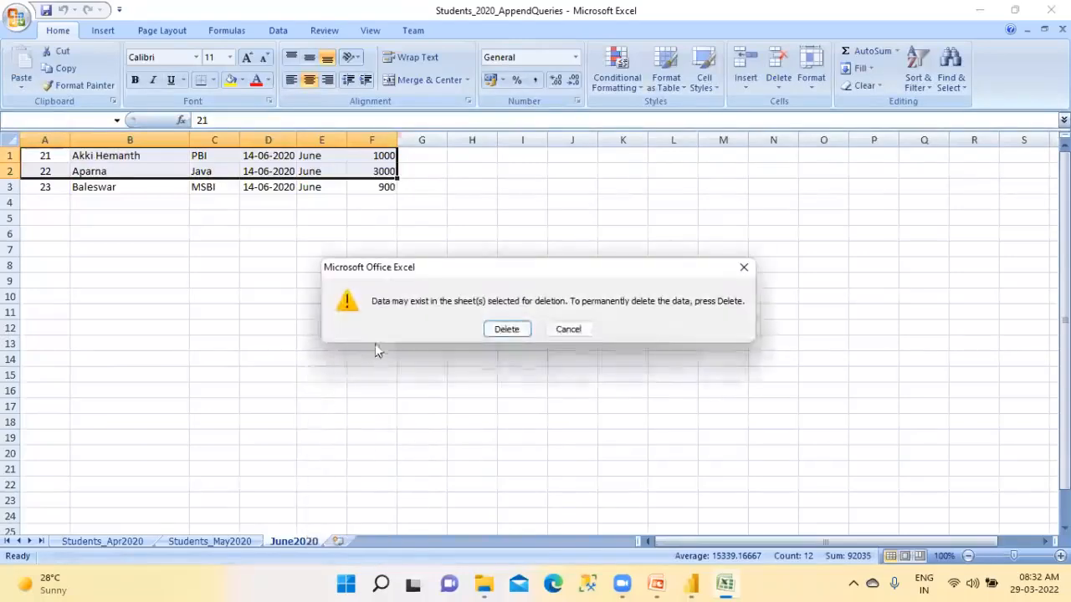
left_click(490, 333)
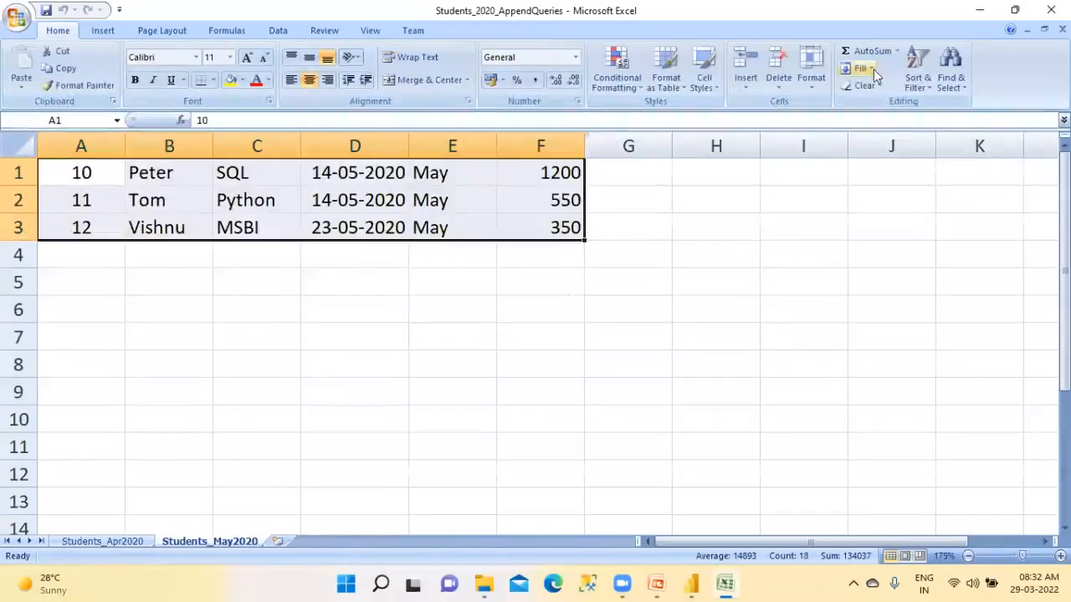
Close the saved Students_2020_AppendQueries workbook and refresh the report in Power BI Desktop to drop the deleted sheets' data
left_click(1051, 10)
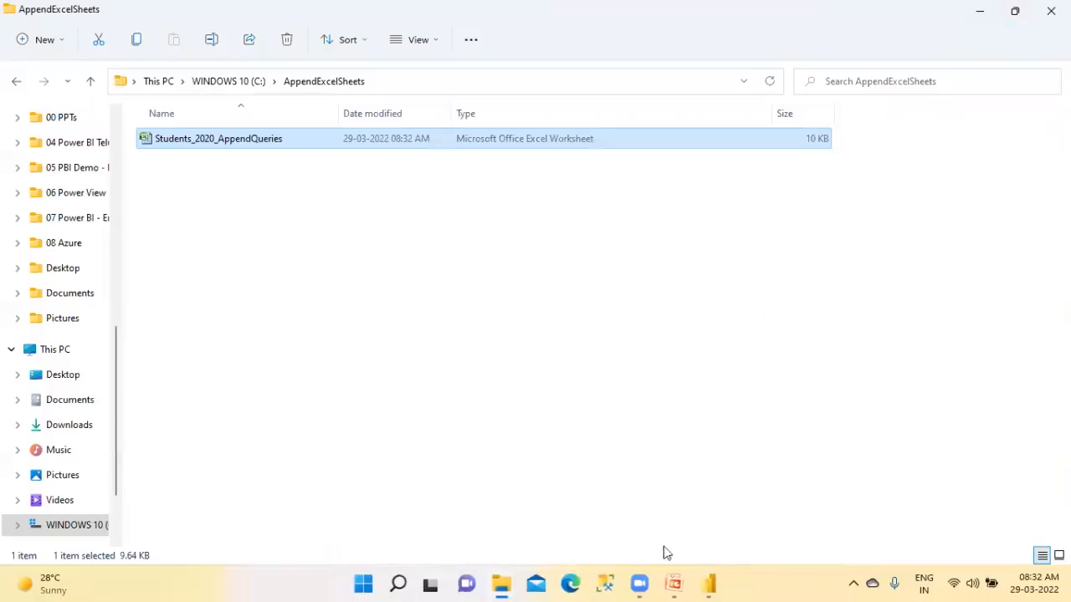
left_click(709, 584)
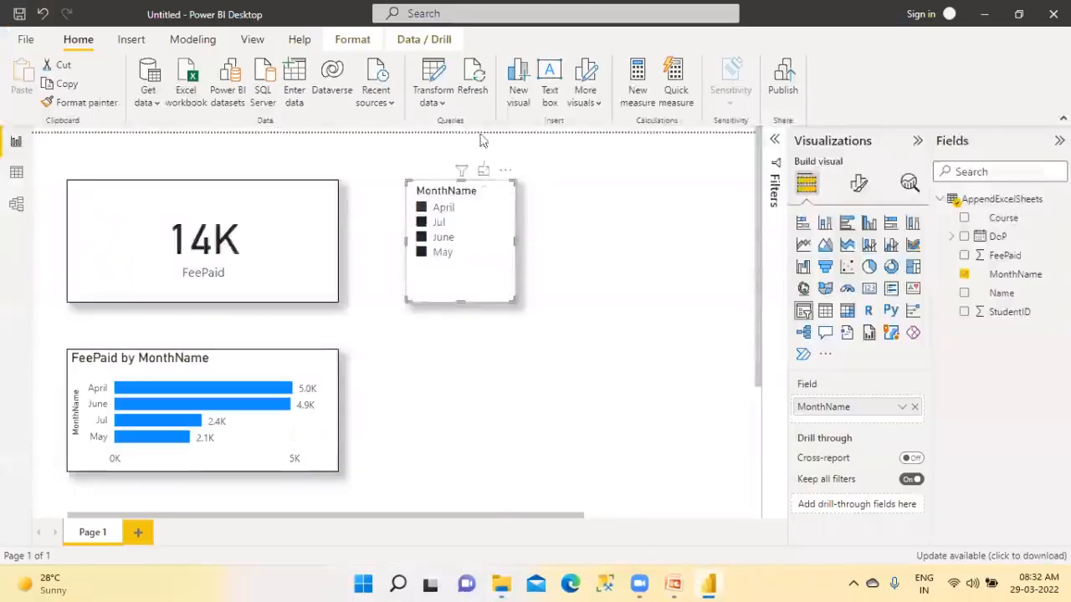
left_click(474, 84)
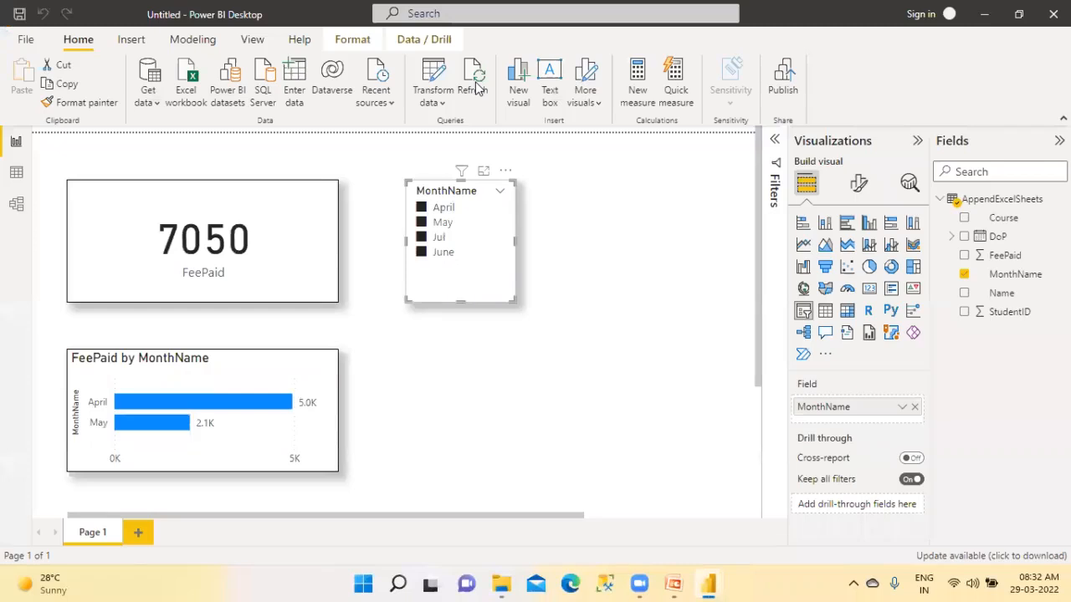
Clear all month selections in the MonthName slicer and refresh the report once more
left_click(608, 297)
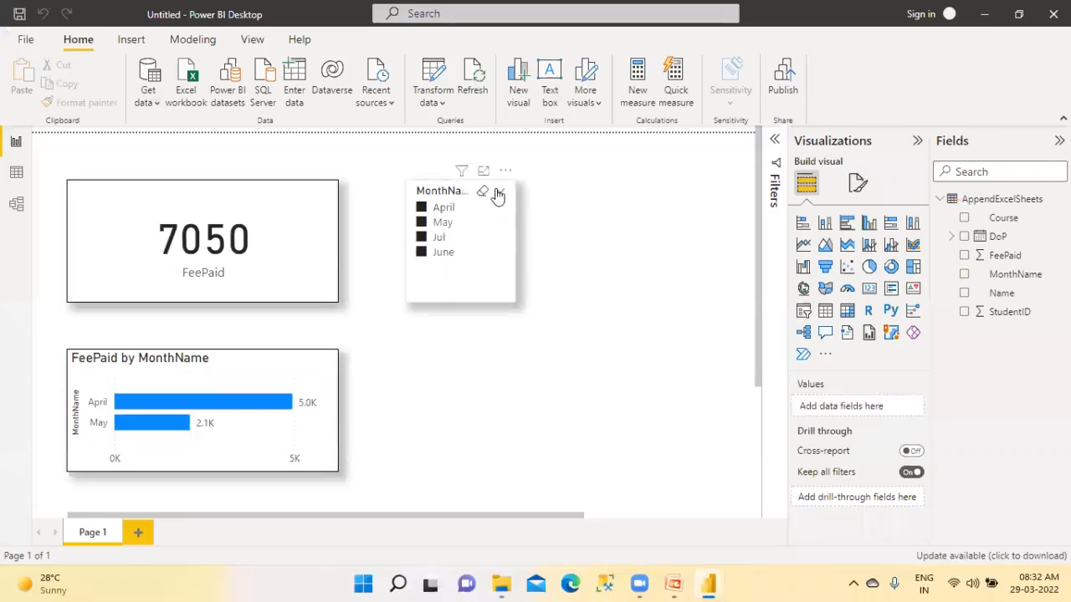
left_click(484, 193)
left_click(563, 208)
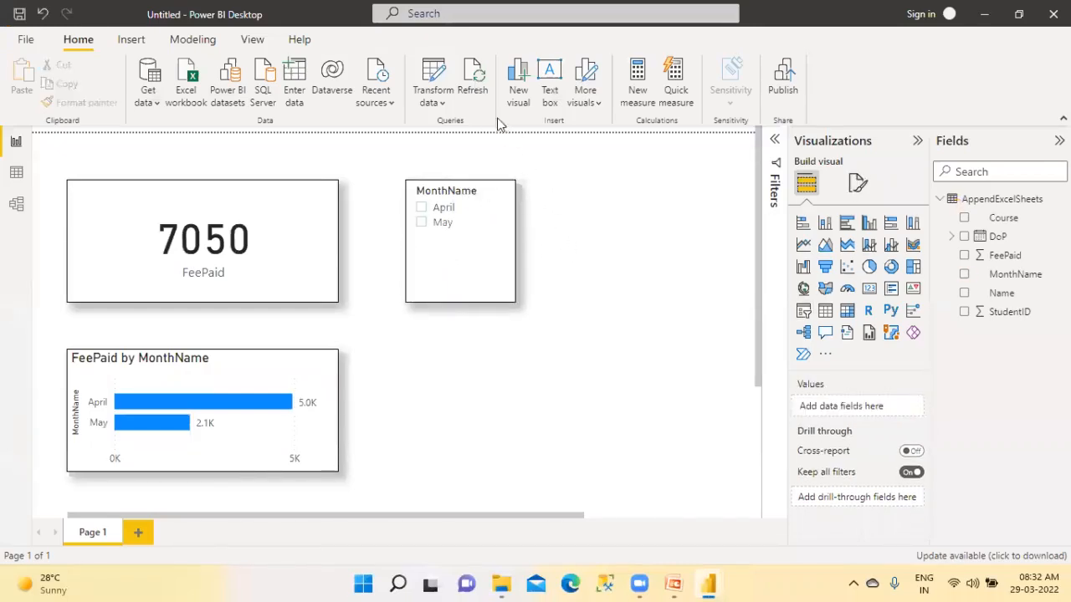
left_click(473, 81)
mouse_move(673, 583)
left_click(684, 508)
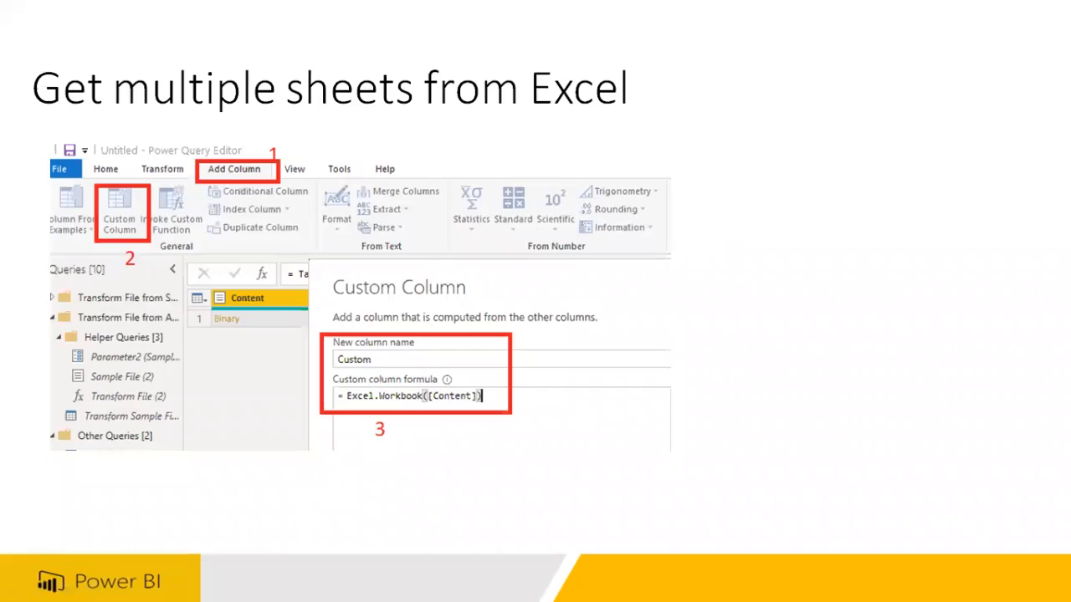
key("Right")
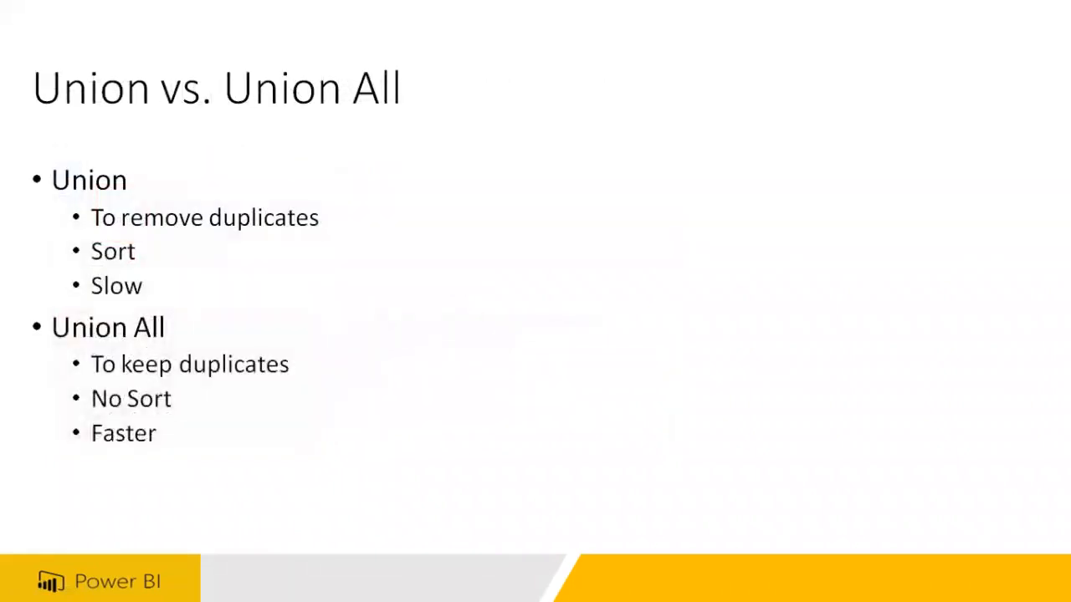